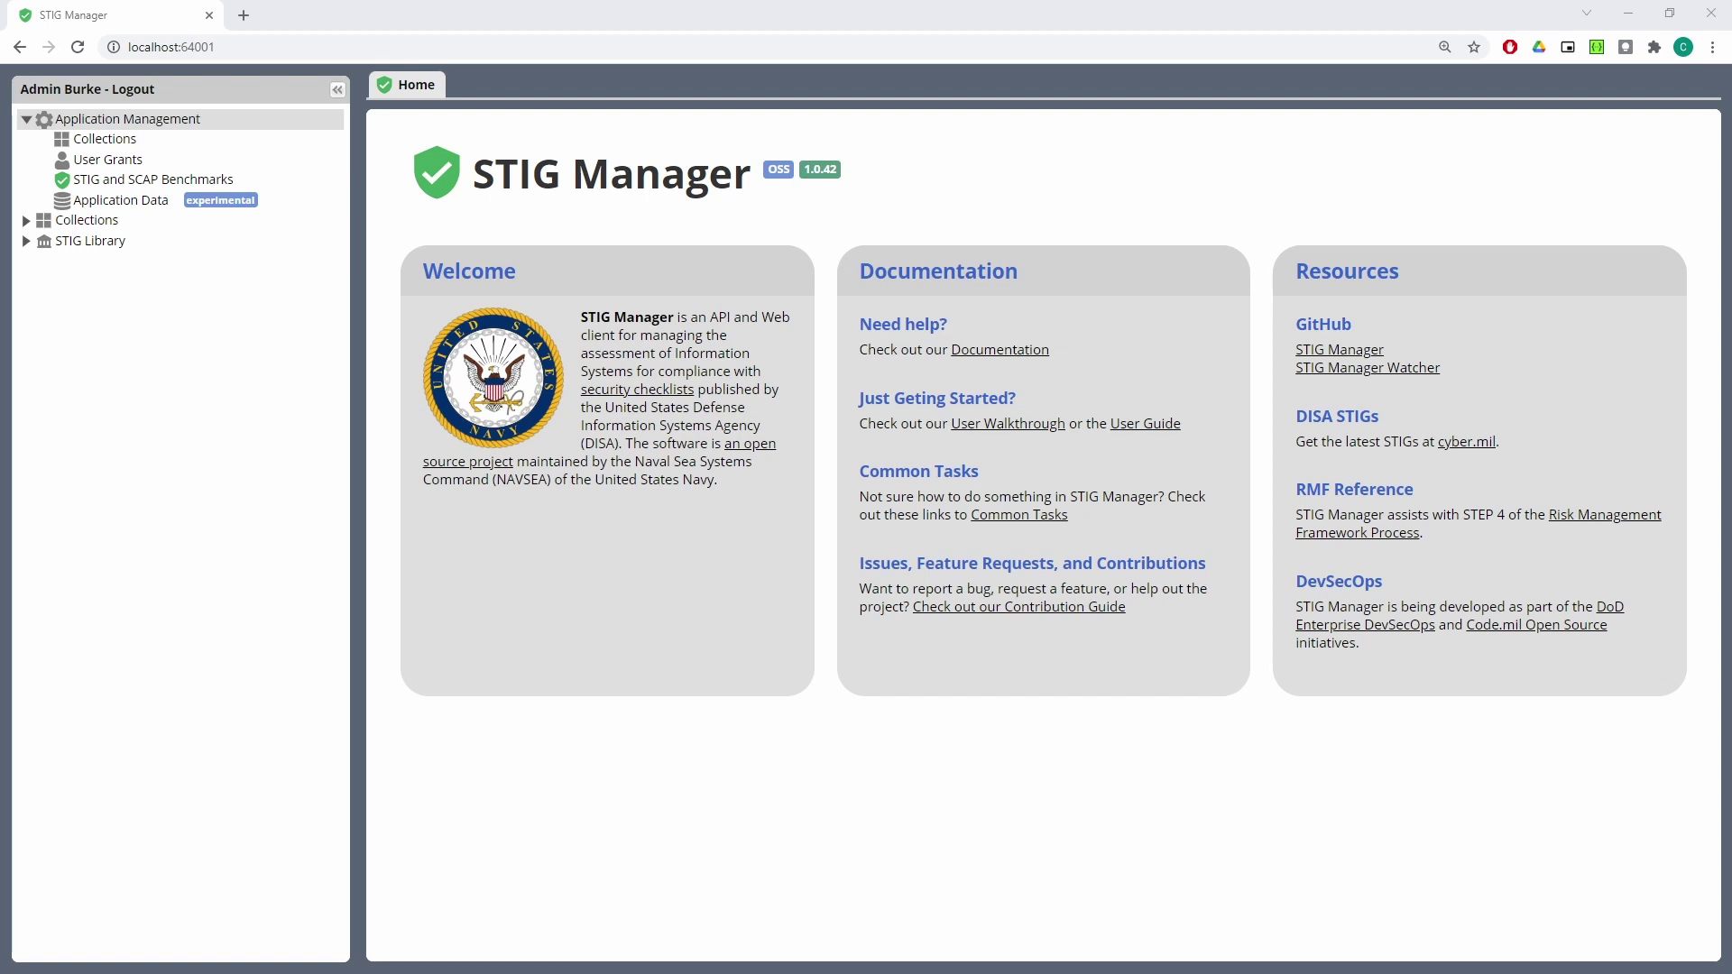
Browse the Collections, User Grants and STIG and SCAP Benchmarks pages, ending on Application Data
{"action": "left_click", "coordinate": [144, 139]}
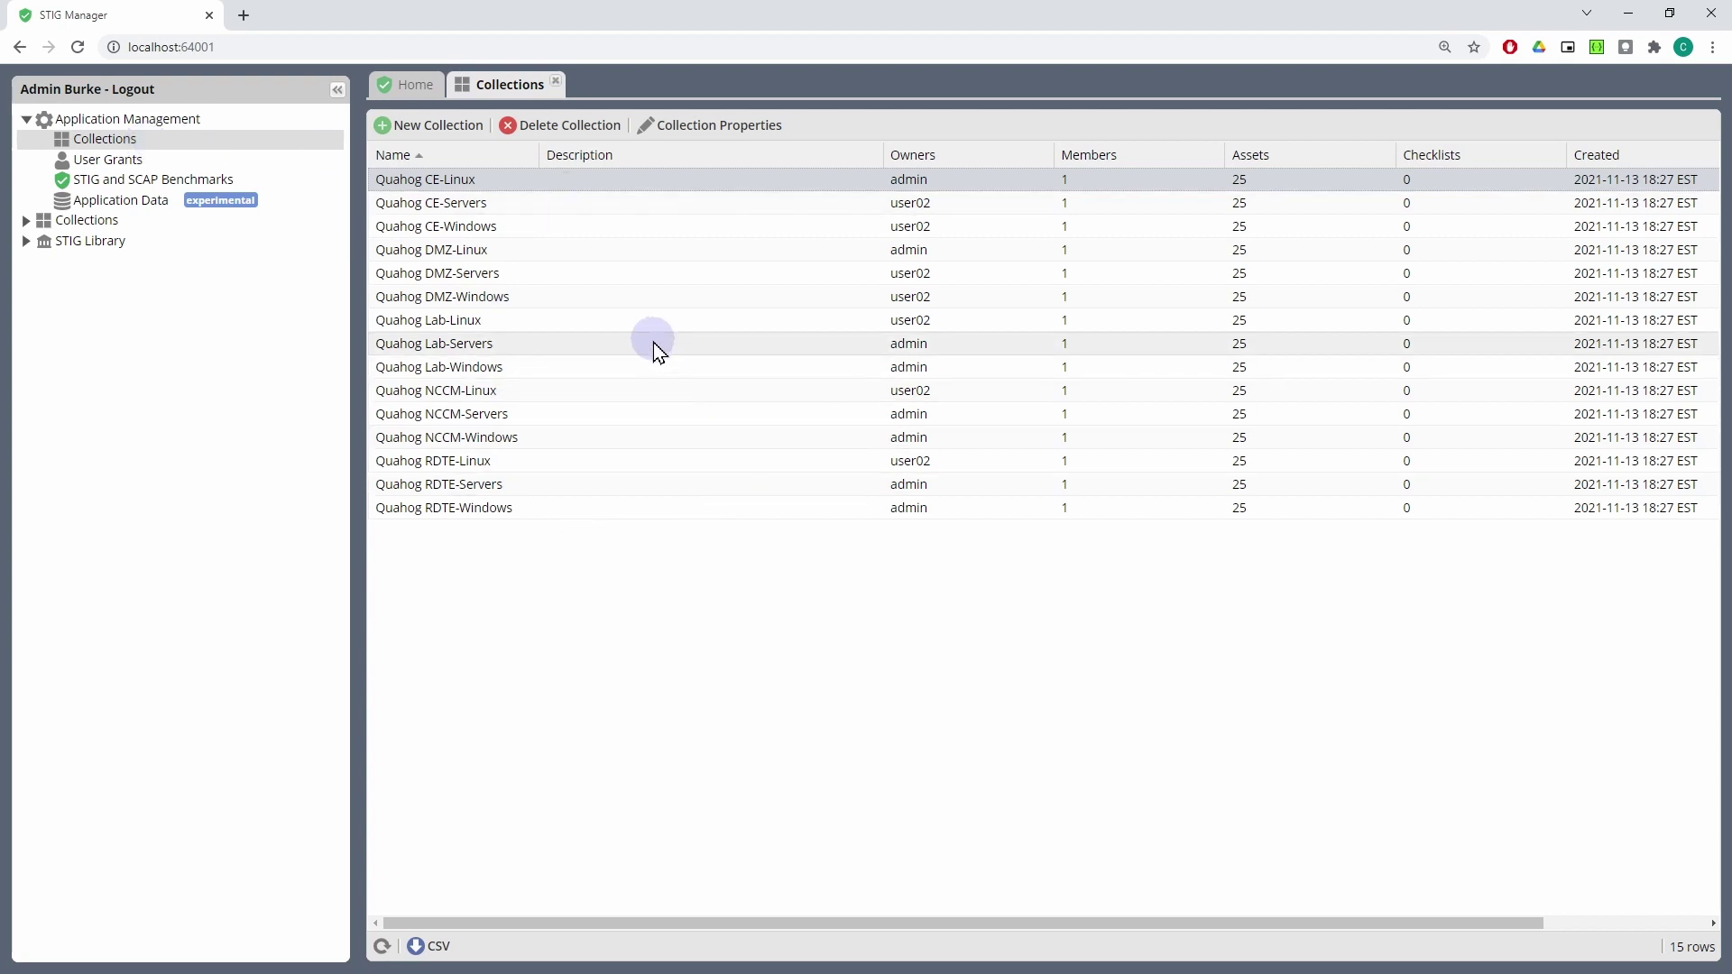
{"action": "left_click", "coordinate": [557, 85]}
{"action": "left_click", "coordinate": [221, 160]}
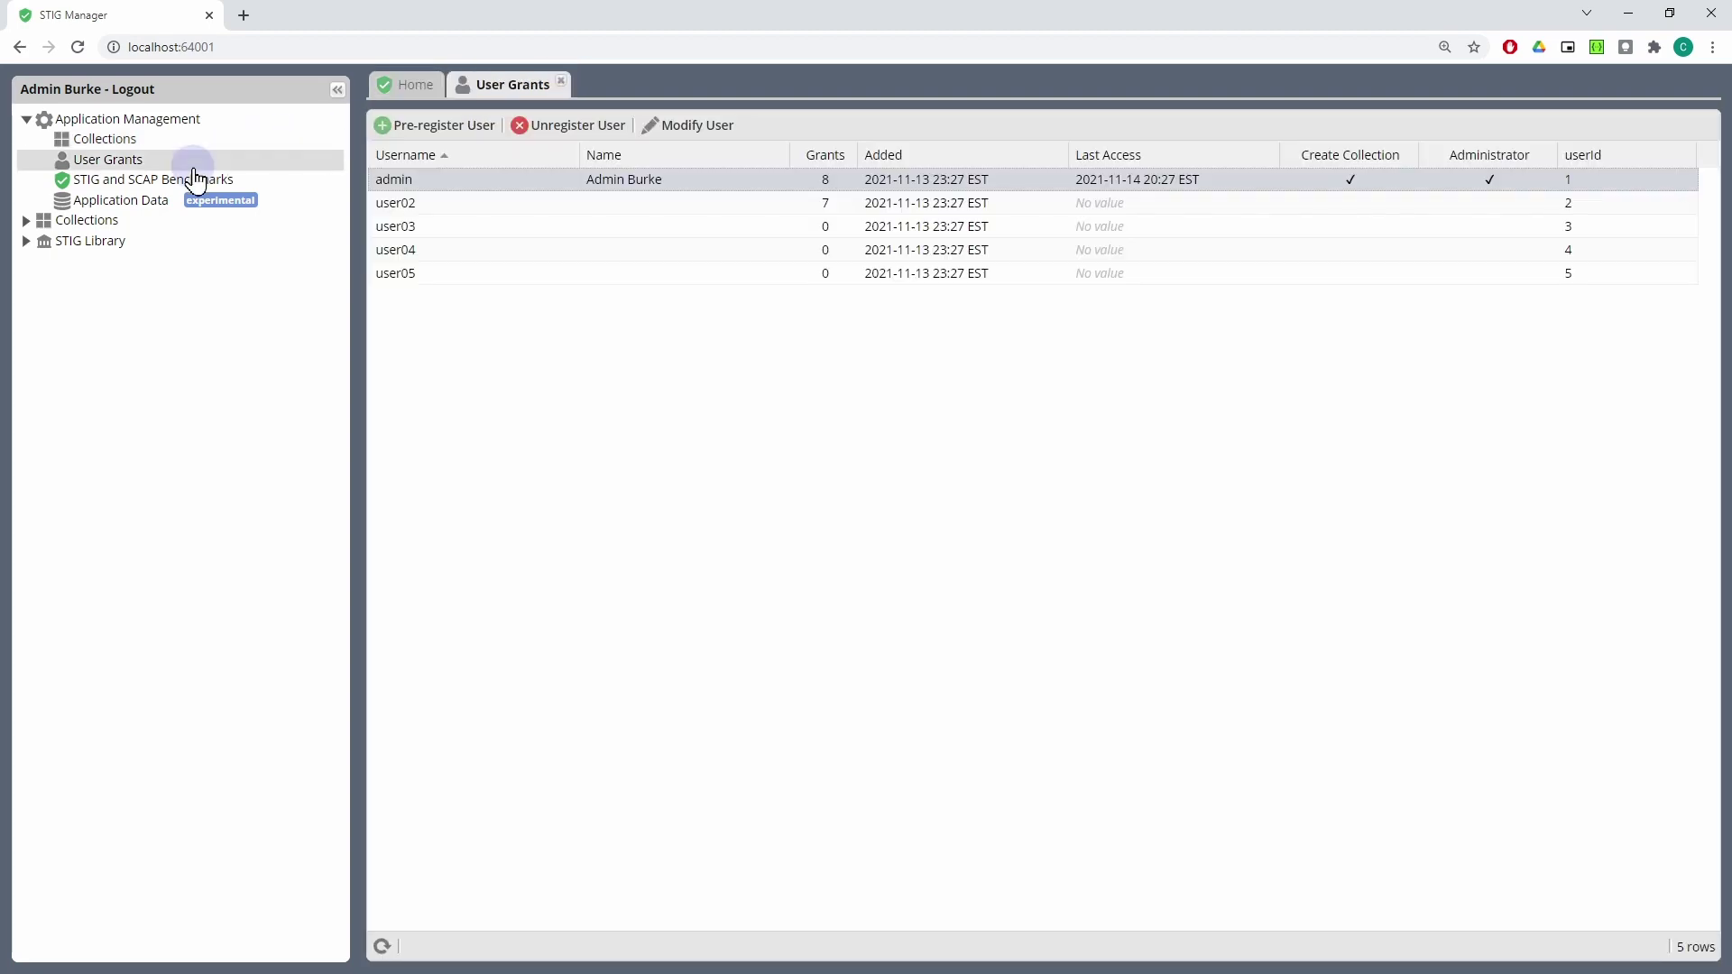
{"action": "left_click", "coordinate": [653, 537]}
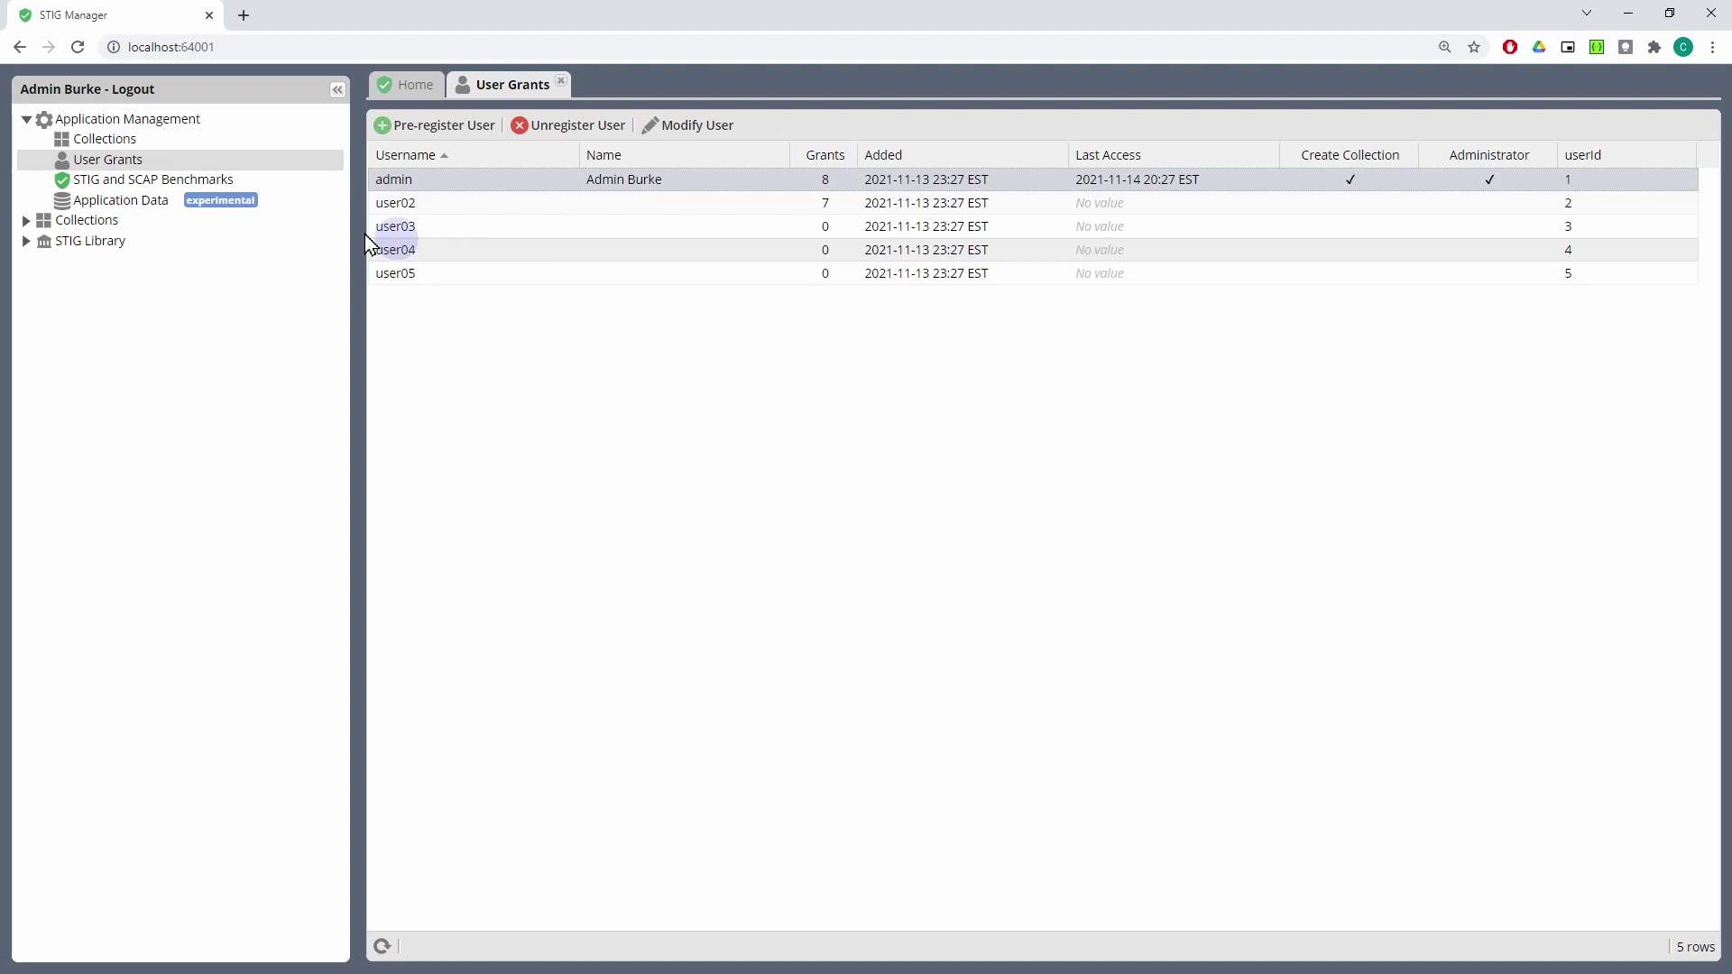
{"action": "left_click", "coordinate": [200, 181]}
{"action": "left_click", "coordinate": [561, 81]}
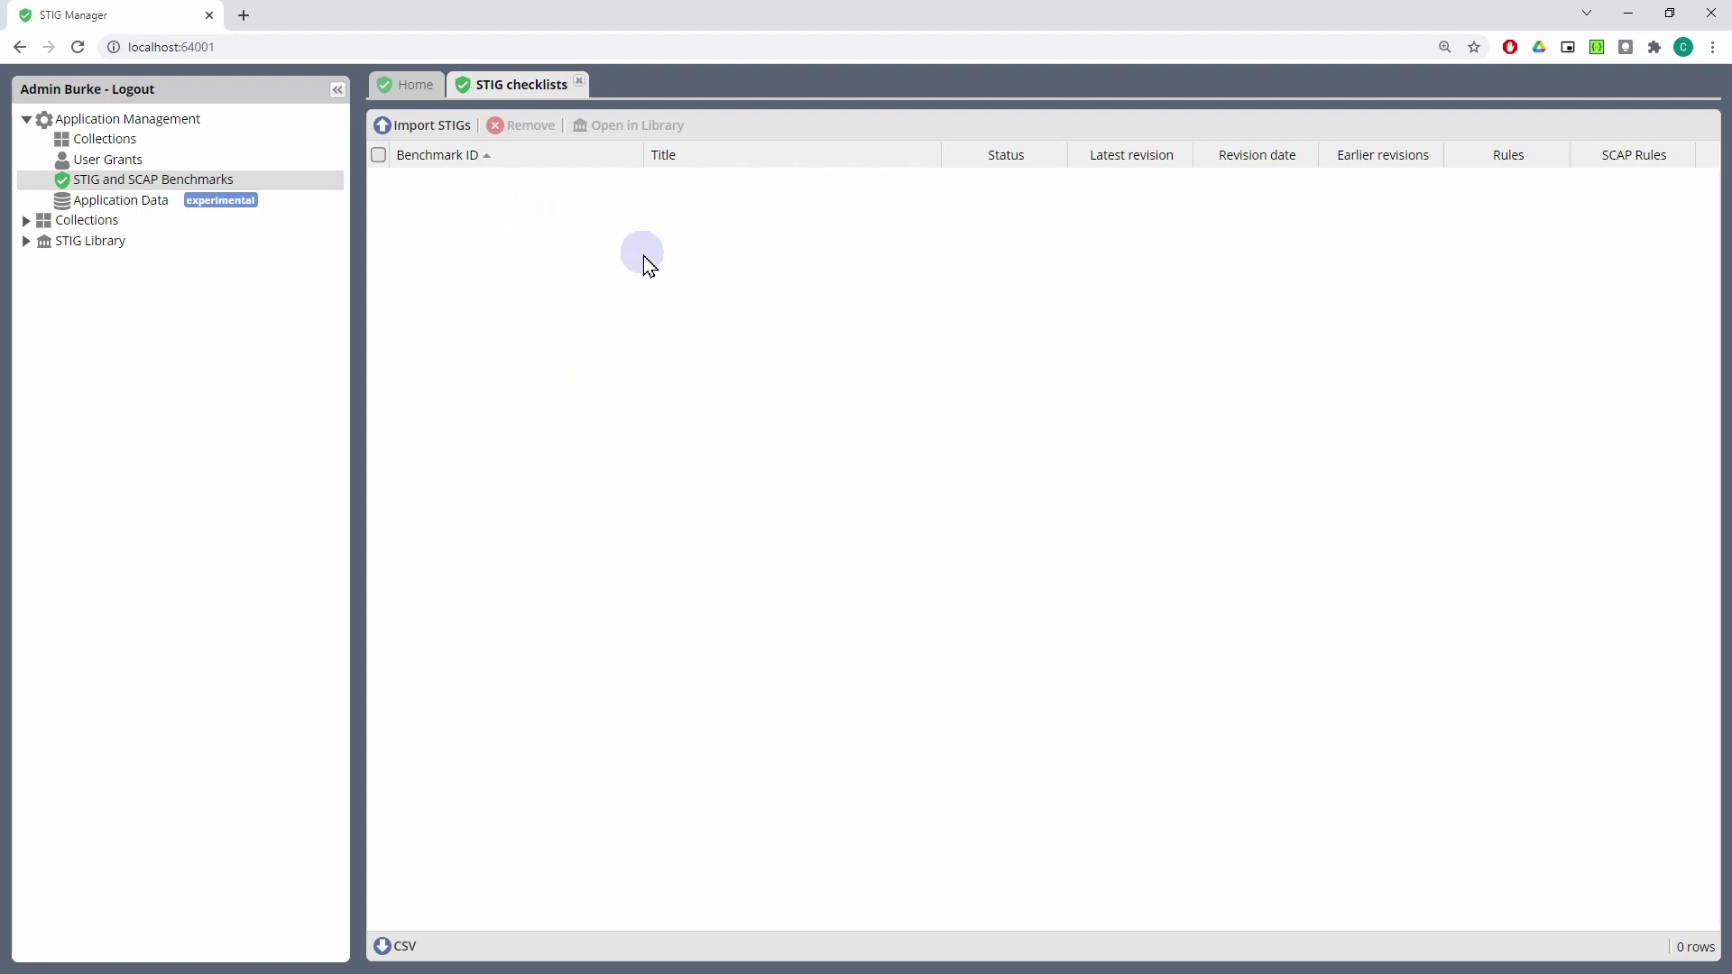
{"action": "left_click", "coordinate": [232, 199]}
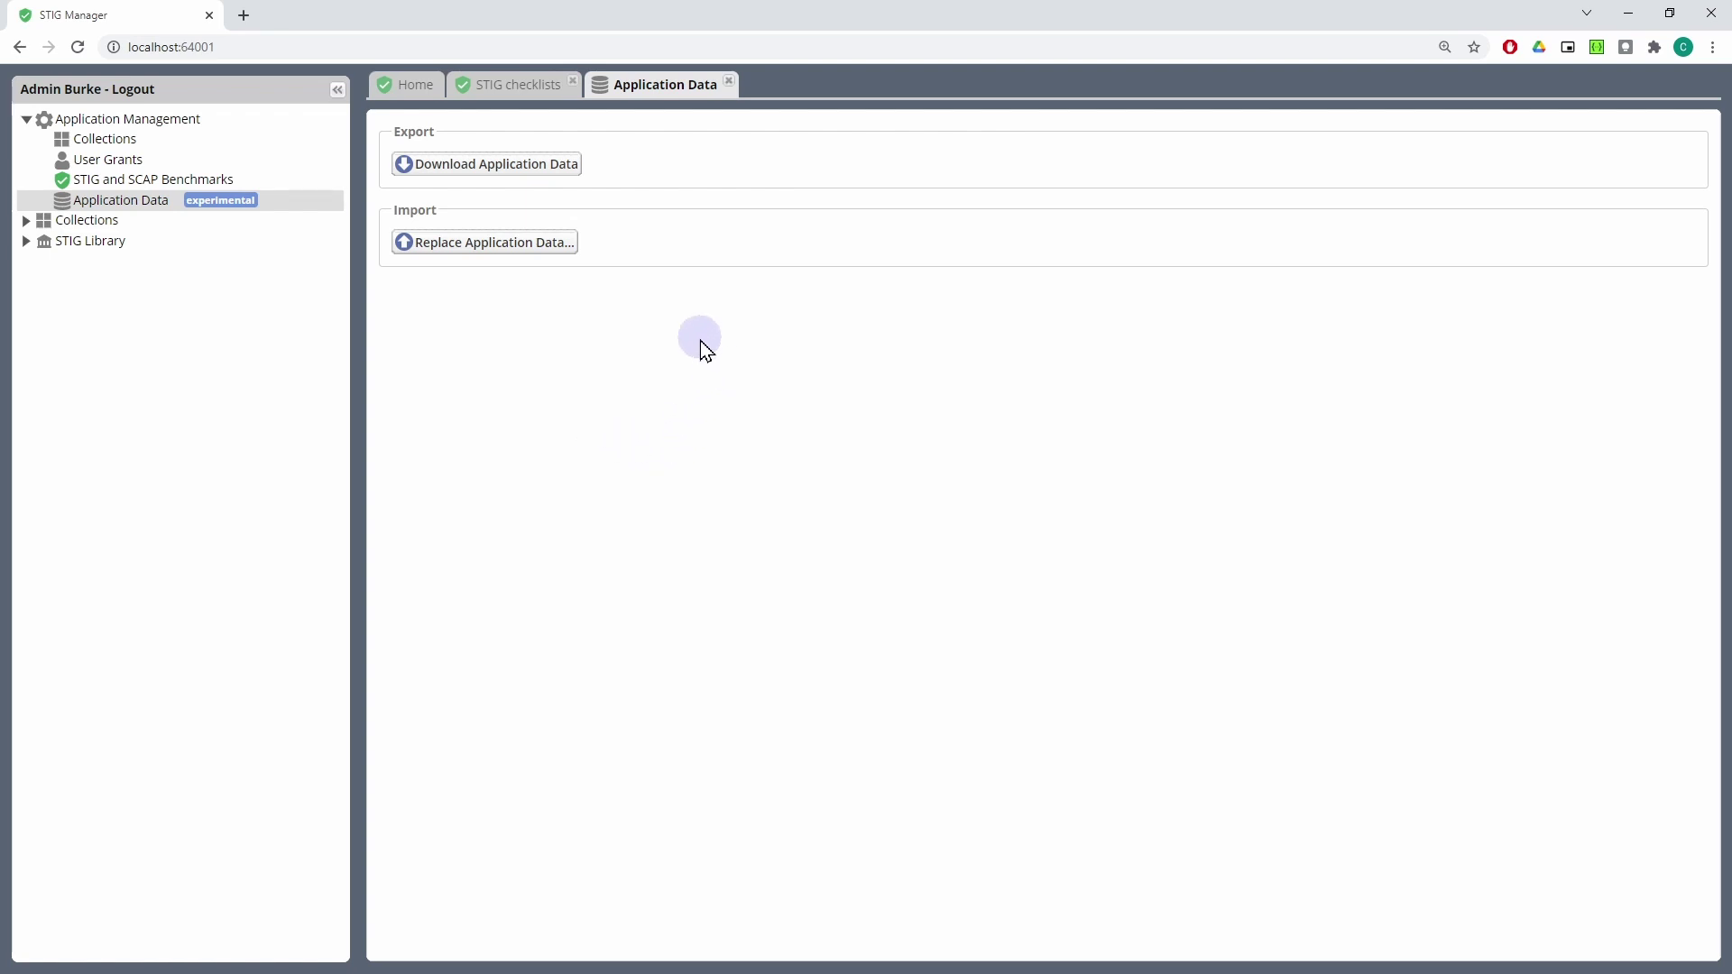
Close Application Data and start a STIG import from the empty checklists list
{"action": "left_click", "coordinate": [729, 82]}
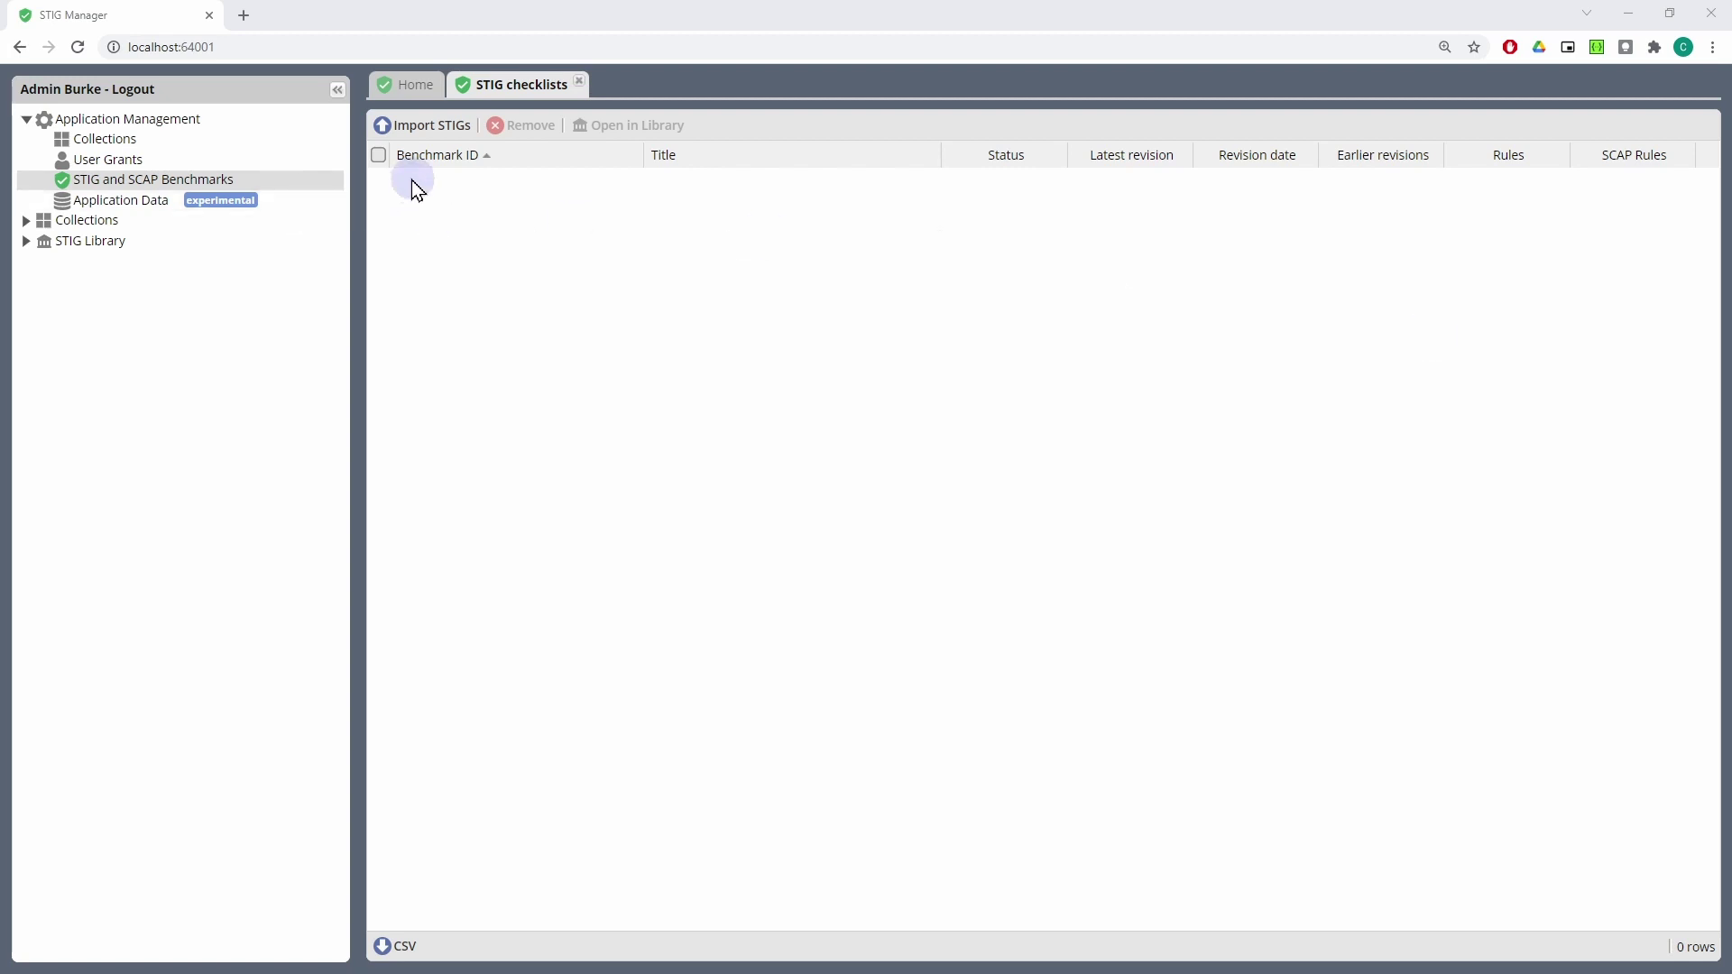
{"action": "left_click", "coordinate": [425, 128]}
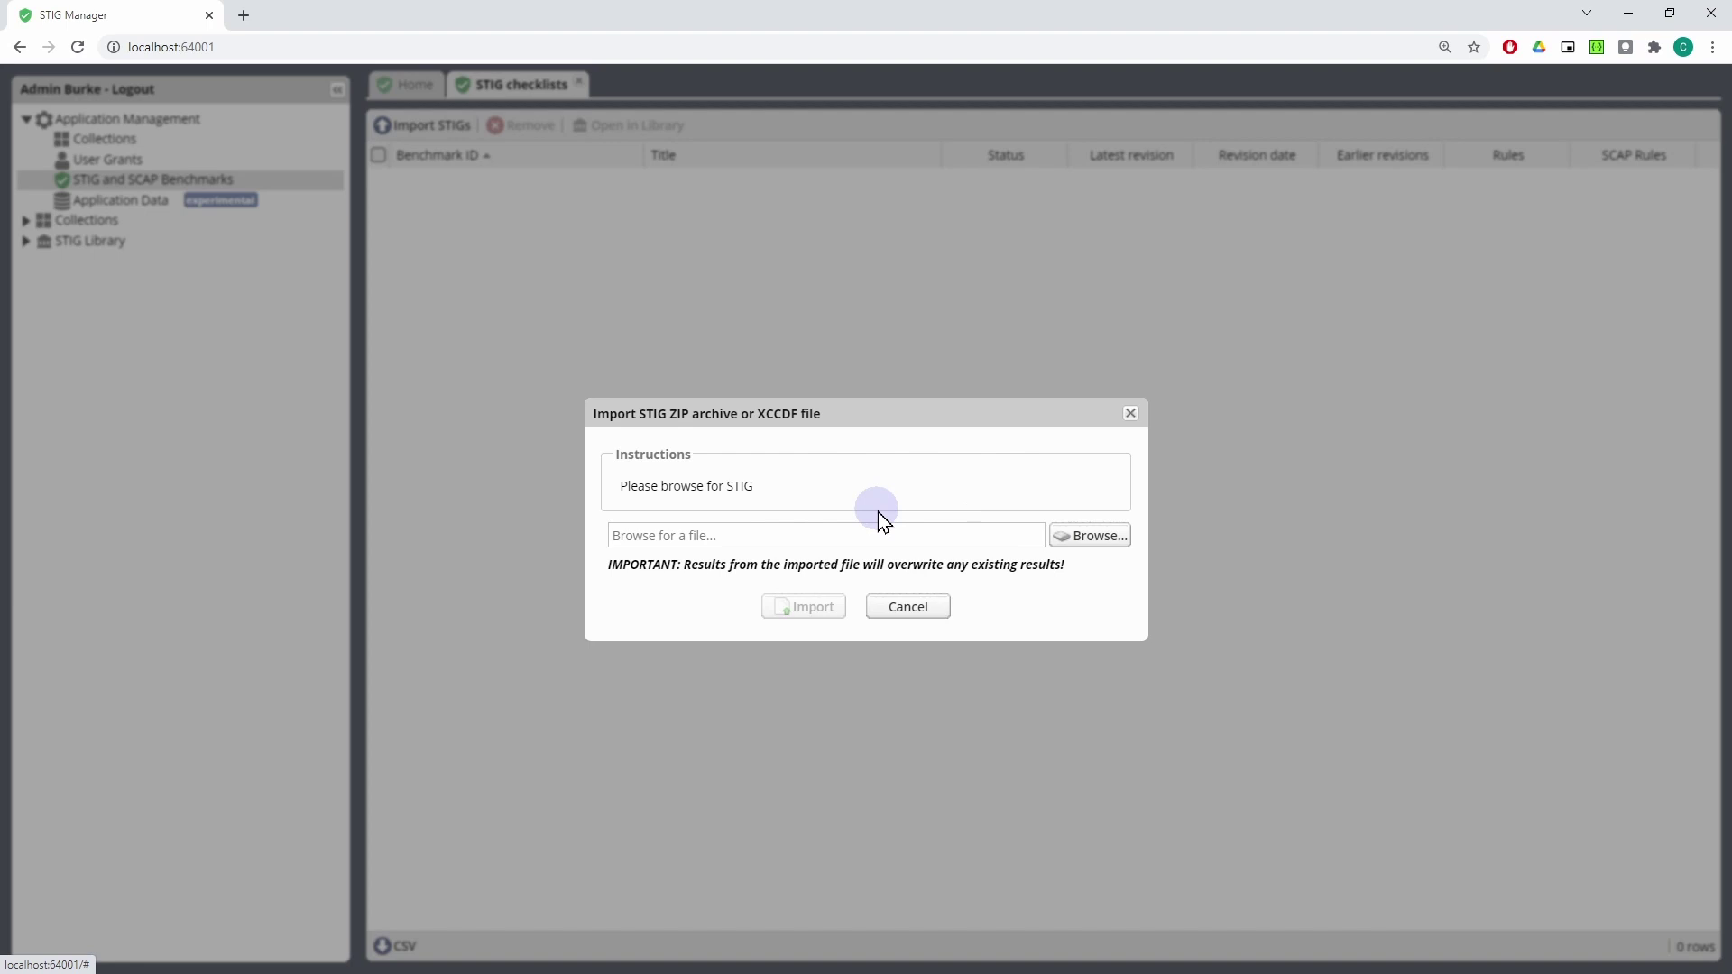
Import the U_SRG-STIG_Library_2021_07v2.zip archive, loading 310 STIG benchmarks
{"action": "left_click", "coordinate": [1077, 538]}
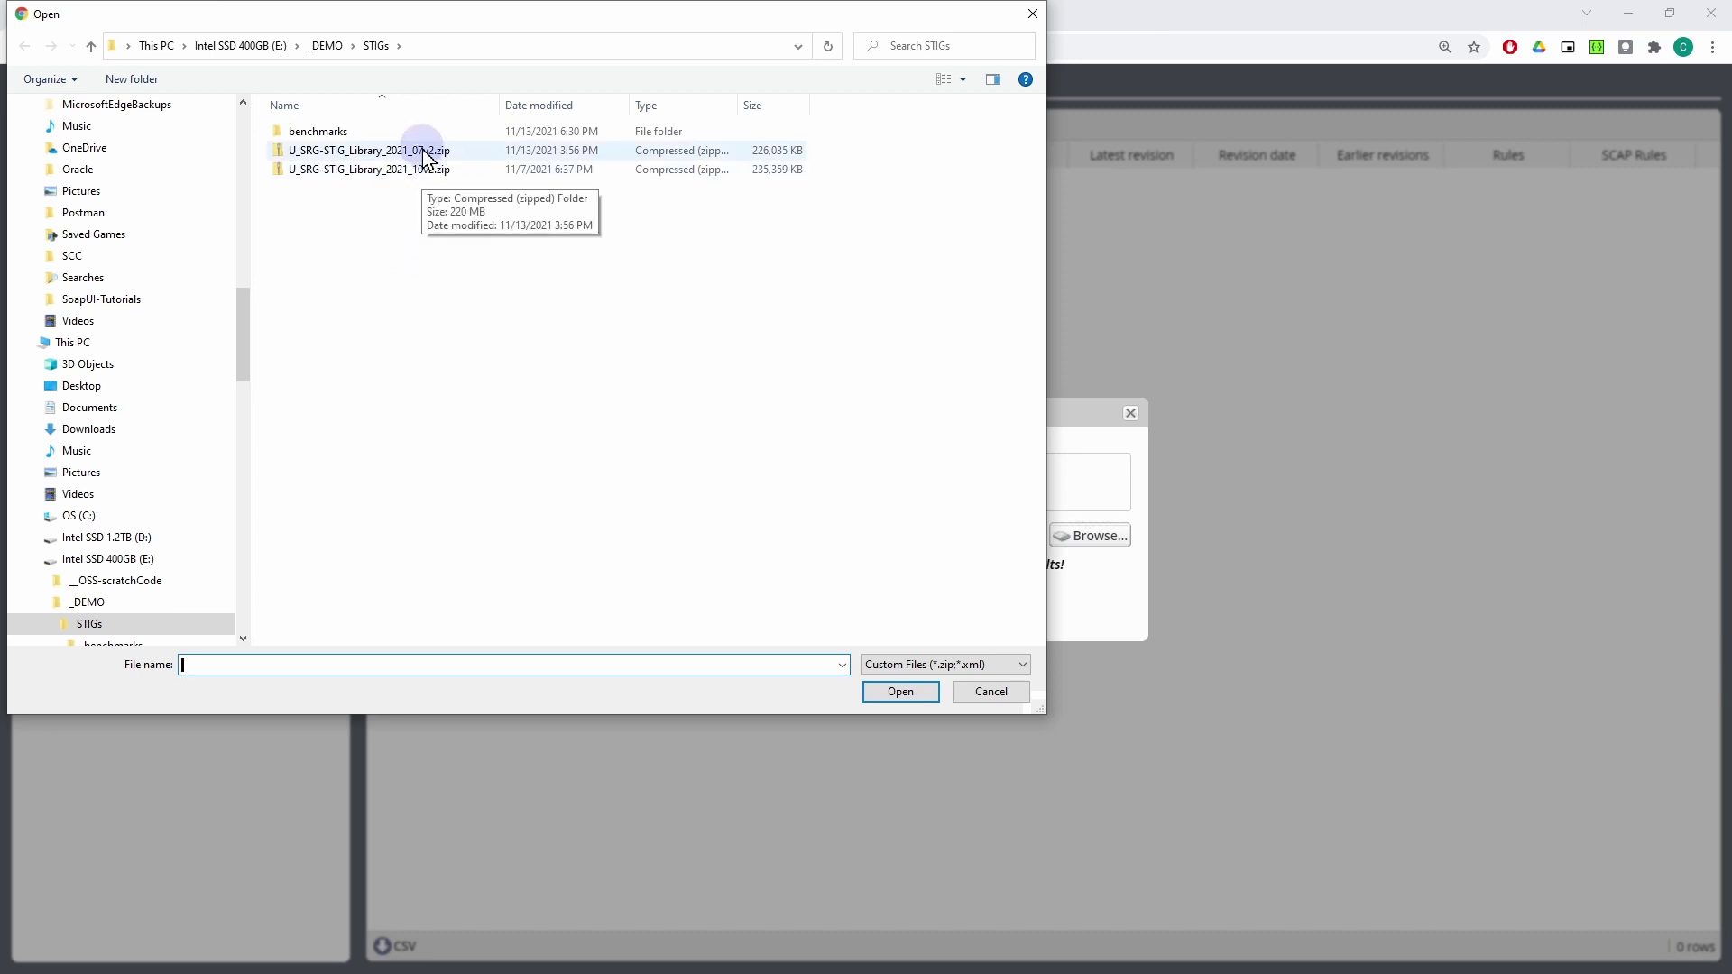
{"action": "left_click", "coordinate": [462, 150]}
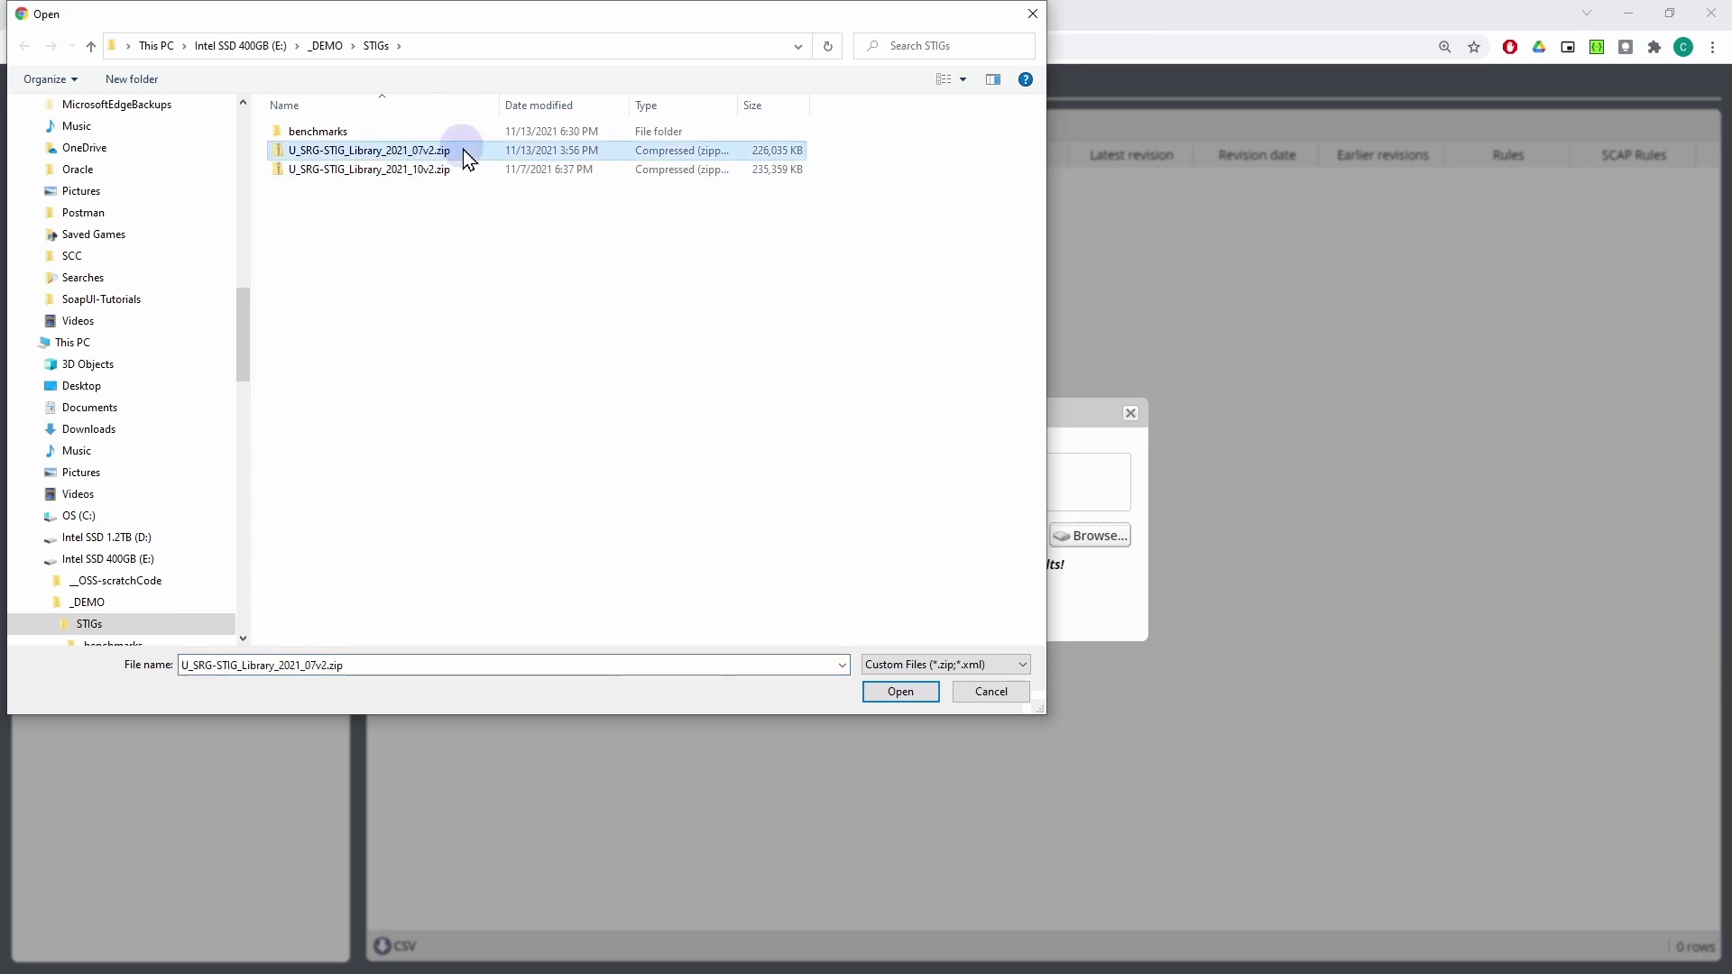
{"action": "left_click", "coordinate": [906, 691]}
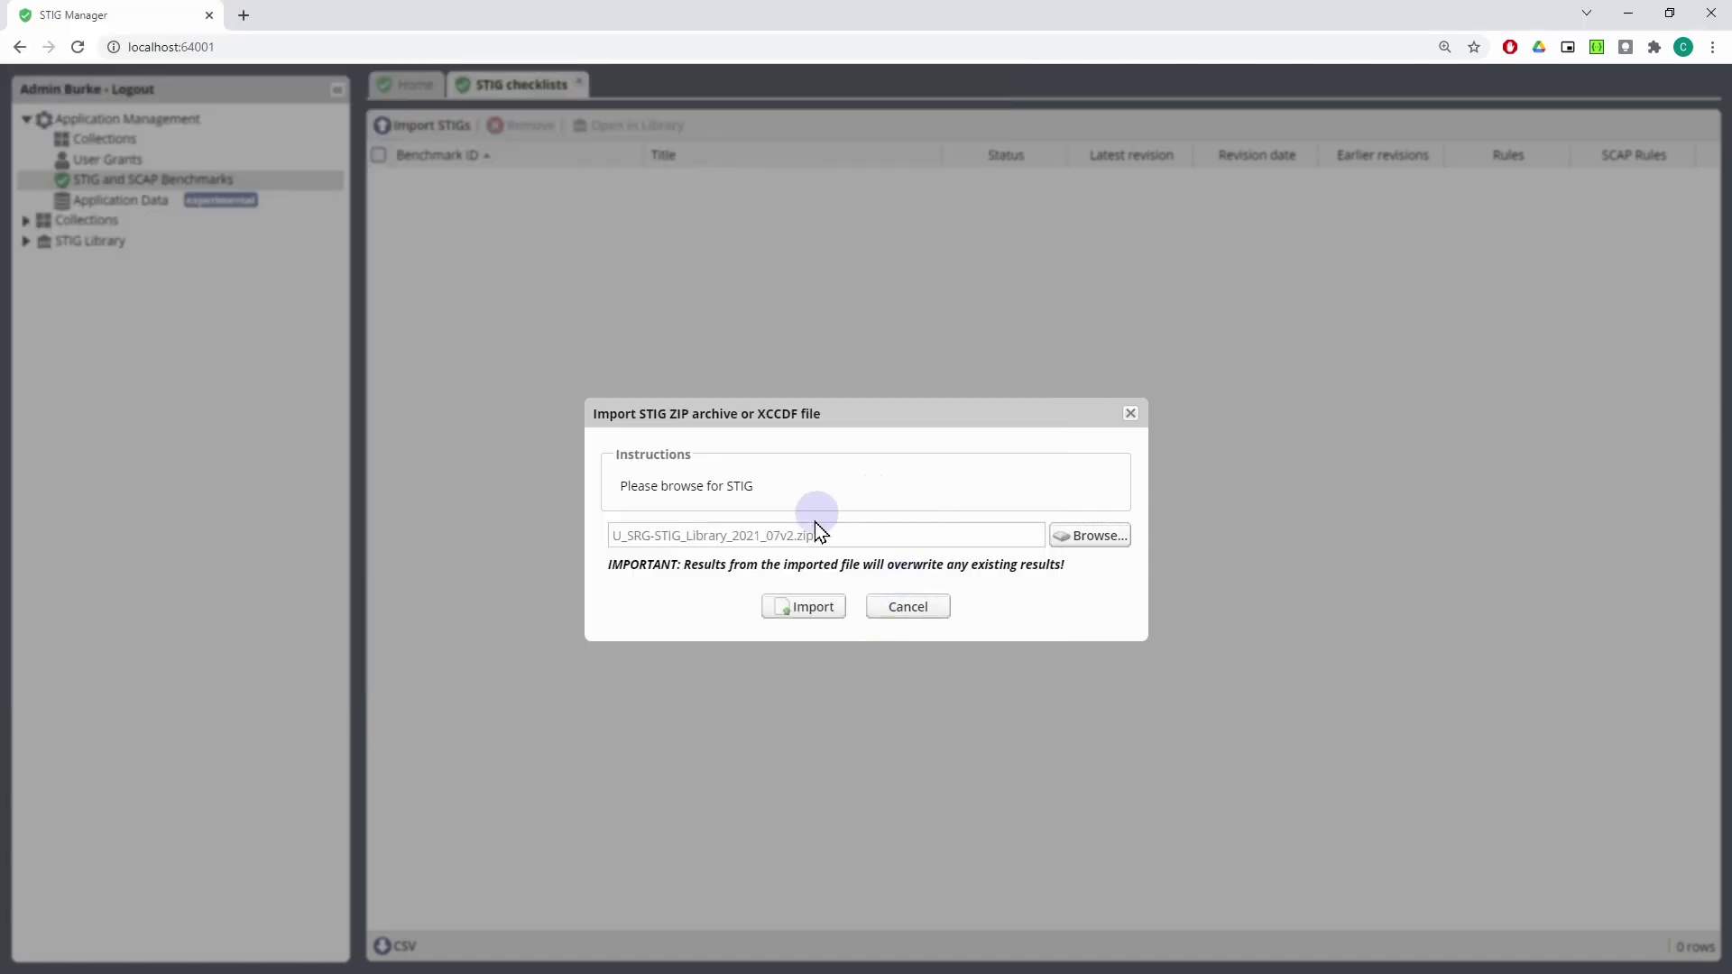
{"action": "left_click", "coordinate": [815, 607]}
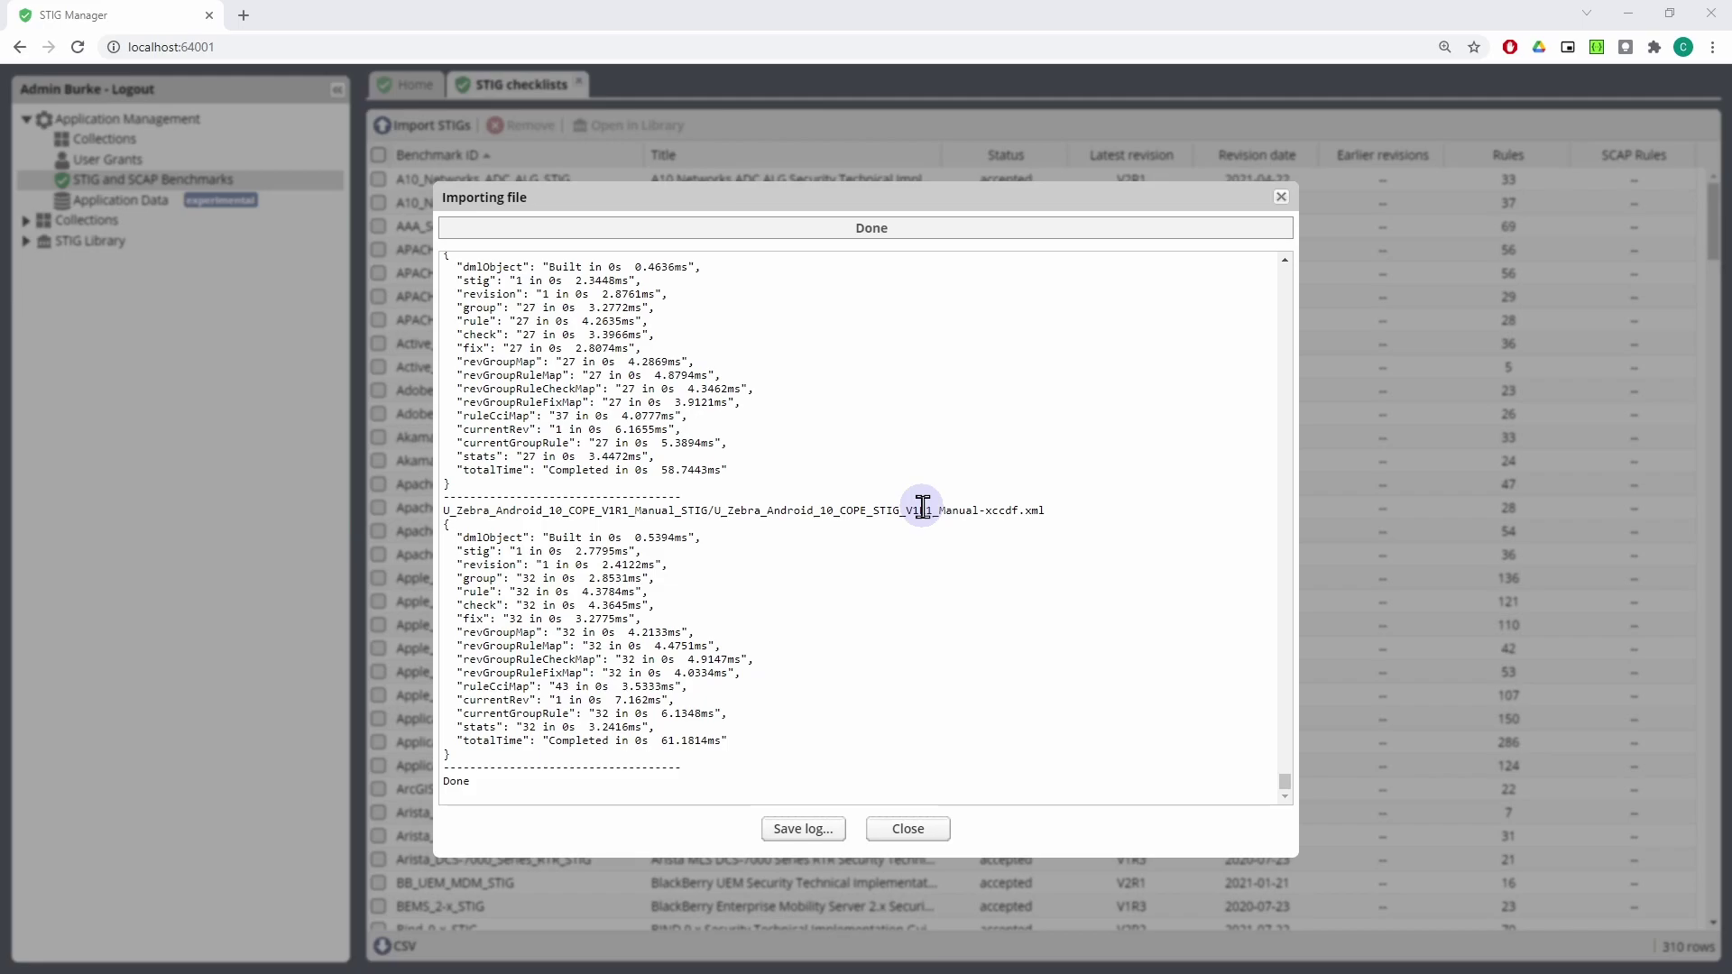
Dismiss the import log and review the 56 APACHE_SERVER_2.2_UNIX rules in the library, then close them
{"action": "left_click", "coordinate": [913, 830]}
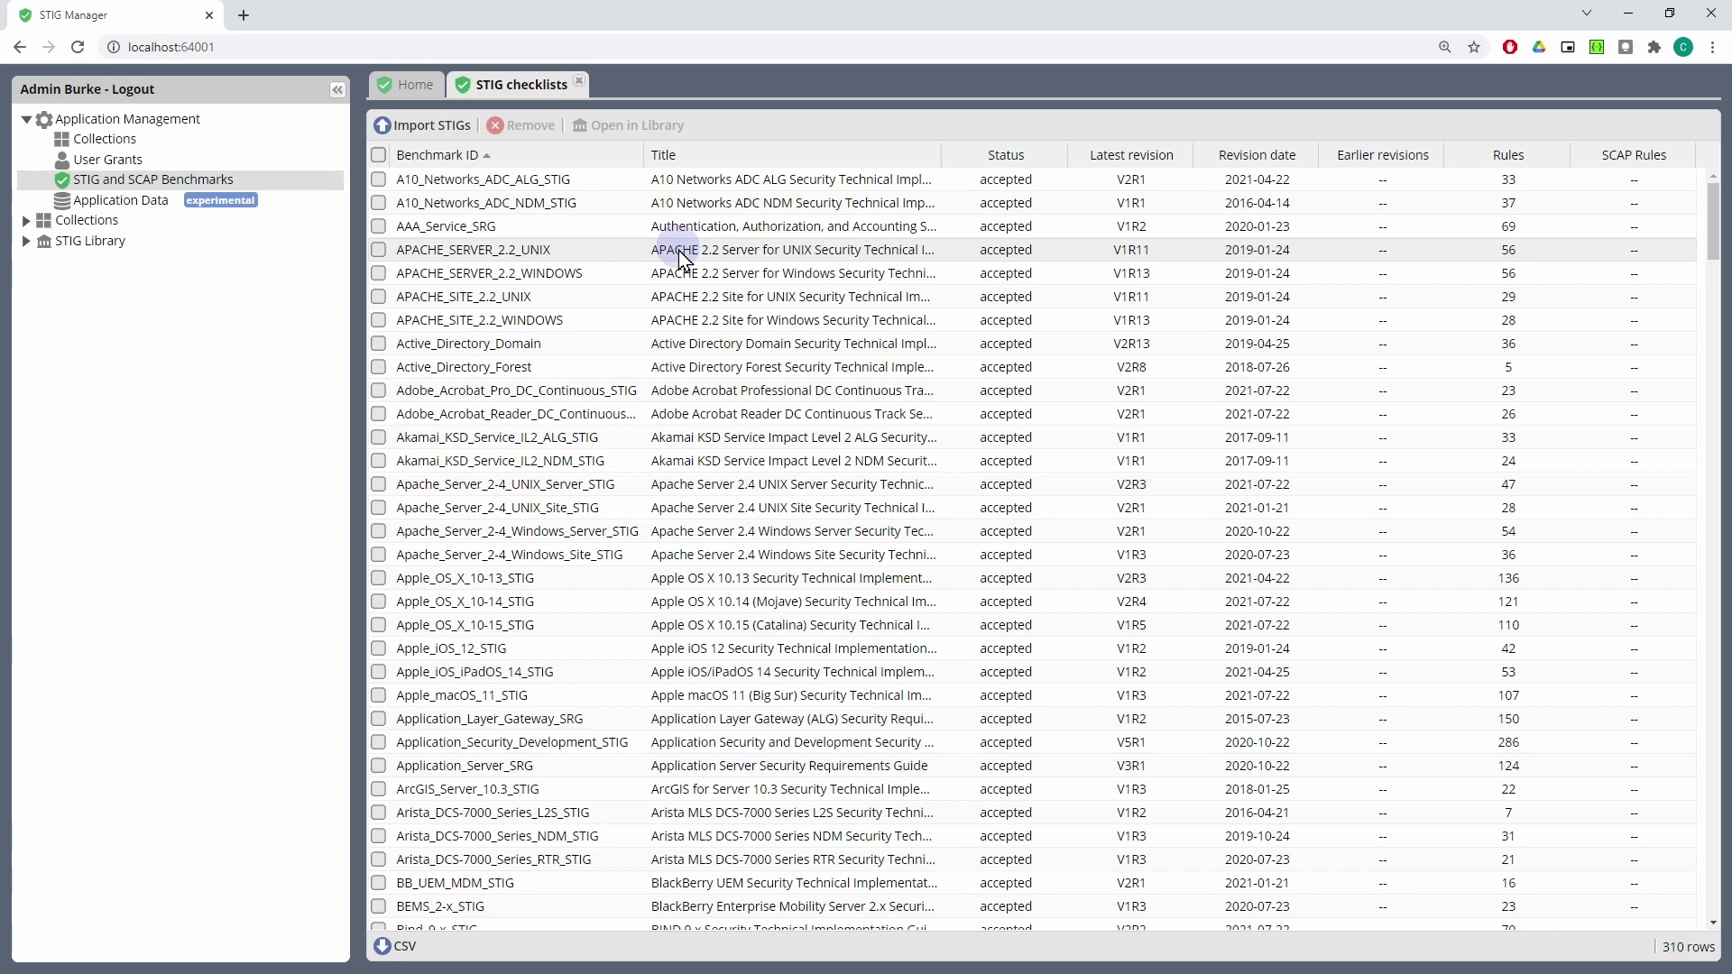
{"action": "left_click", "coordinate": [553, 257]}
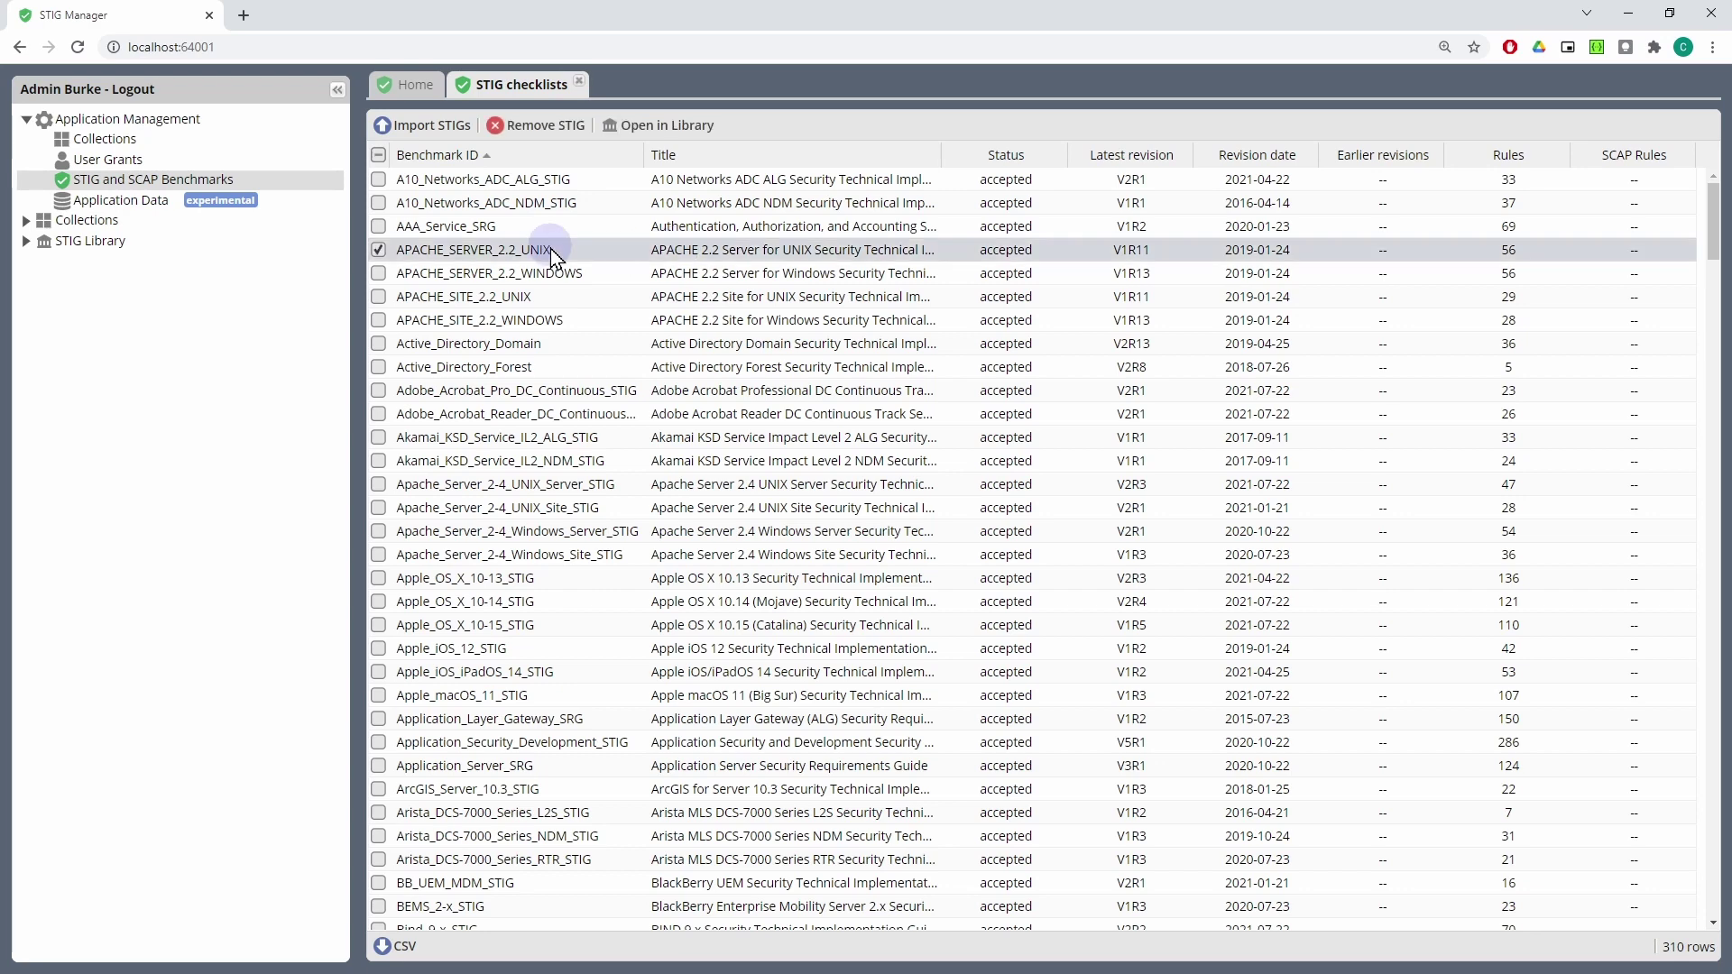
{"action": "left_click", "coordinate": [647, 128]}
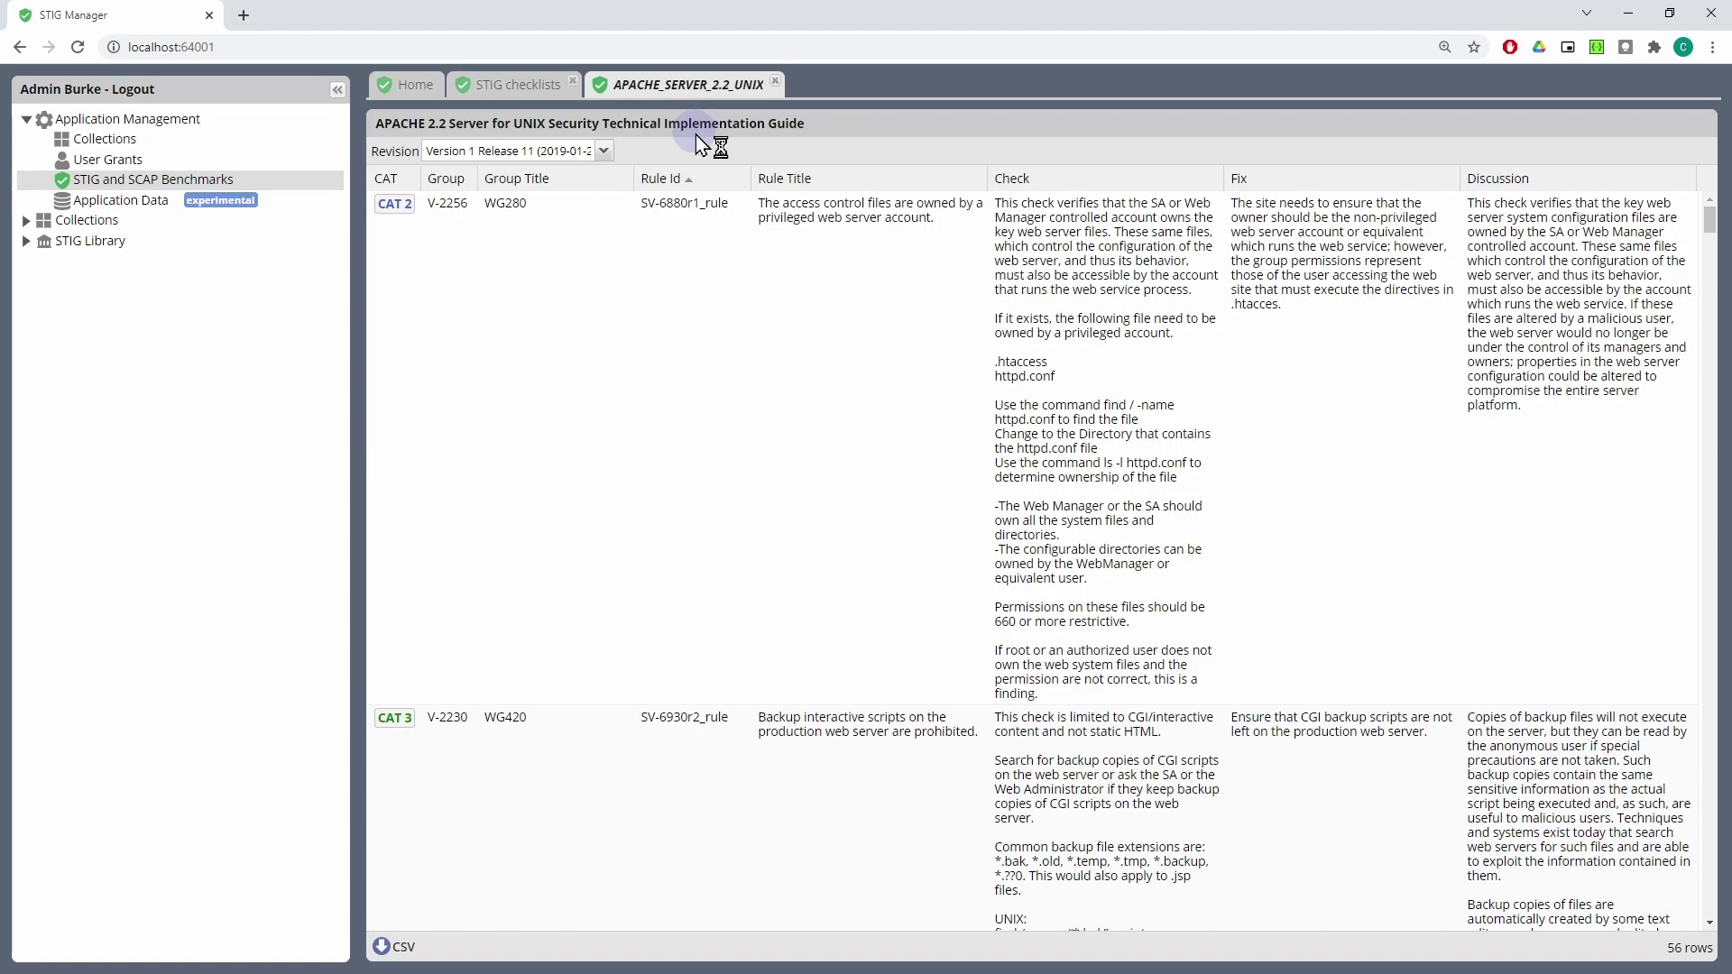
{"action": "scroll", "coordinate": [600, 356], "scroll_direction": "down", "scroll_amount": 15}
{"action": "scroll", "coordinate": [994, 440], "scroll_direction": "down", "scroll_amount": 15}
{"action": "left_click_drag", "start_coordinate": [1717, 334], "coordinate": [1711, 221]}
{"action": "left_click", "coordinate": [776, 84]}
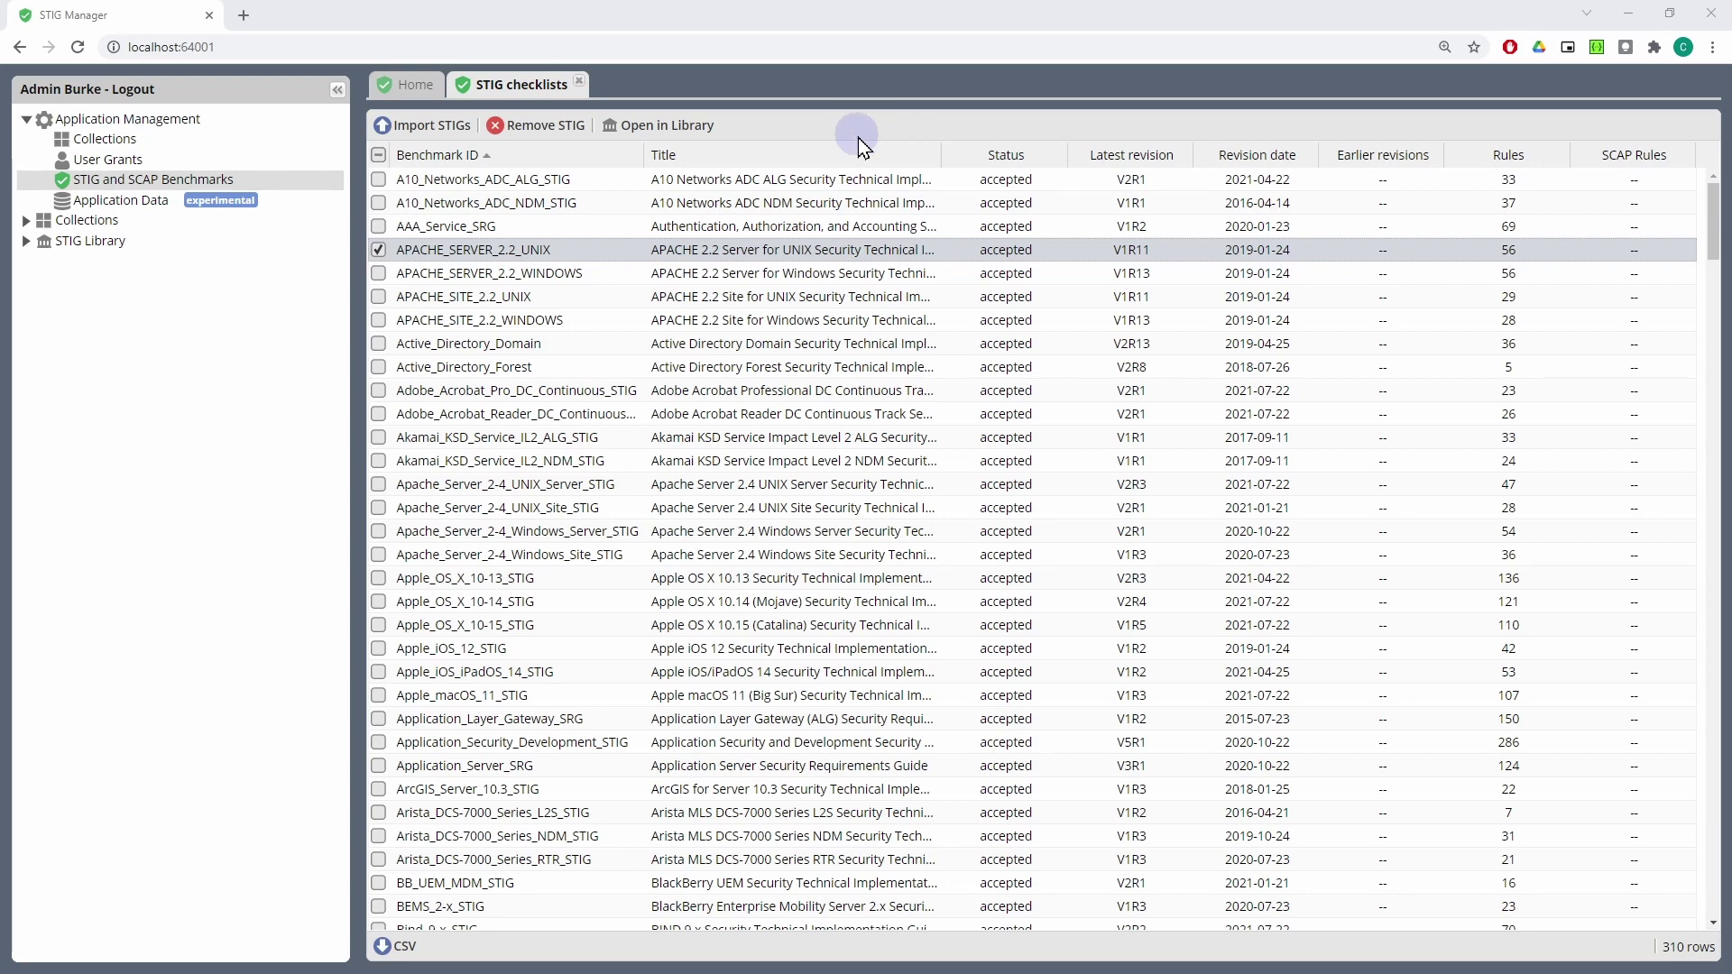
Import another STIG library archive, growing the list to 329 benchmarks
{"action": "left_click", "coordinate": [438, 132]}
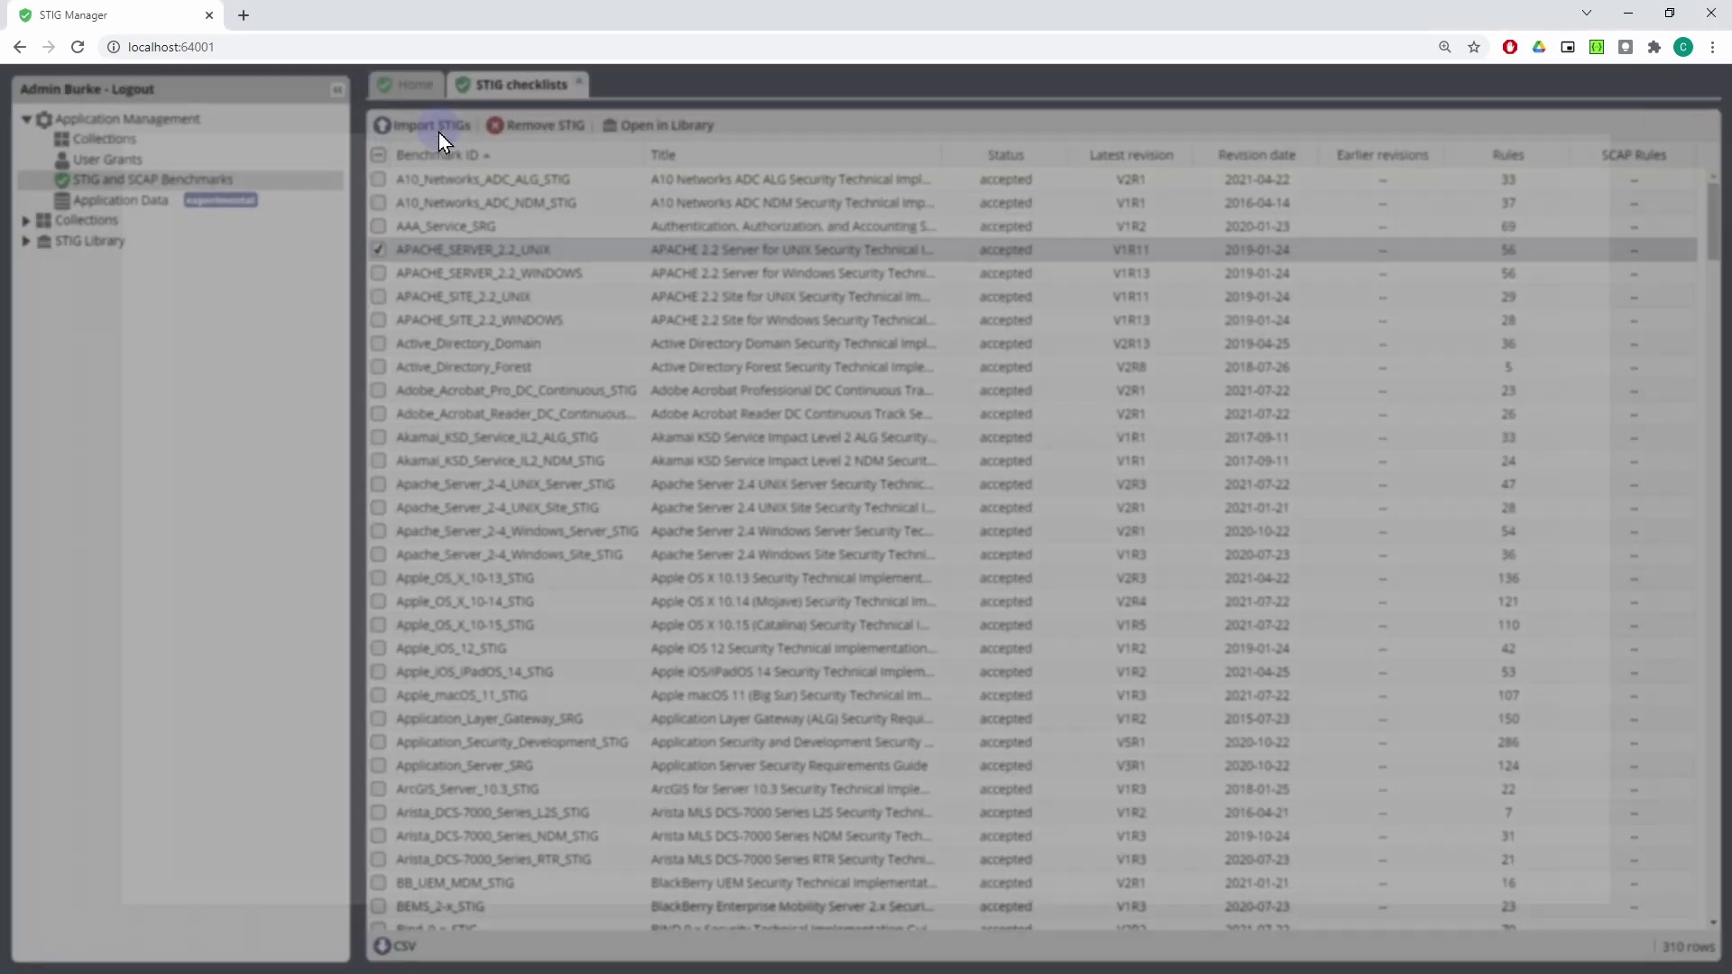
{"action": "left_click", "coordinate": [1063, 535]}
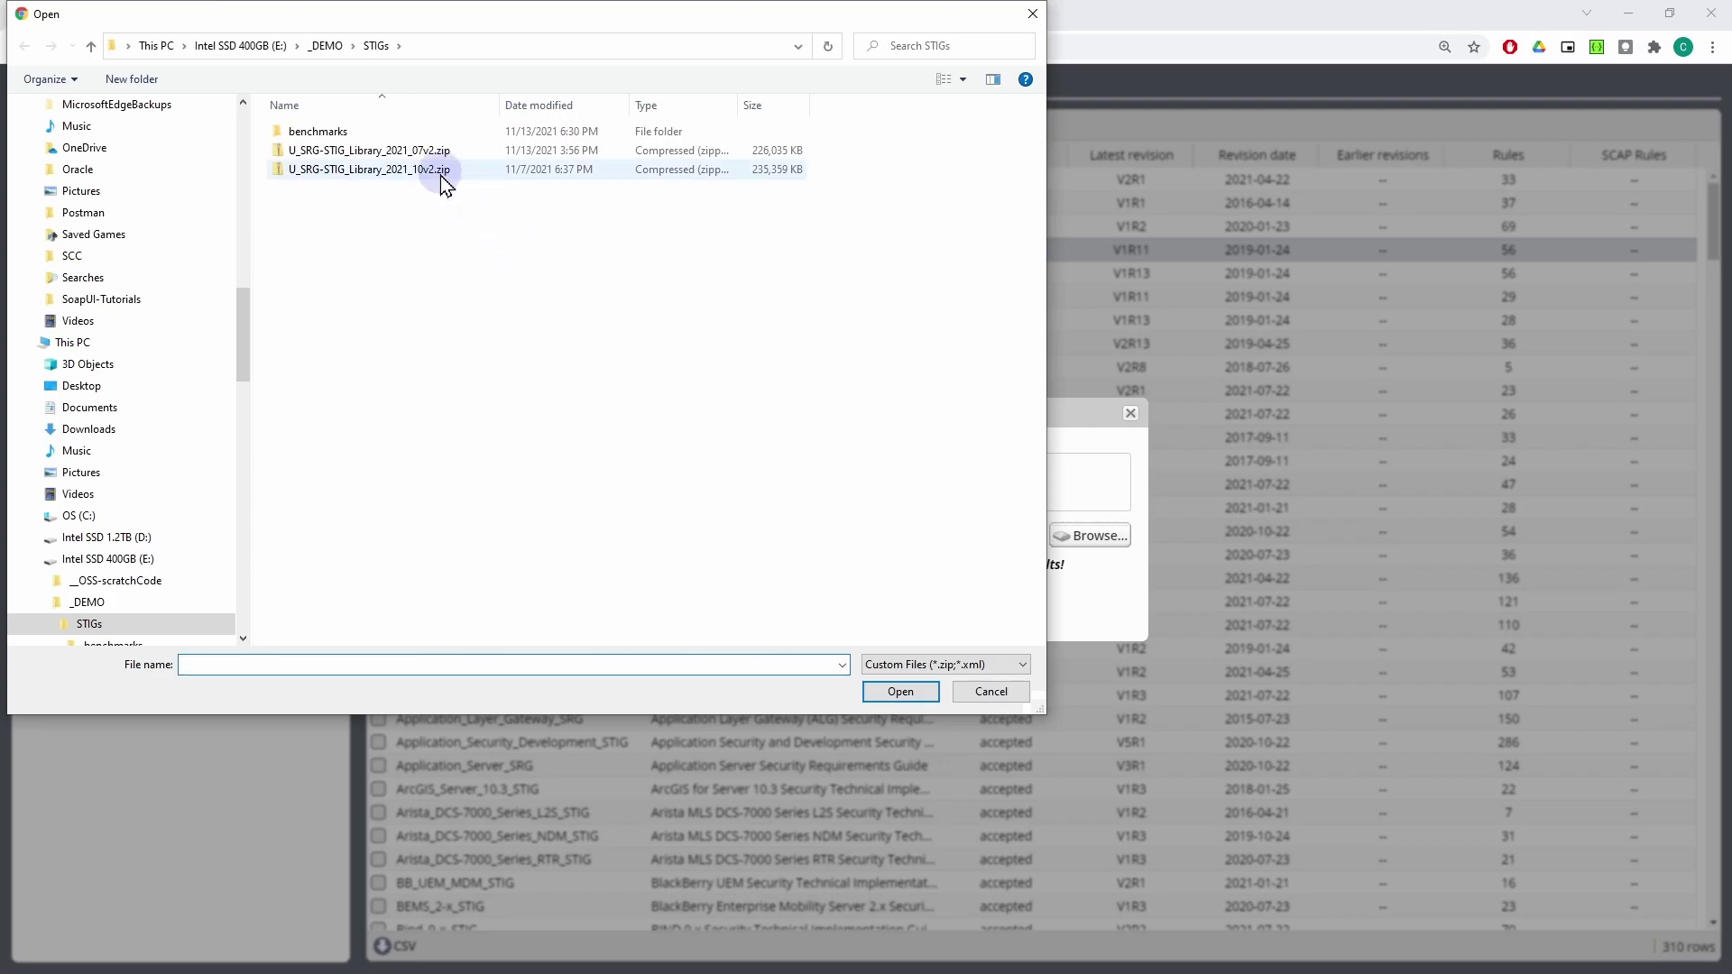
{"action": "double_click", "coordinate": [442, 171]}
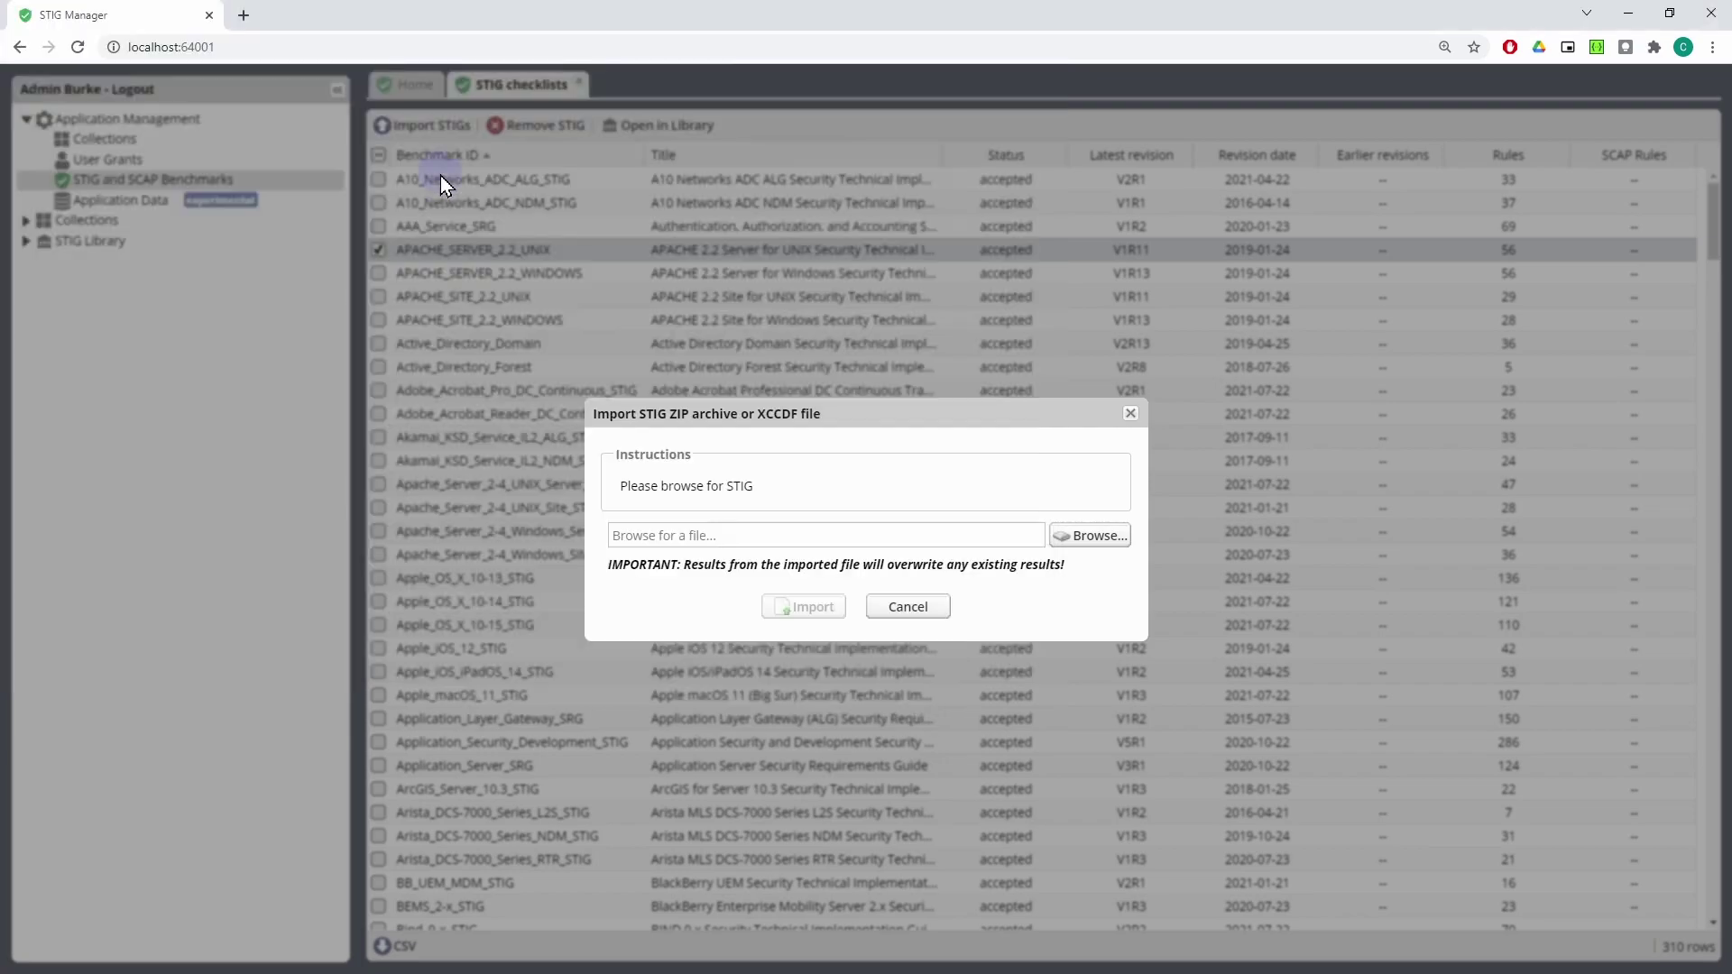
{"action": "left_click", "coordinate": [812, 609]}
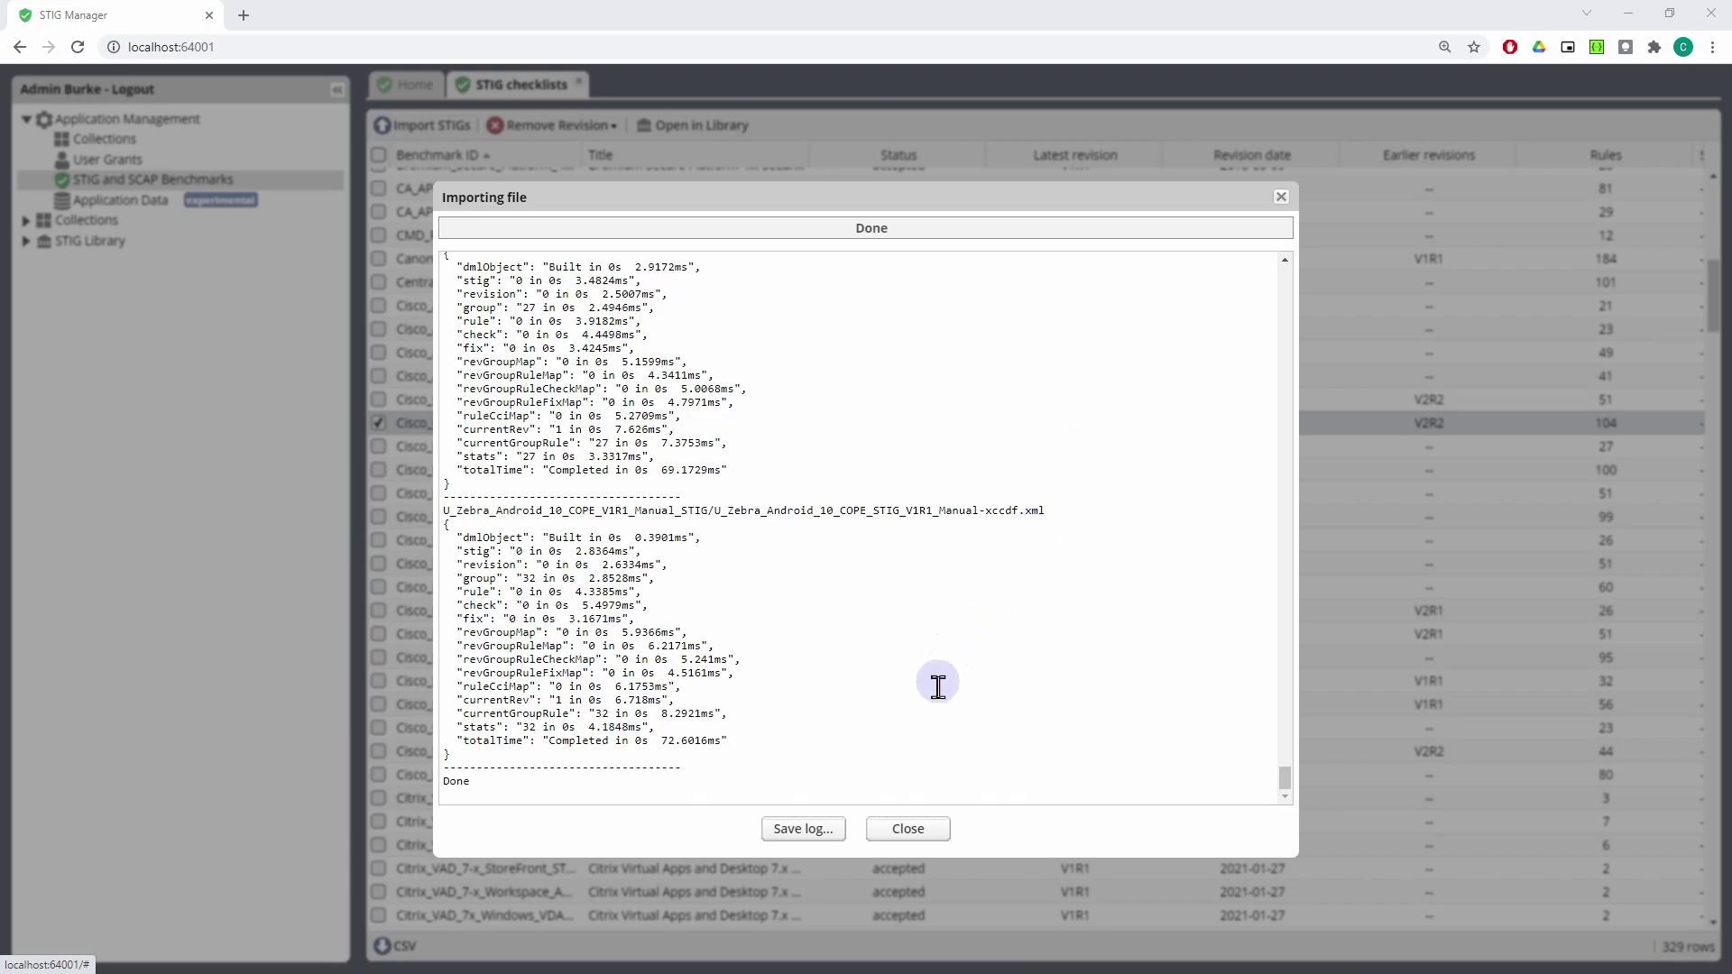
{"action": "left_click", "coordinate": [909, 830]}
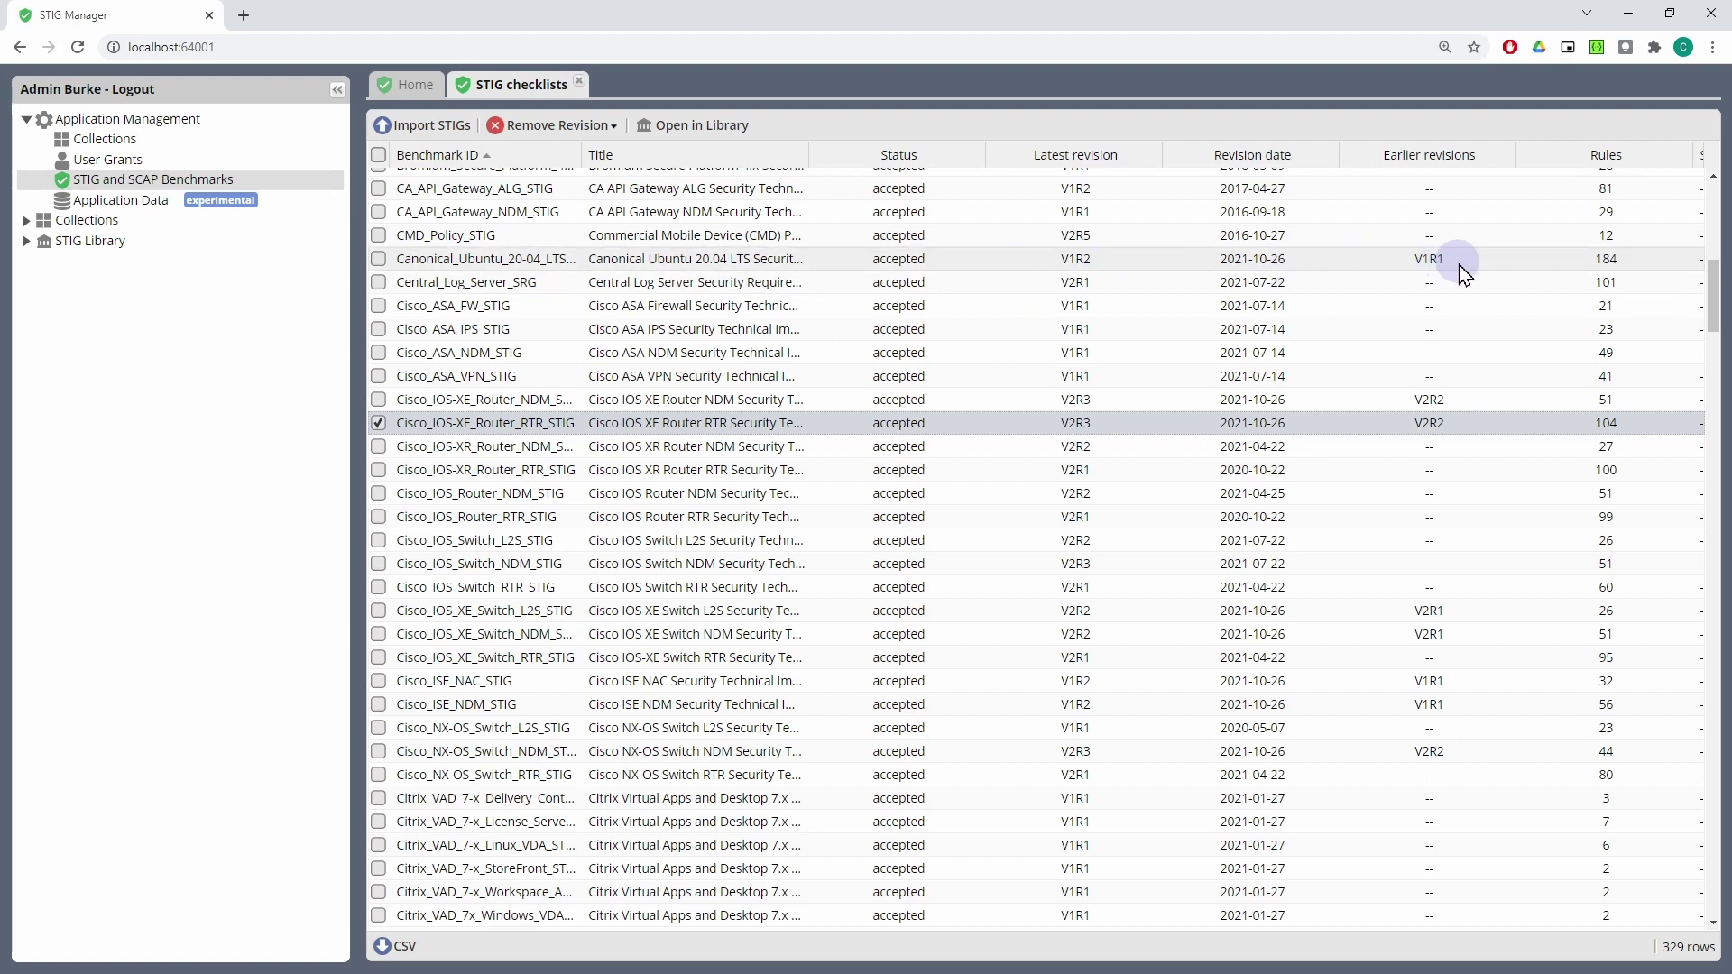
Remove the V1R1 revision of Canonical_Ubuntu_20-04_LTS_STIG, keeping only V1R2
{"action": "left_click", "coordinate": [1074, 262]}
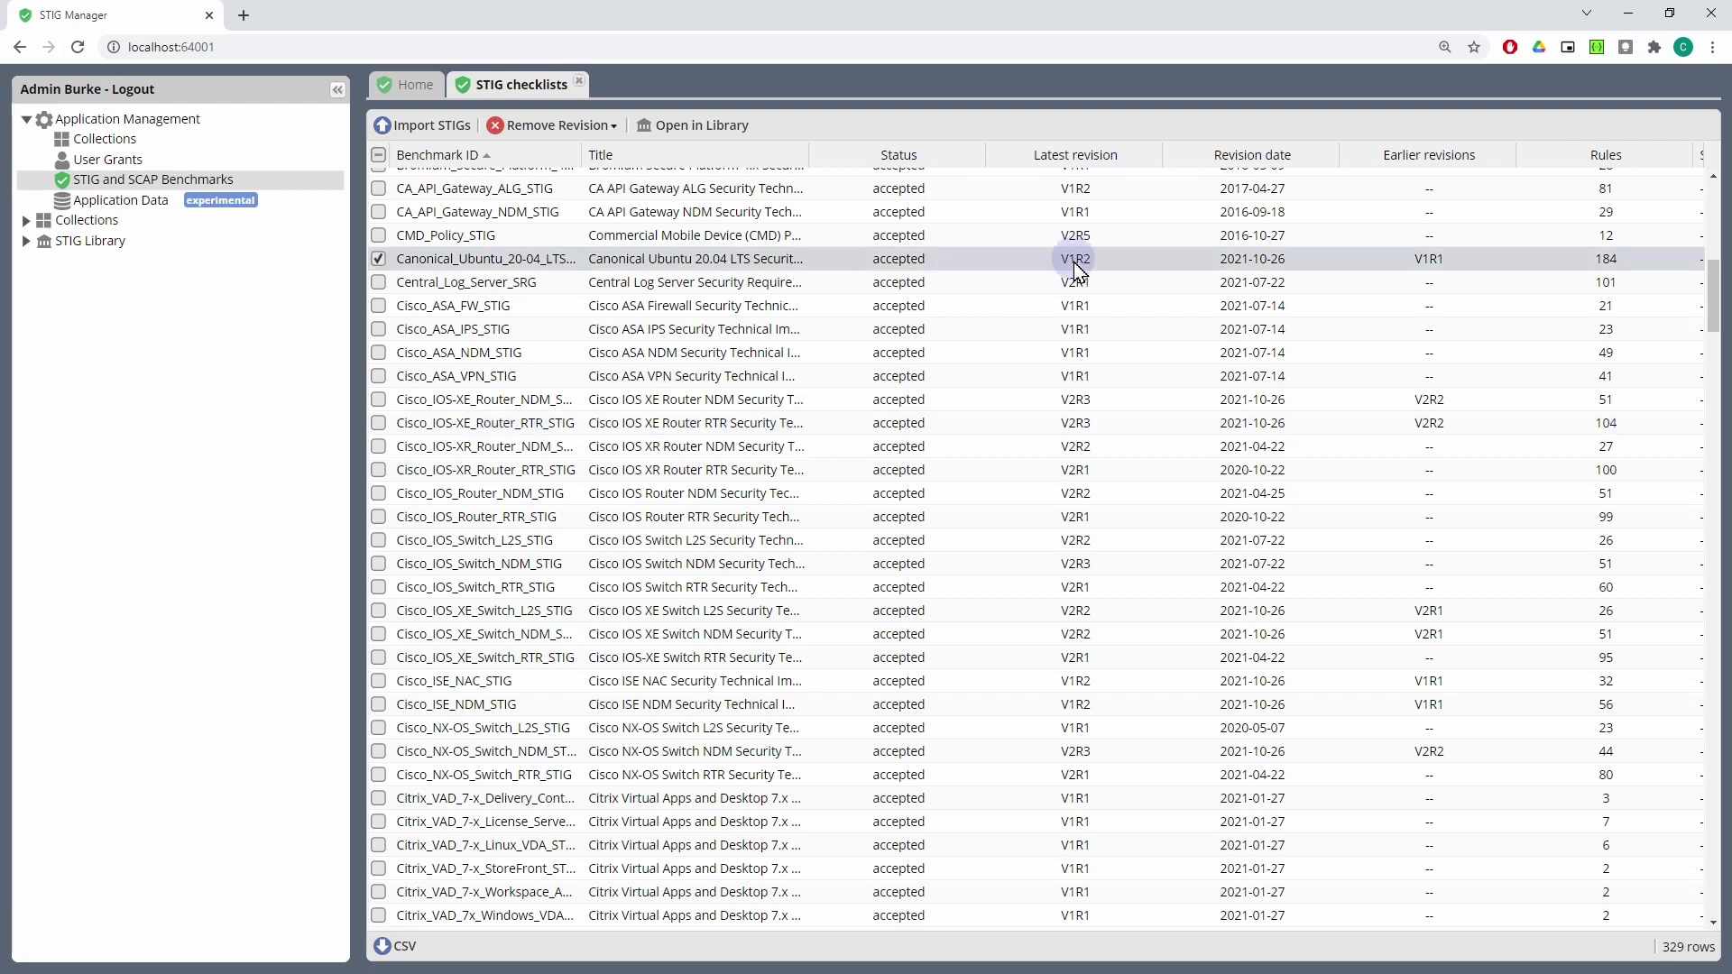
{"action": "left_click", "coordinate": [598, 131]}
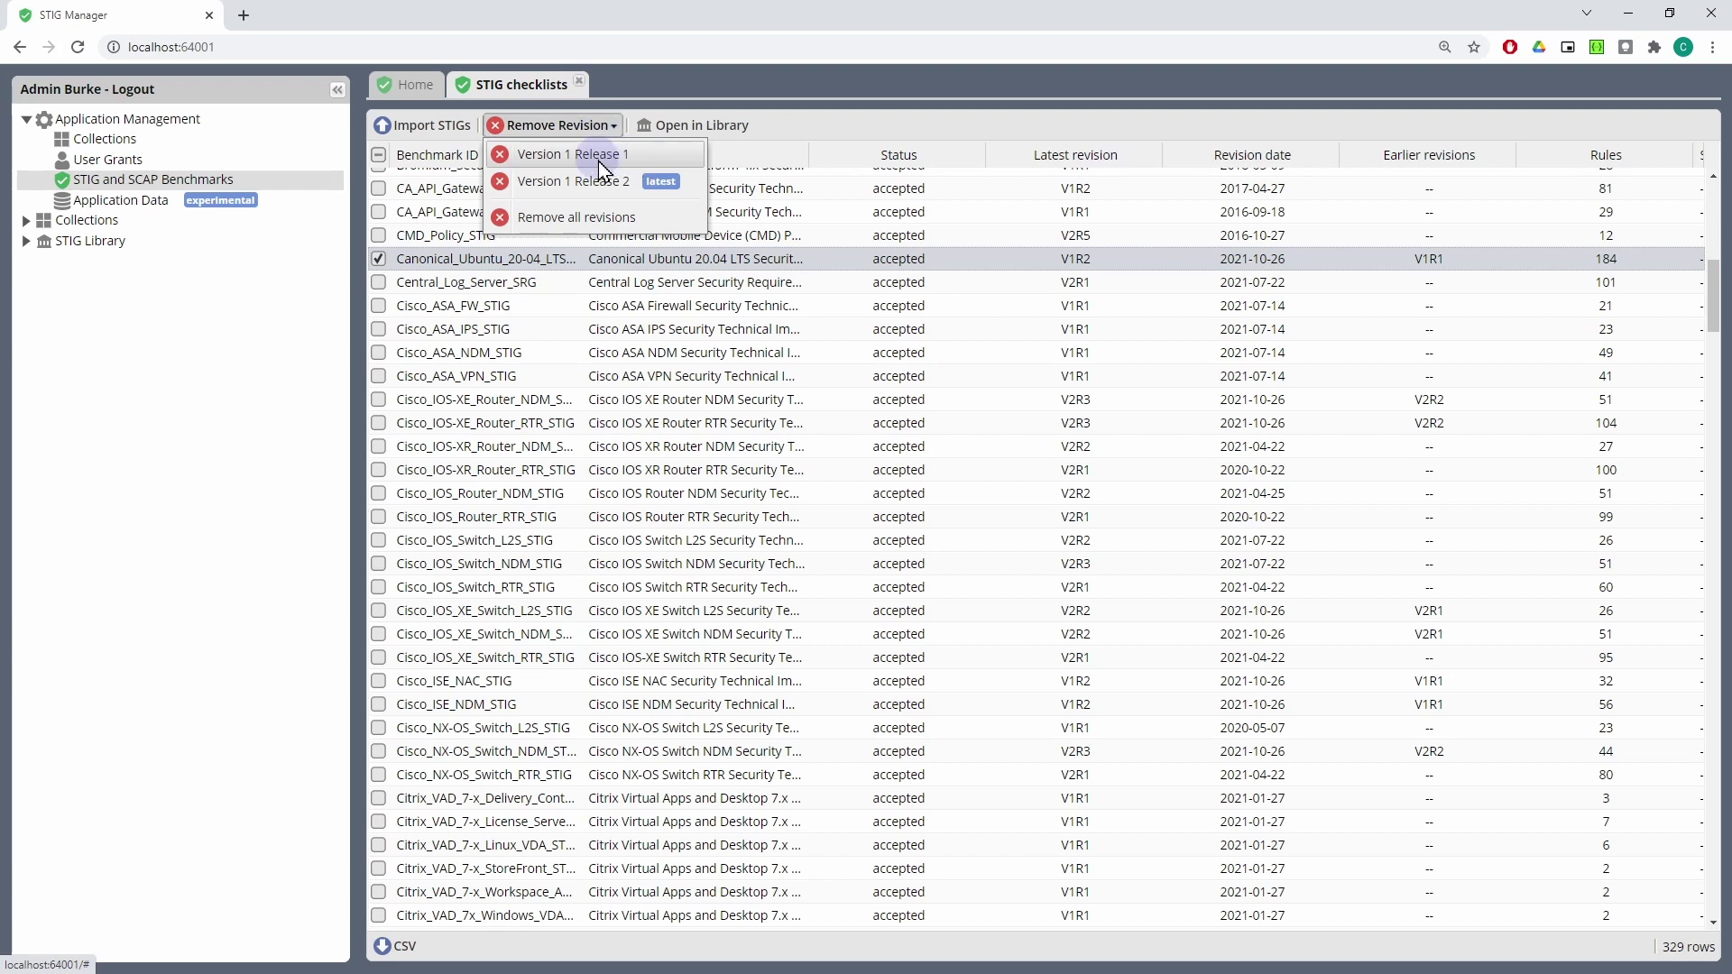
{"action": "left_click", "coordinate": [598, 161]}
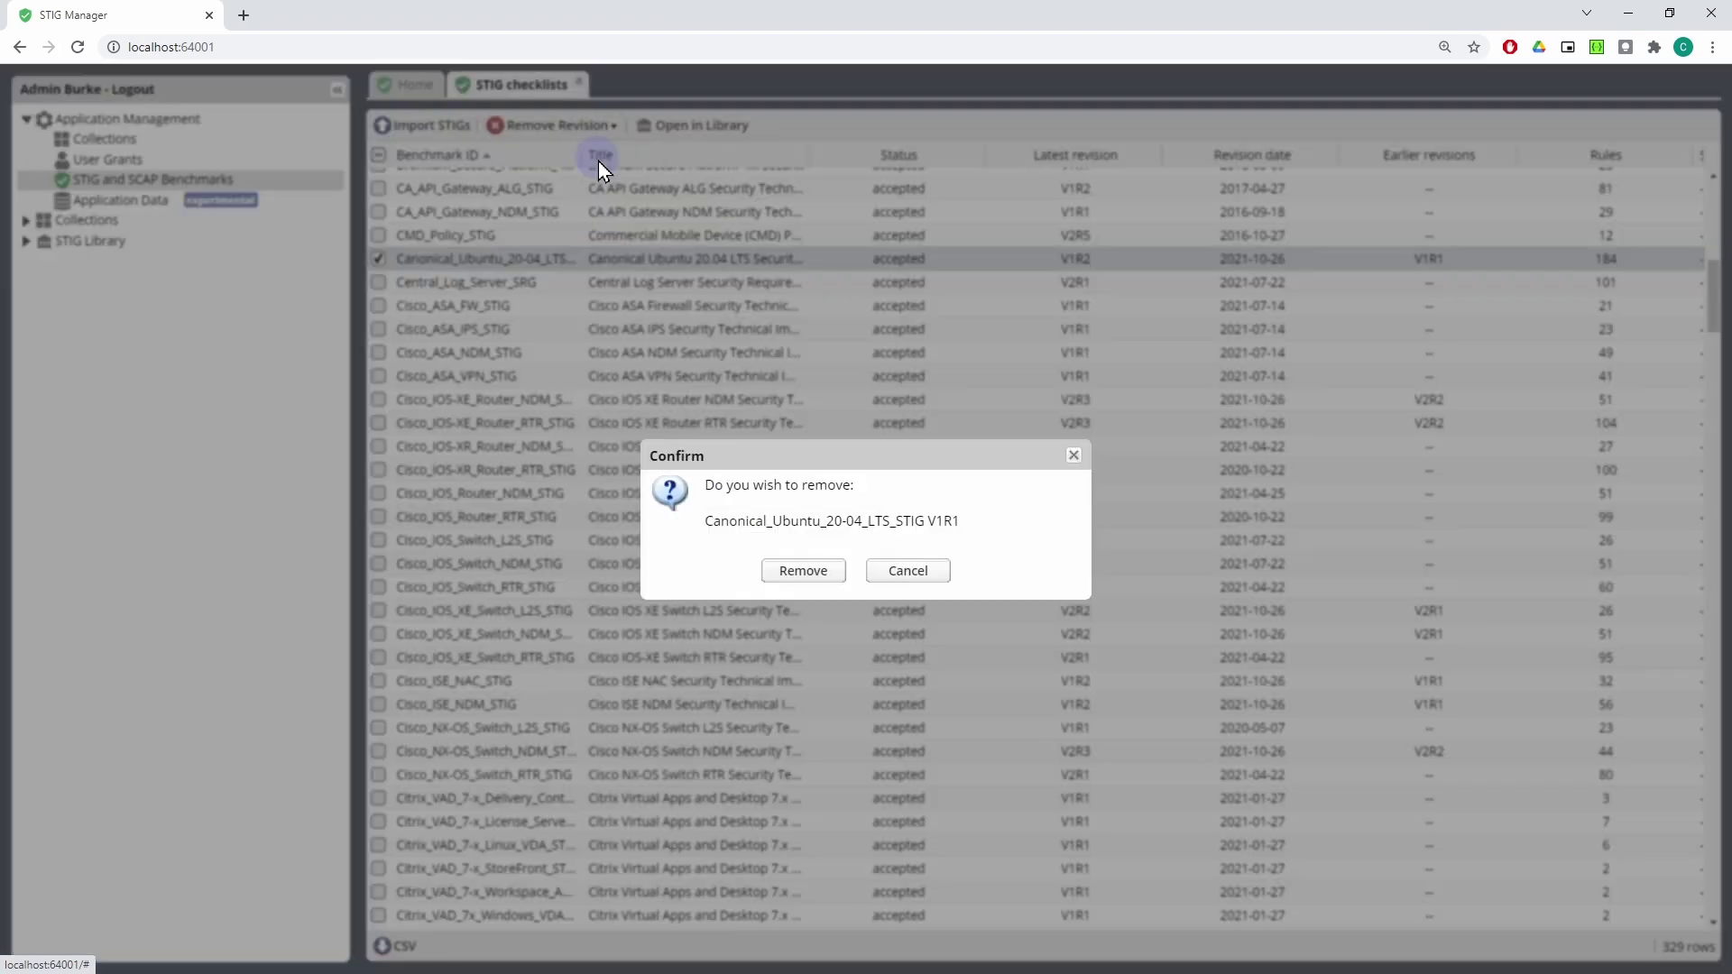
{"action": "left_click", "coordinate": [826, 575]}
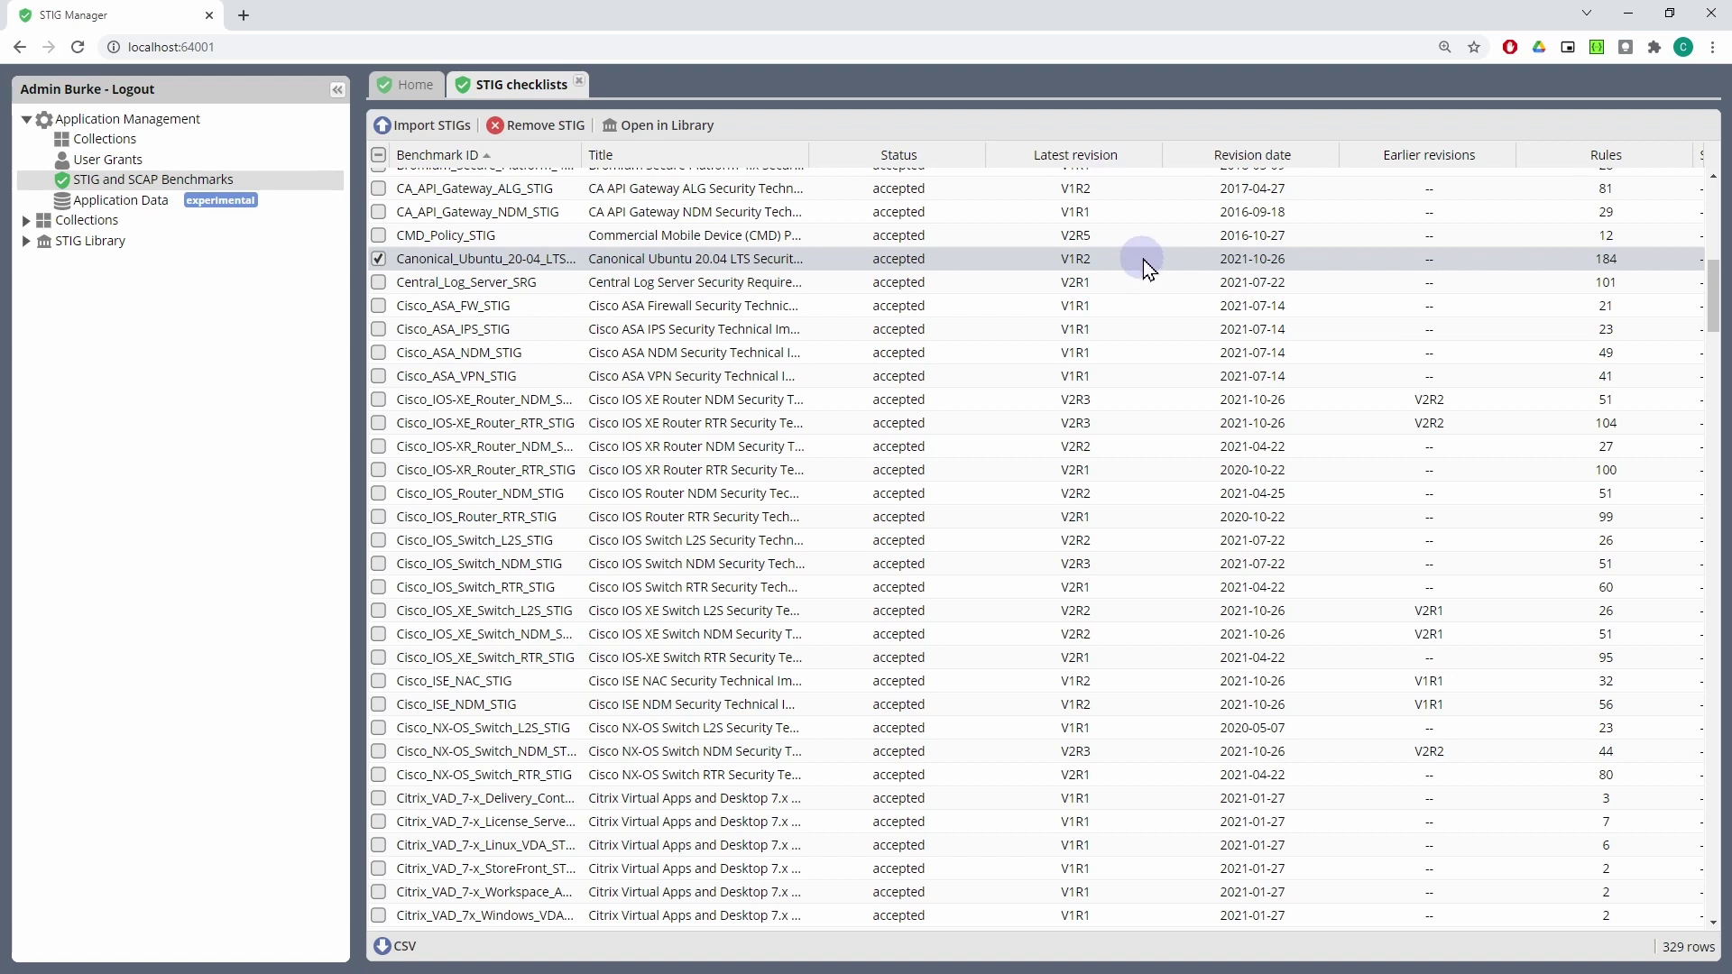
{"action": "left_click", "coordinate": [1103, 398]}
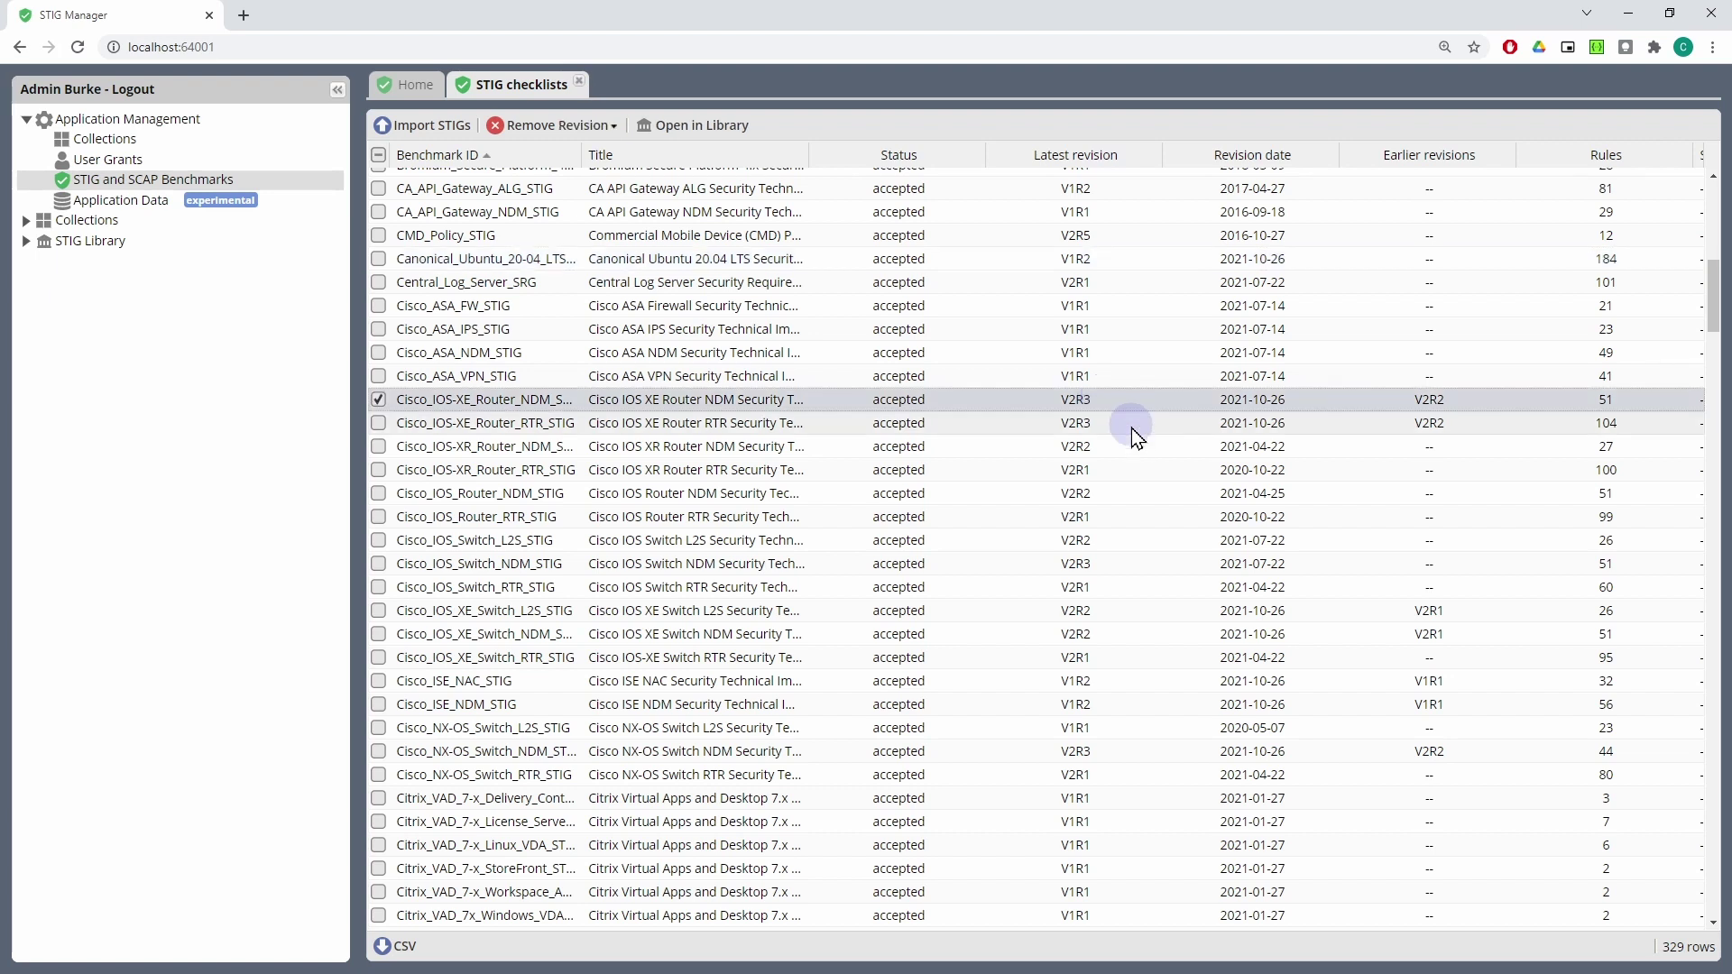
Remove the V2R3 revision from Cisco_IOS-XE_Router_NDM_STIG
{"action": "left_click", "coordinate": [557, 125]}
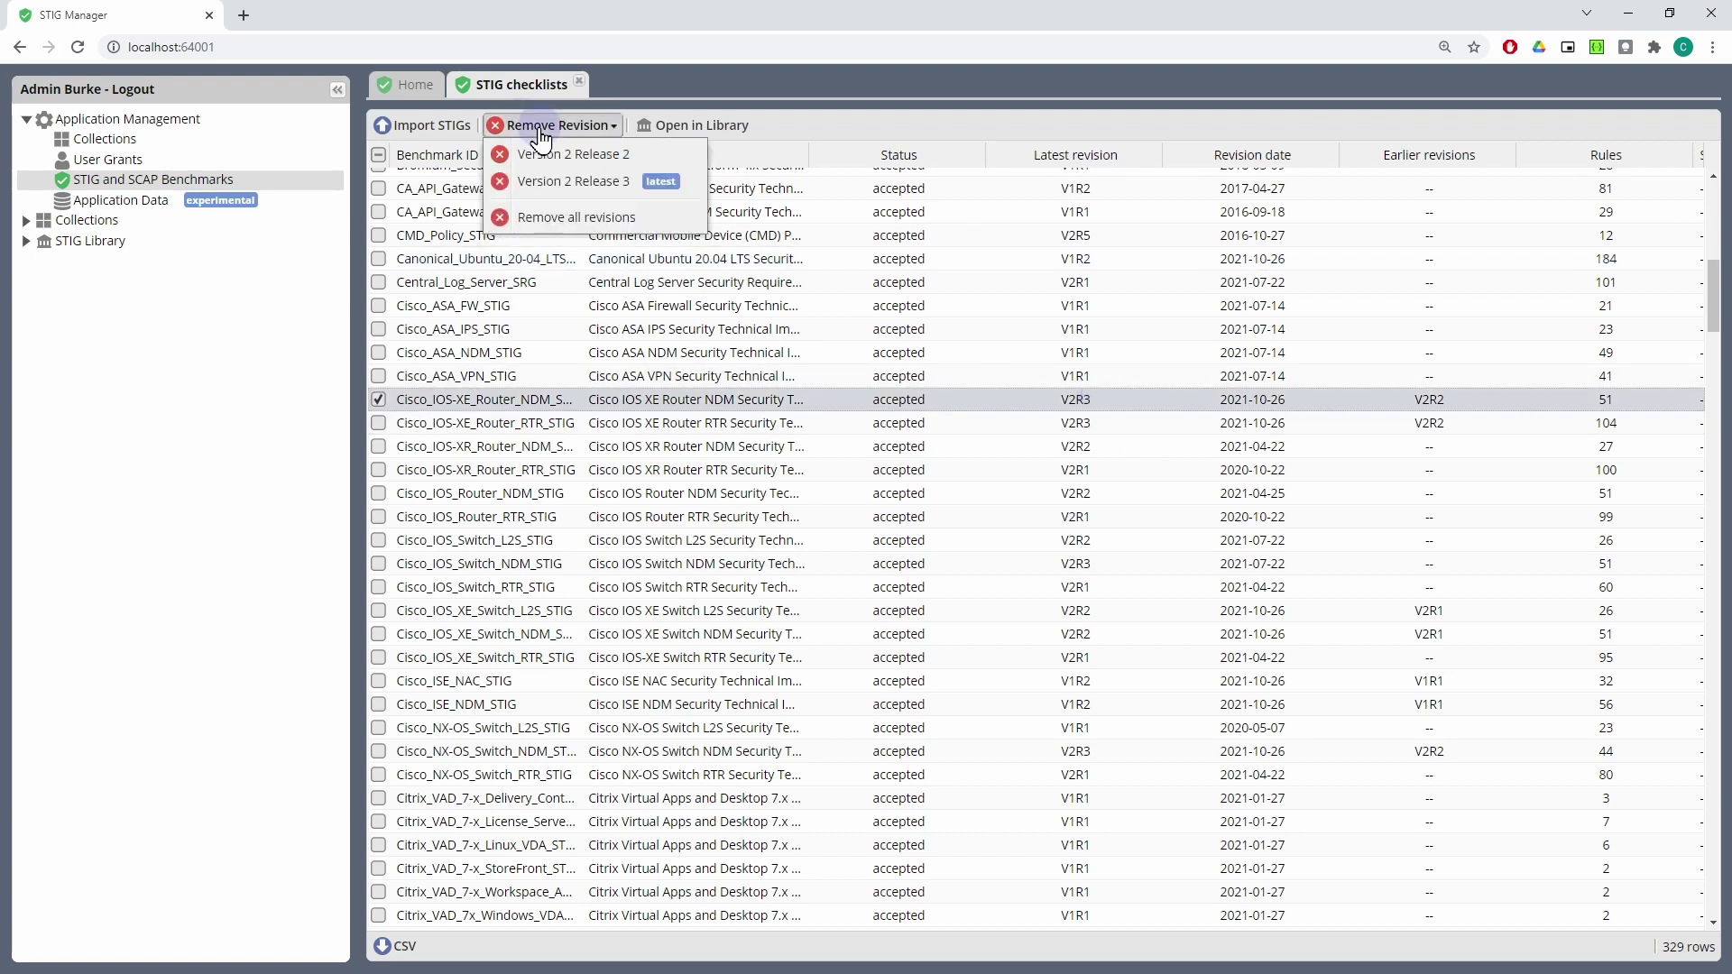
{"action": "left_click", "coordinate": [604, 182]}
{"action": "left_click", "coordinate": [814, 570]}
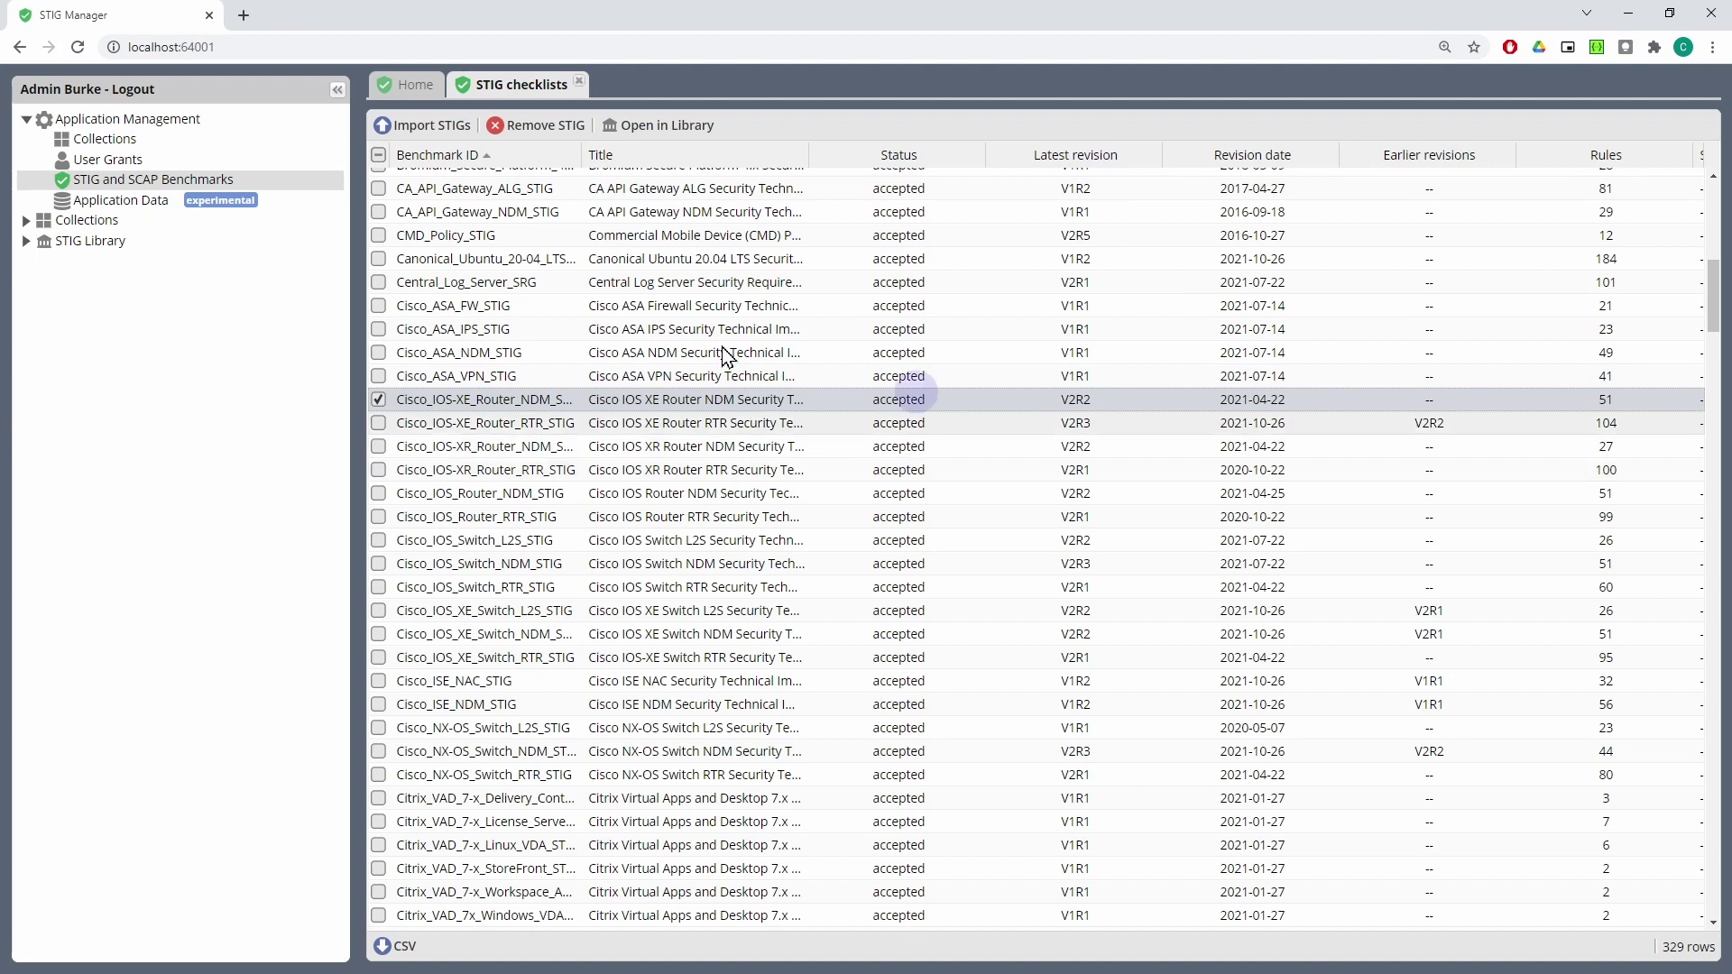
Delete the Cisco_IOS-XE_Router_NDM_STIG benchmark entirely, then select the five Cisco IOS Router/Switch STIGs
{"action": "left_click", "coordinate": [532, 135]}
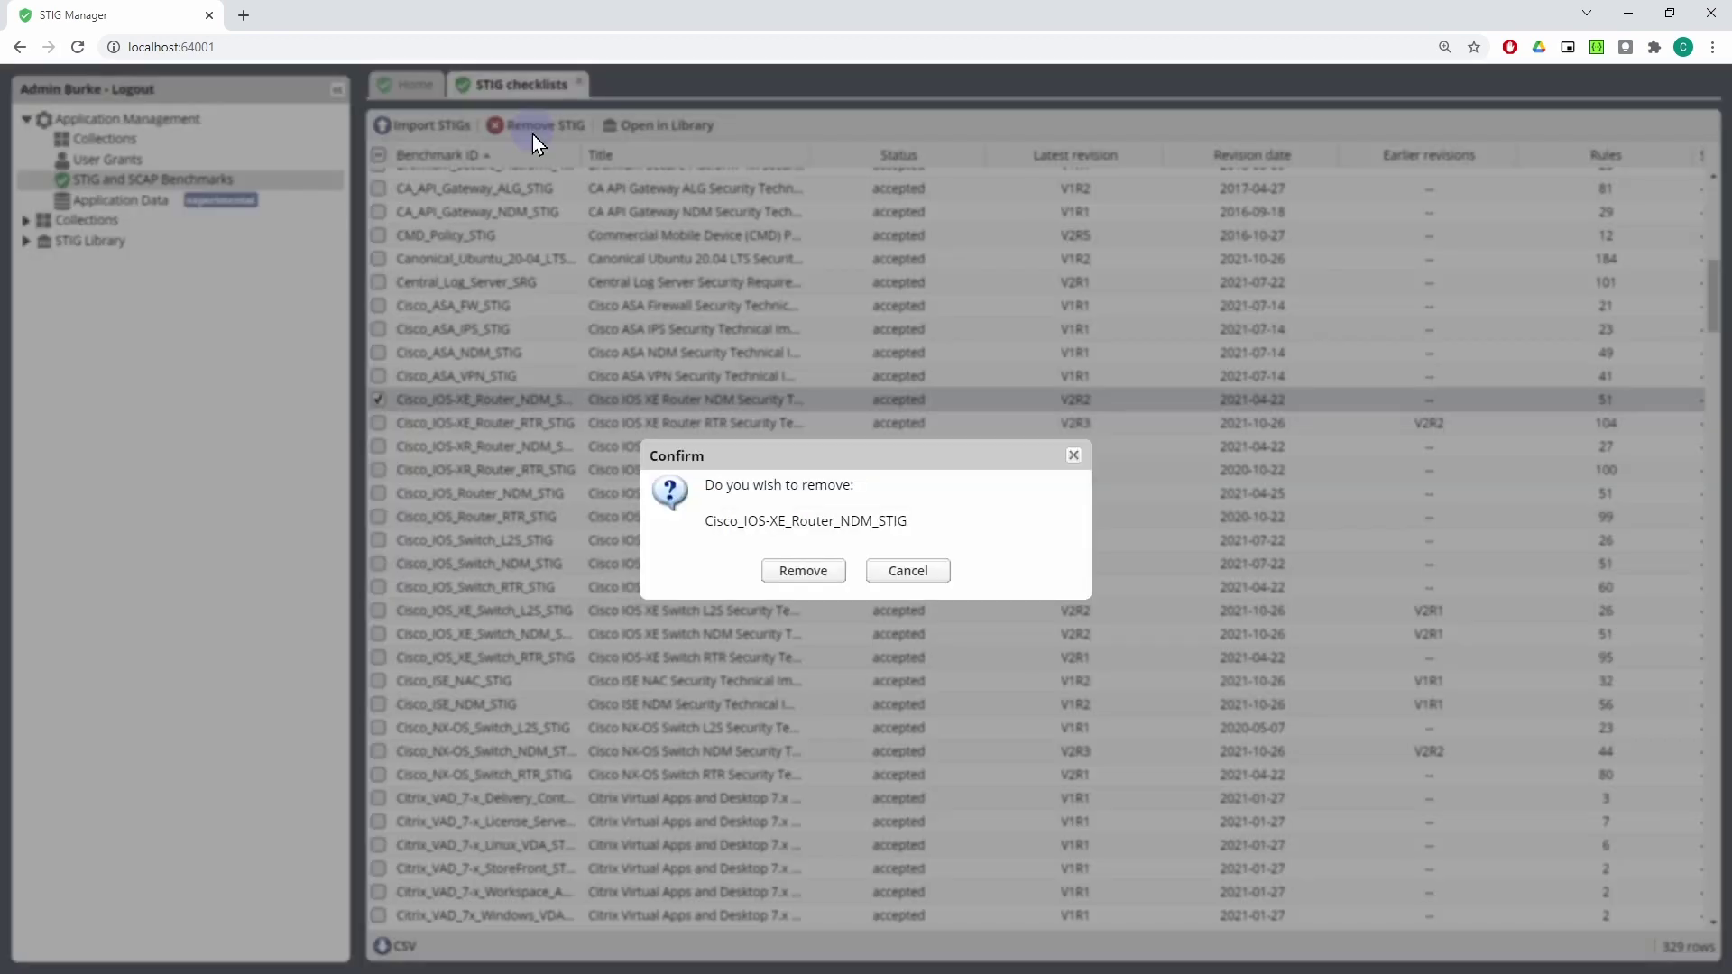
{"action": "left_click", "coordinate": [814, 578]}
{"action": "left_click", "coordinate": [790, 473]}
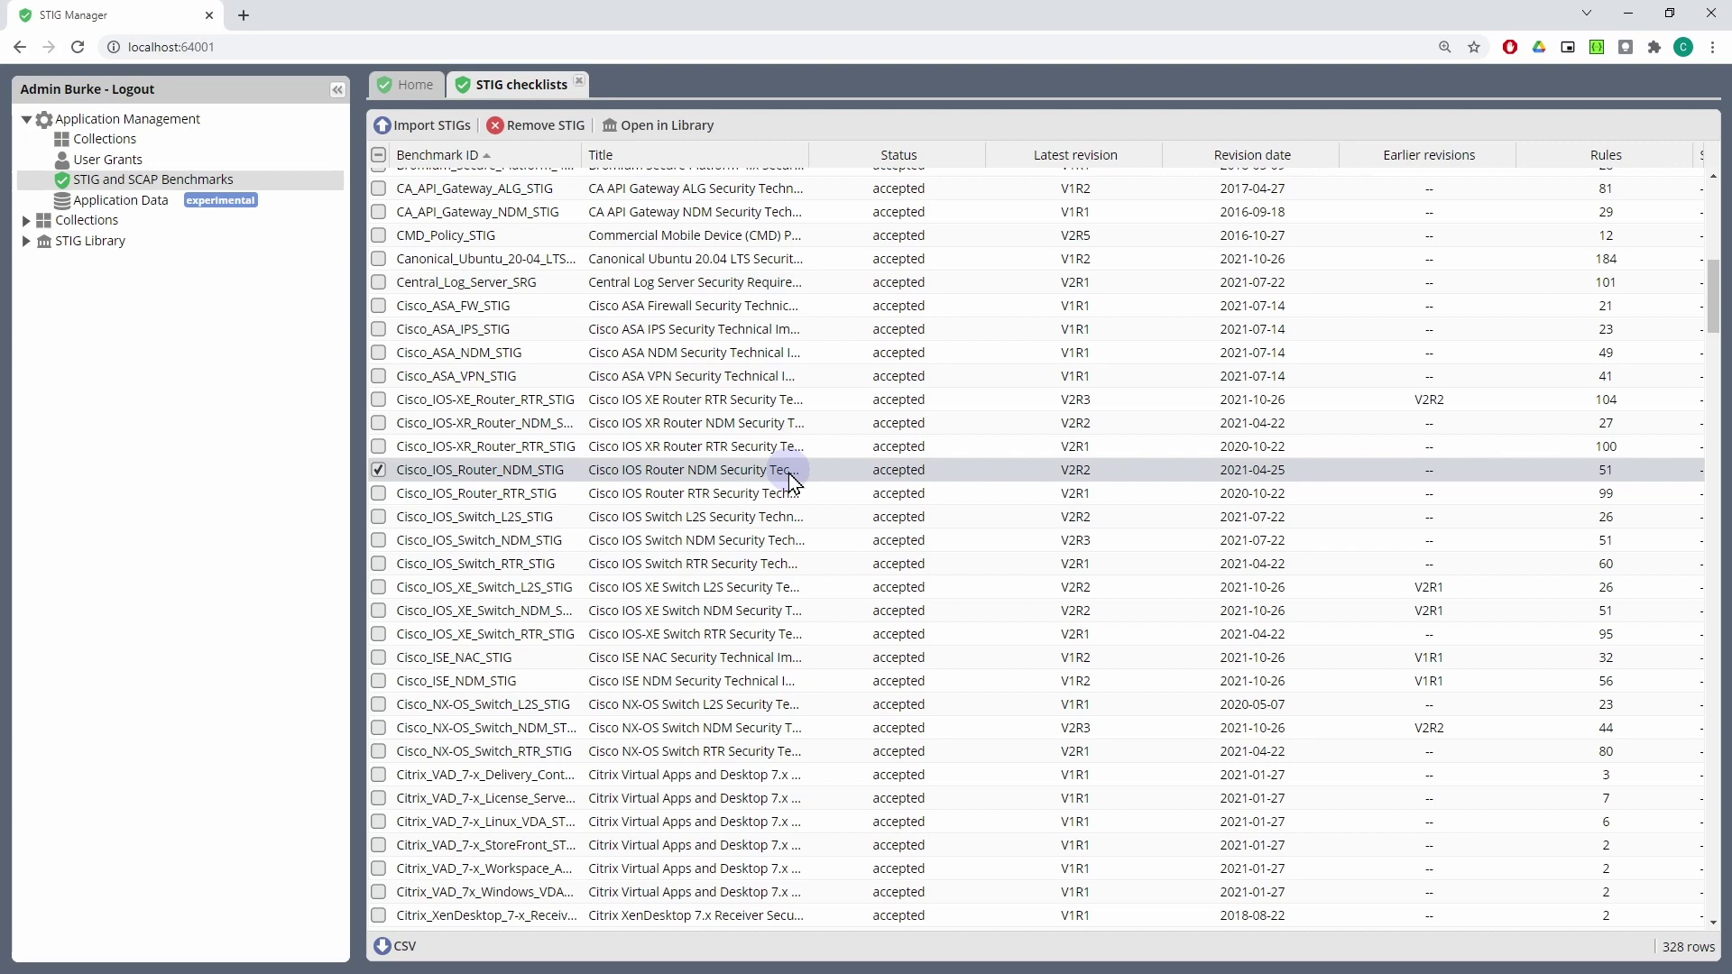
{"action": "left_click", "coordinate": [732, 564], "text": "shift"}
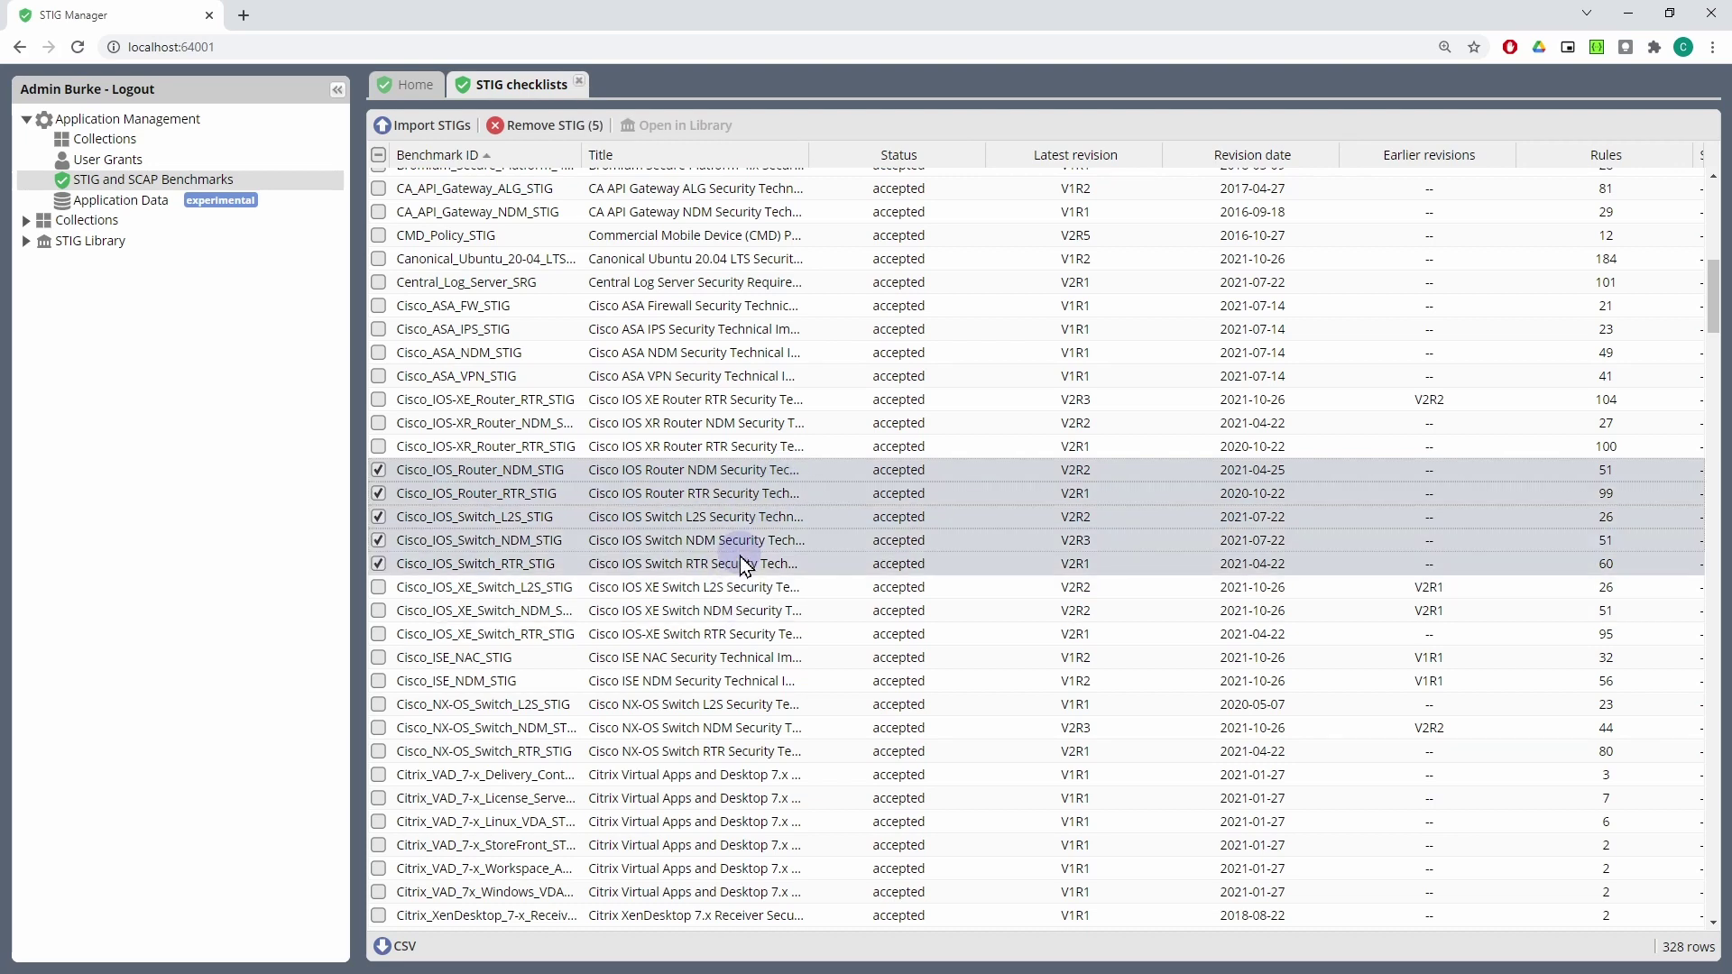
Delete Cisco_IOS_Router_NDM_STIG through Cisco_IOS_Switch_RTR_STIG, leaving 323 benchmarks
{"action": "left_click", "coordinate": [539, 127]}
{"action": "left_click", "coordinate": [801, 606]}
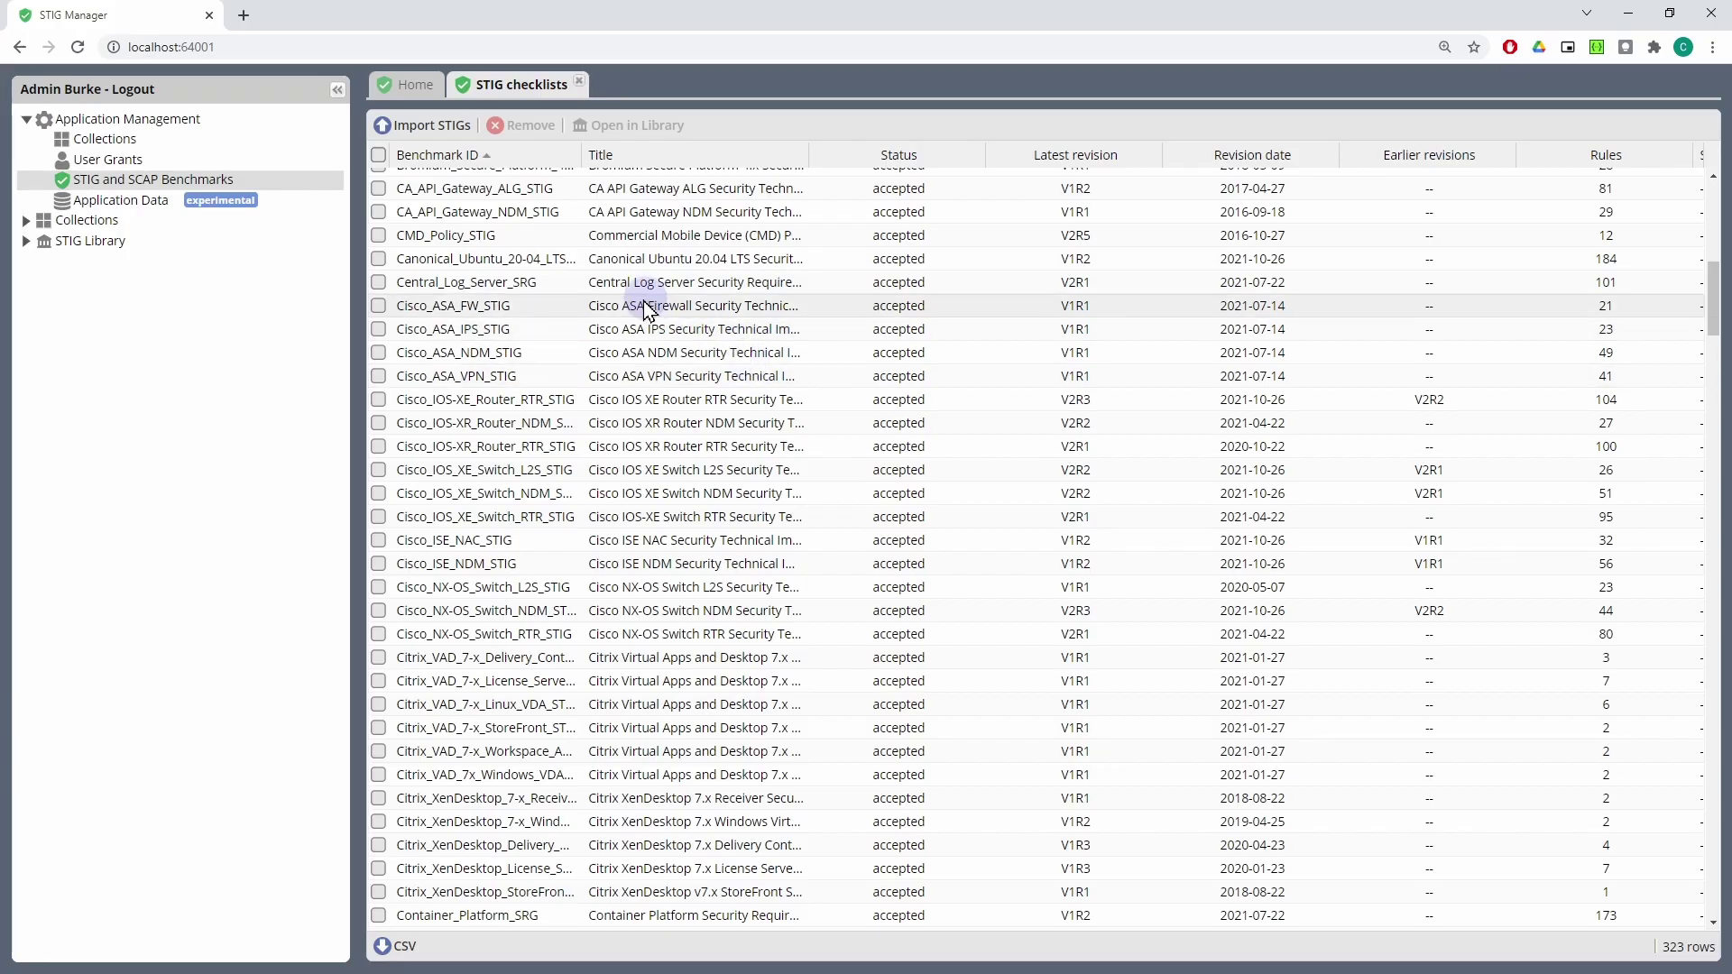
{"action": "scroll", "coordinate": [638, 347], "scroll_direction": "down", "scroll_amount": 5}
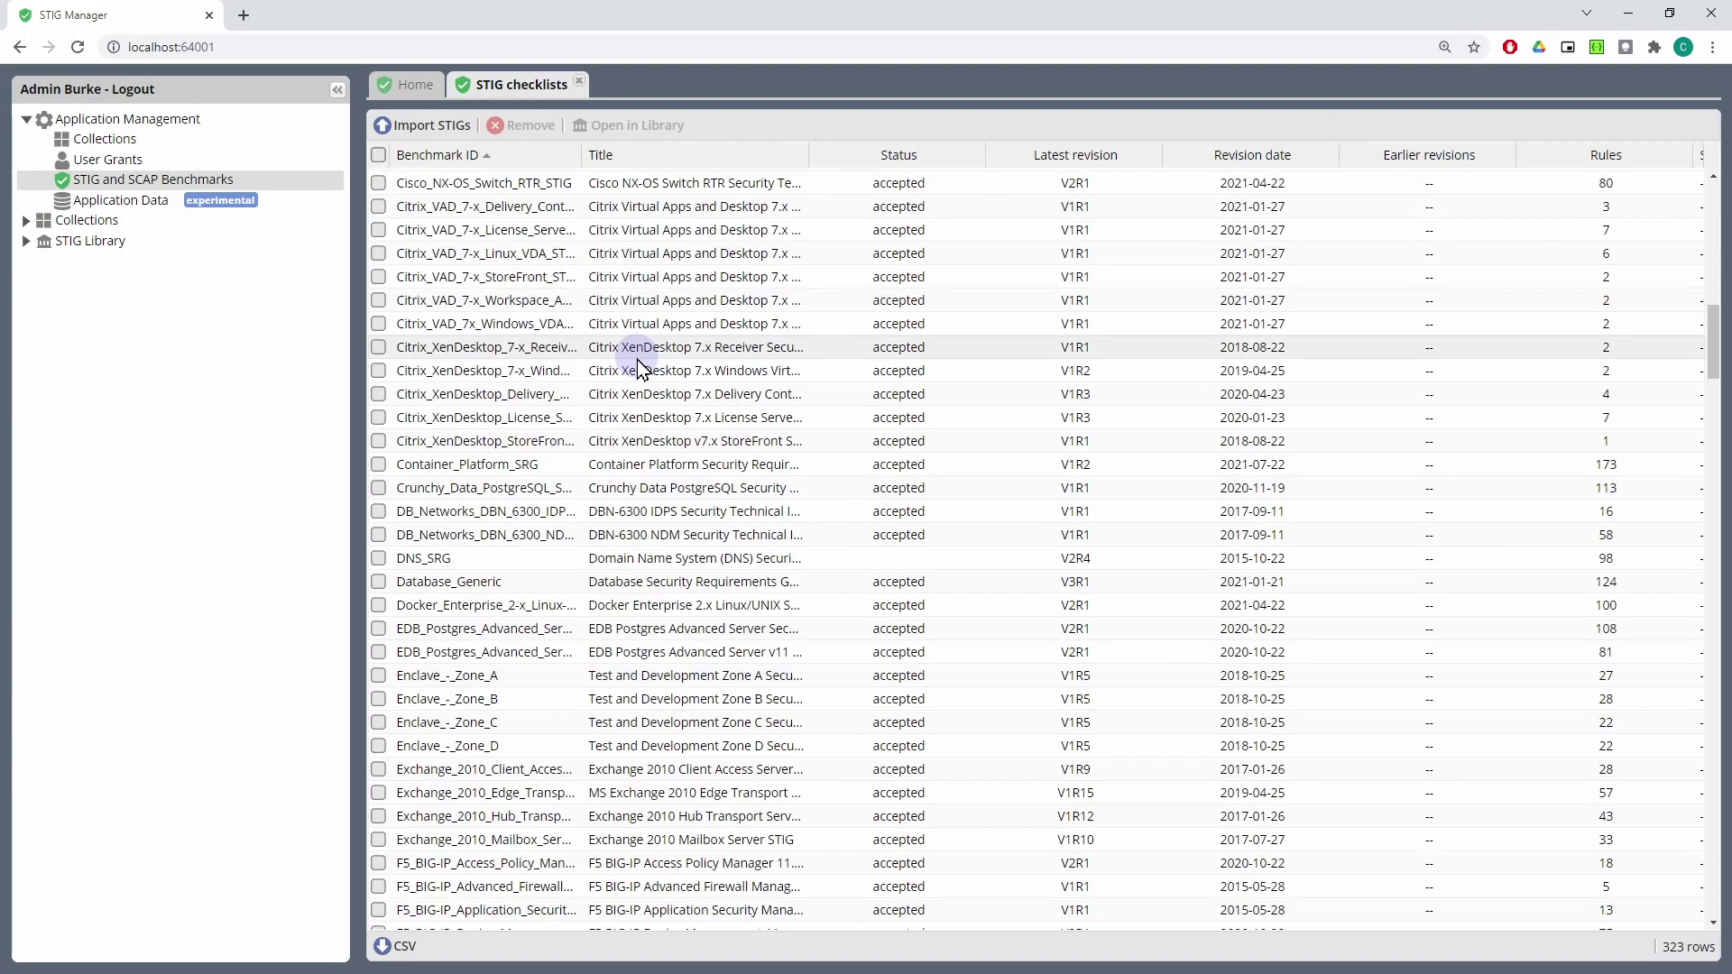
{"action": "scroll", "coordinate": [637, 370], "scroll_direction": "up", "scroll_amount": 6}
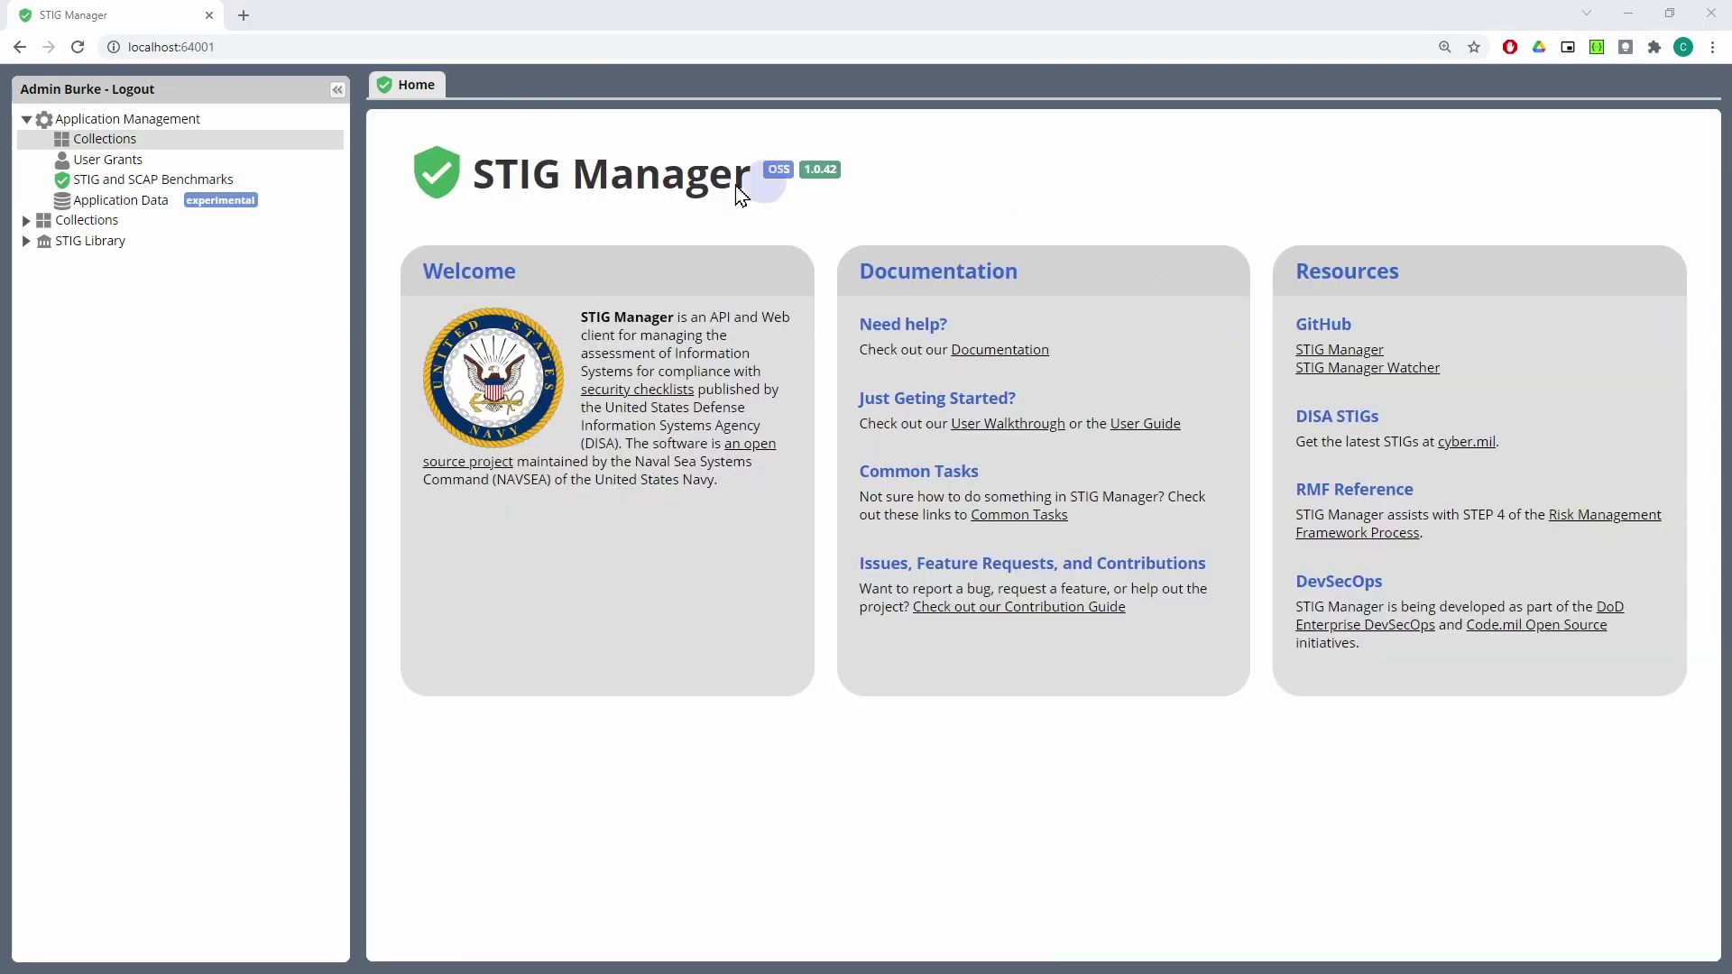
Open Application Management > Collections to list the 15 Quahog collections
{"action": "left_click", "coordinate": [254, 154]}
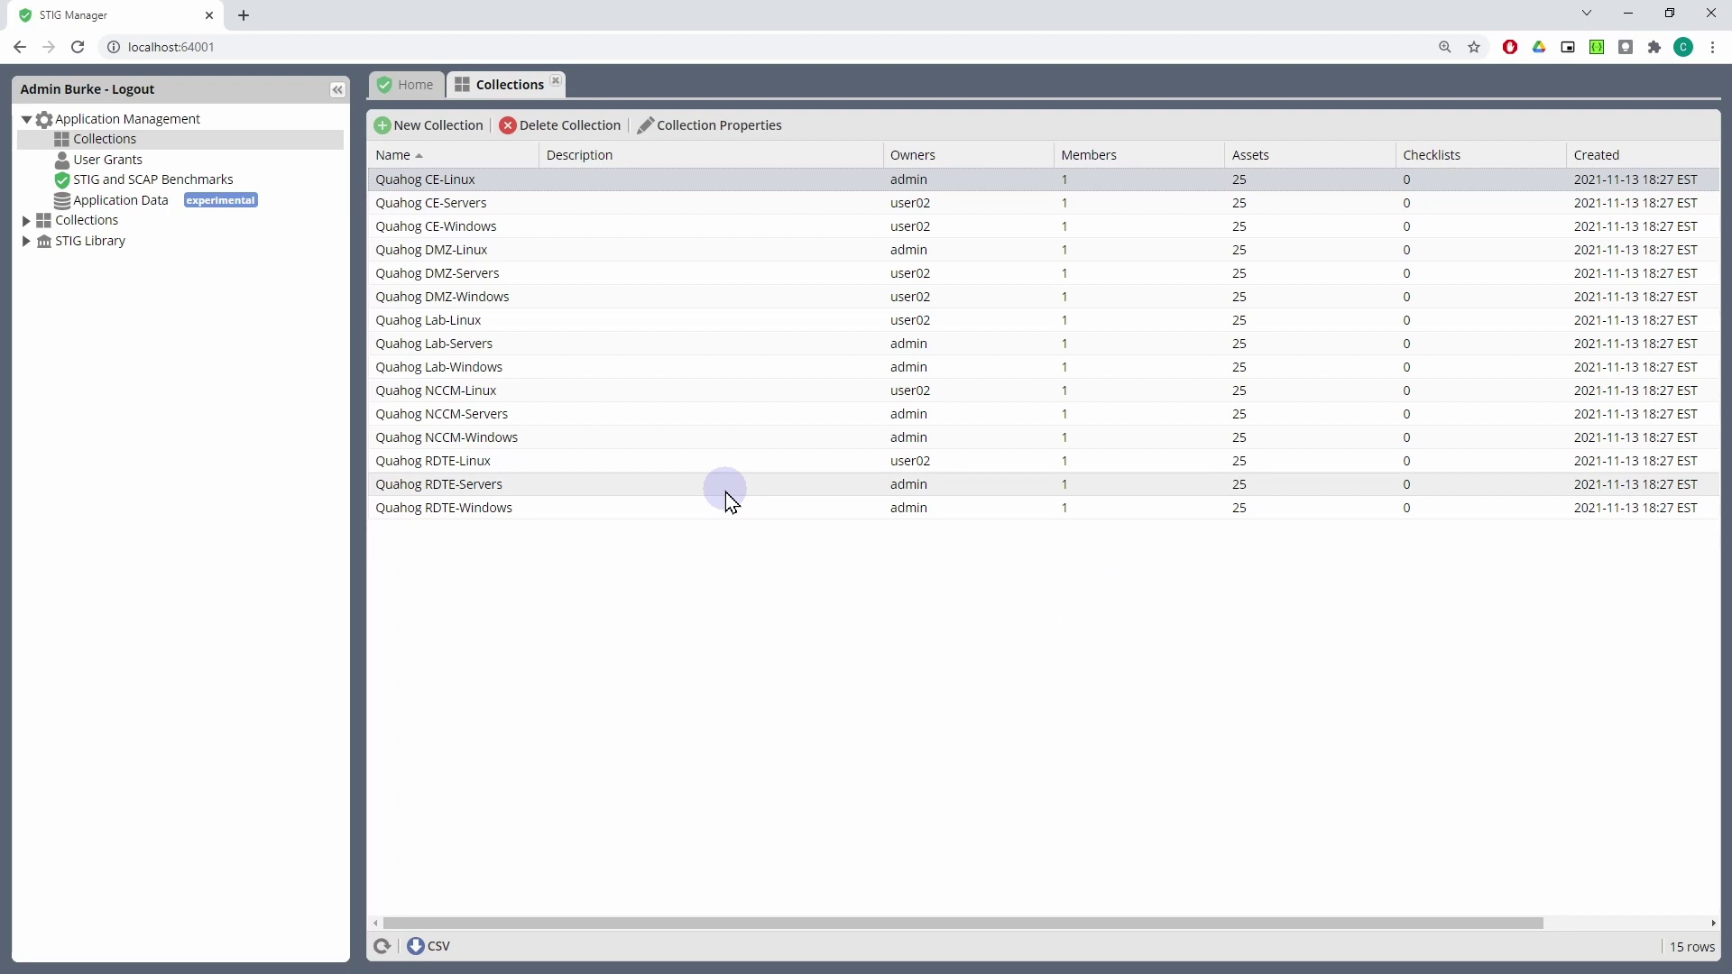
{"action": "left_click", "coordinate": [727, 145]}
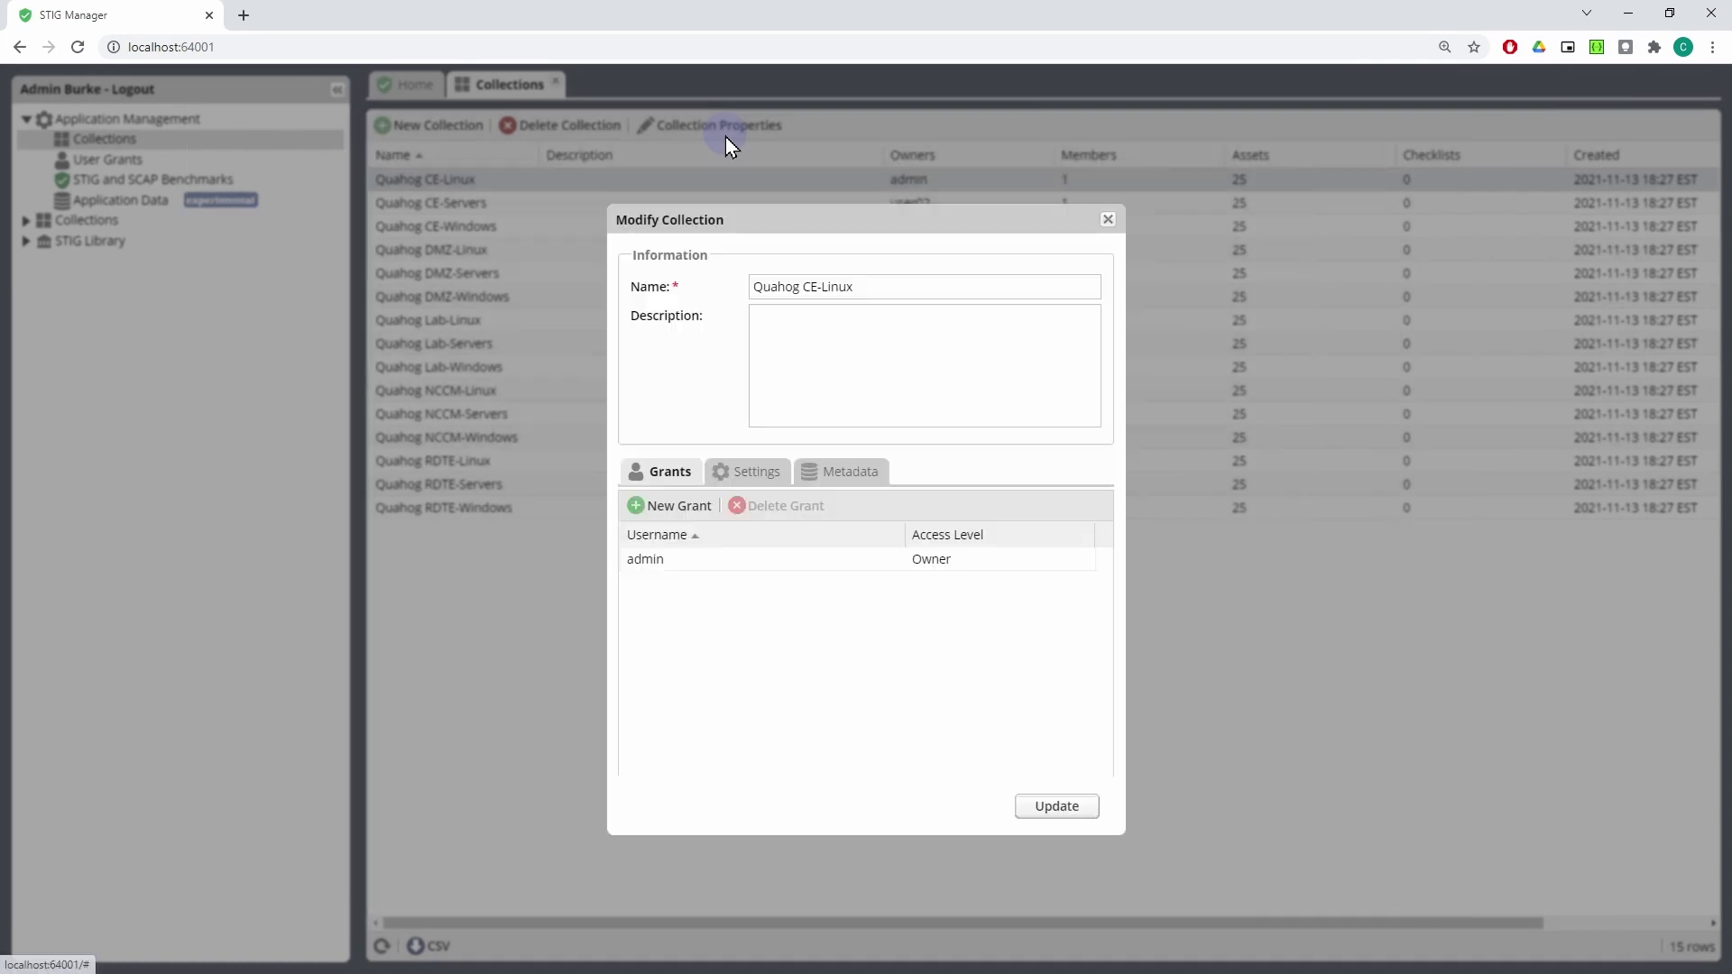
{"action": "left_click", "coordinate": [1109, 220]}
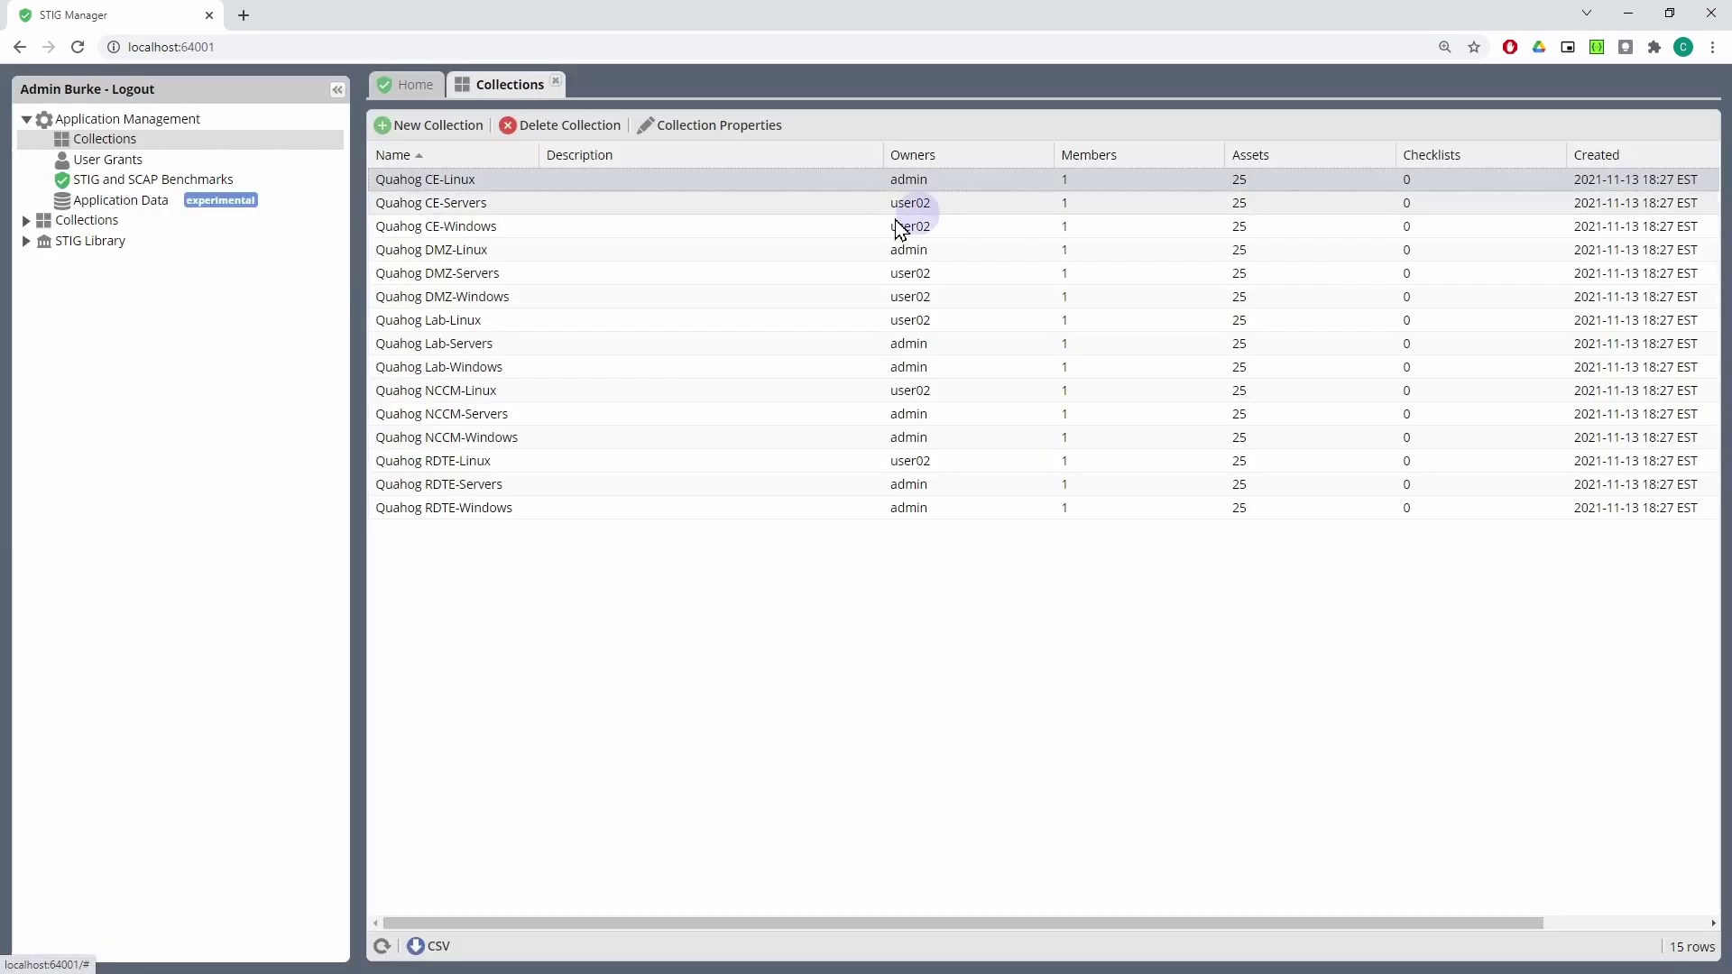
{"action": "left_click", "coordinate": [506, 204]}
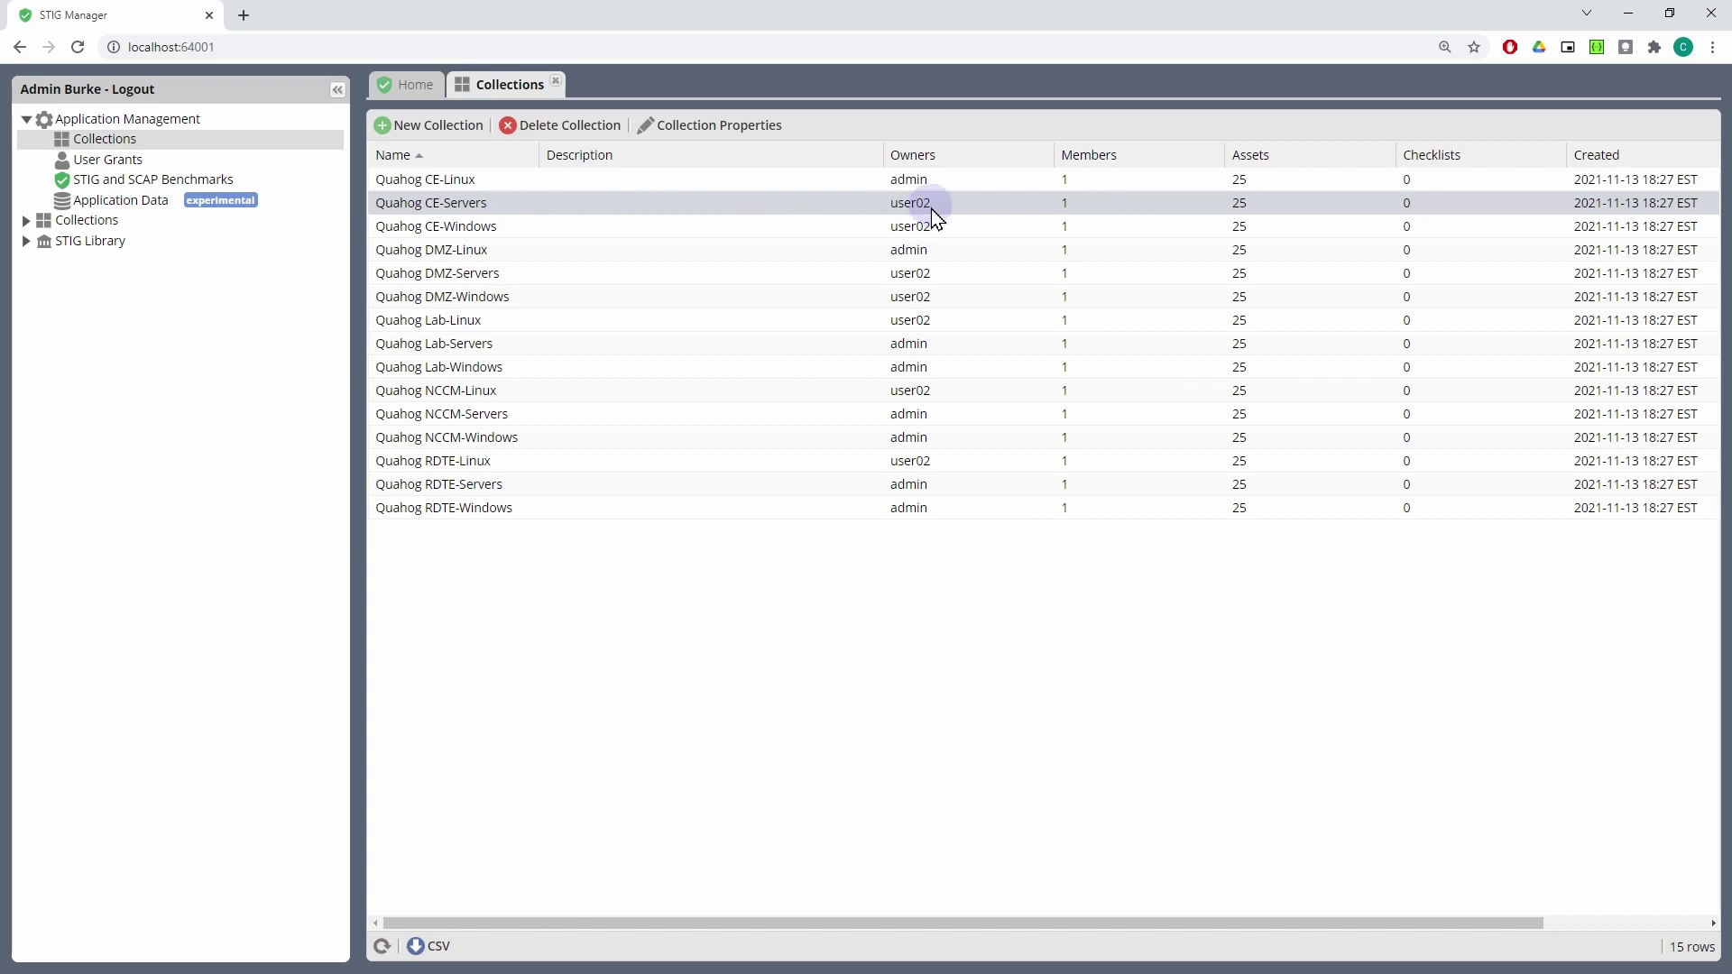
Add an Owner grant for admin to Quahog CE-Servers, joining user02 as owner
{"action": "left_click", "coordinate": [693, 130]}
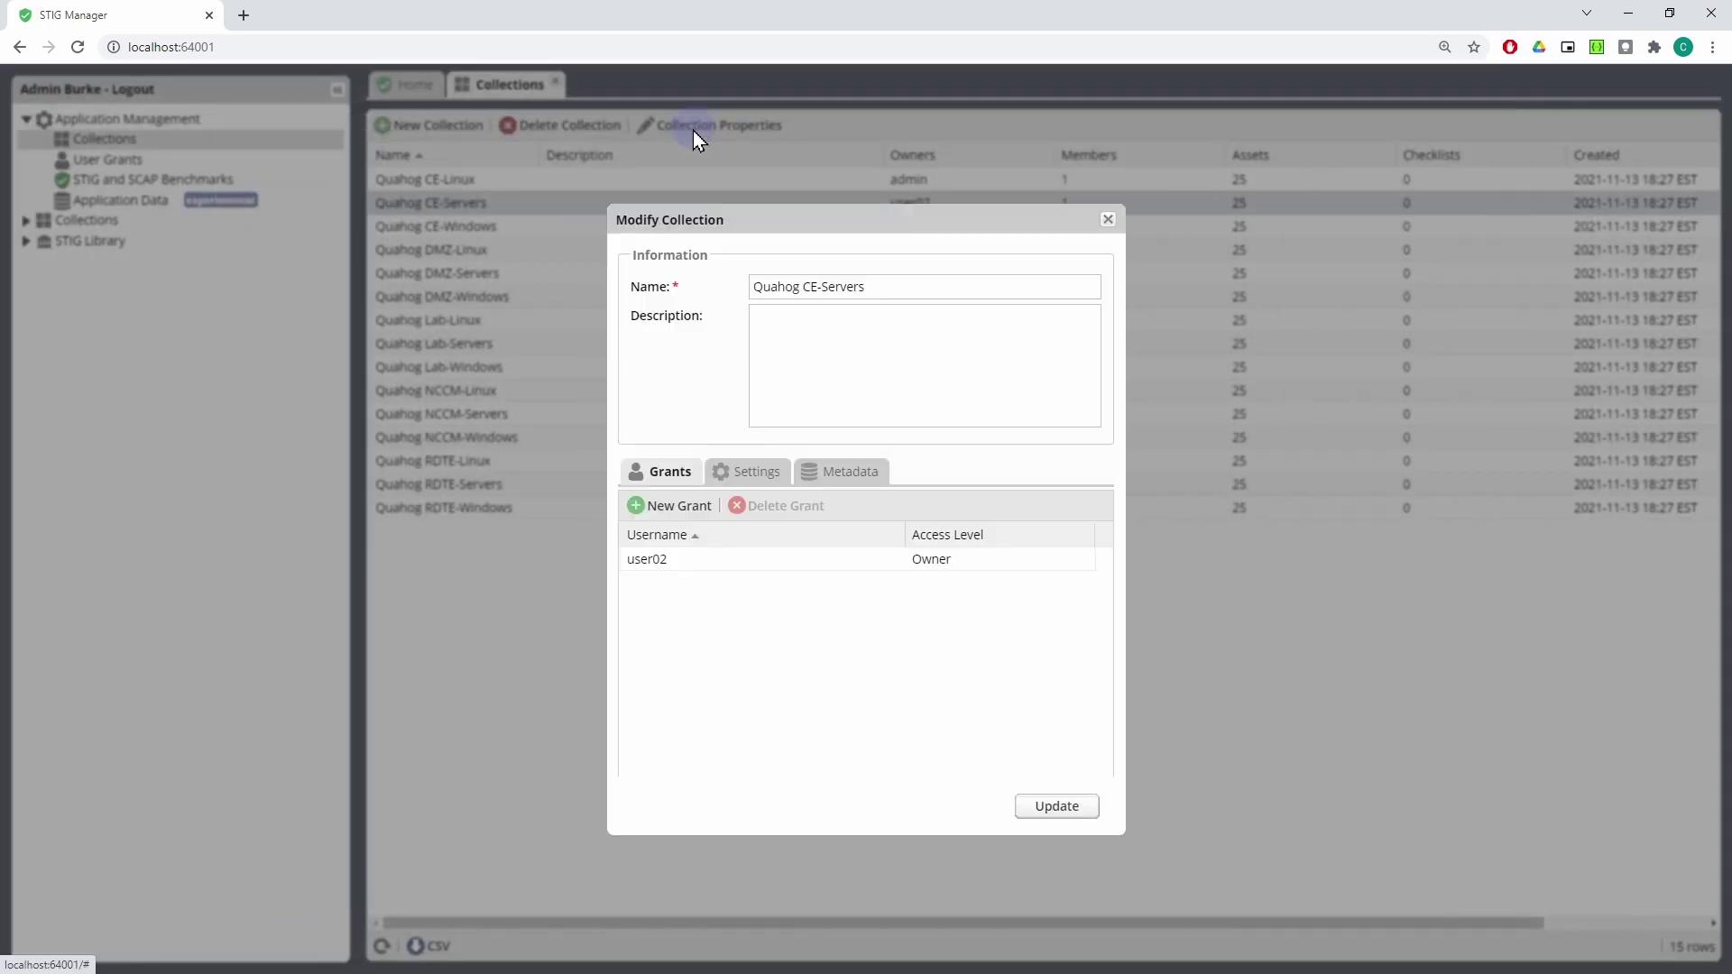
{"action": "left_click", "coordinate": [678, 506]}
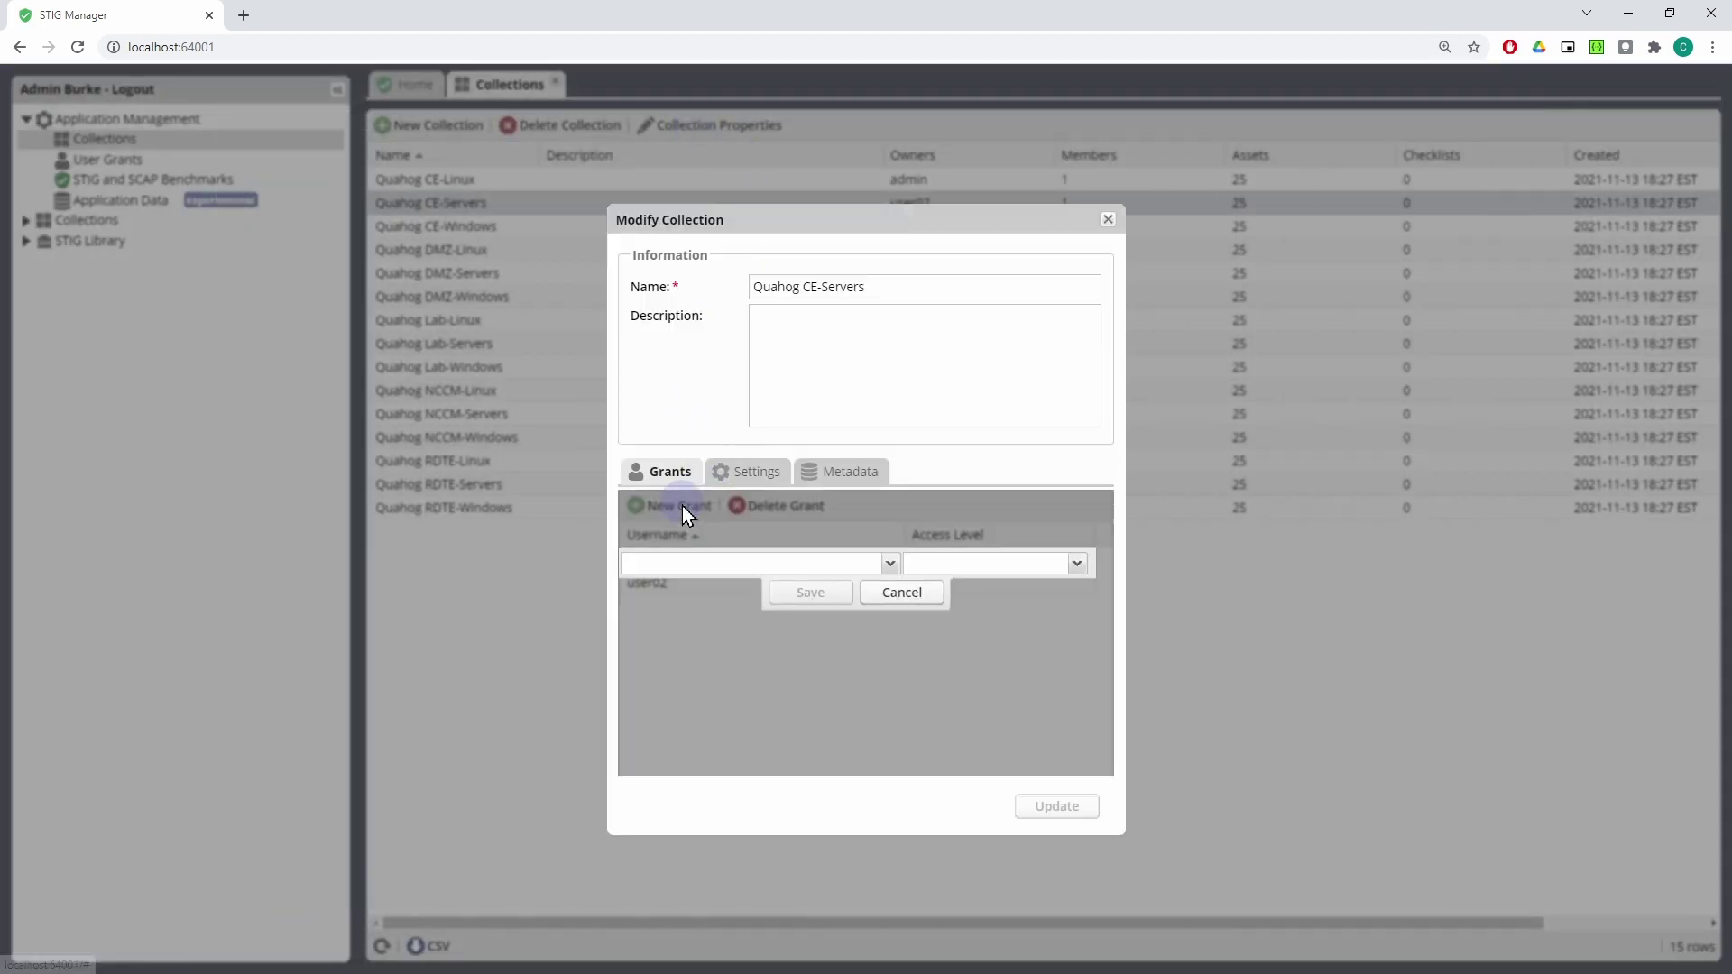
{"action": "left_click", "coordinate": [891, 563]}
{"action": "left_click", "coordinate": [731, 588]}
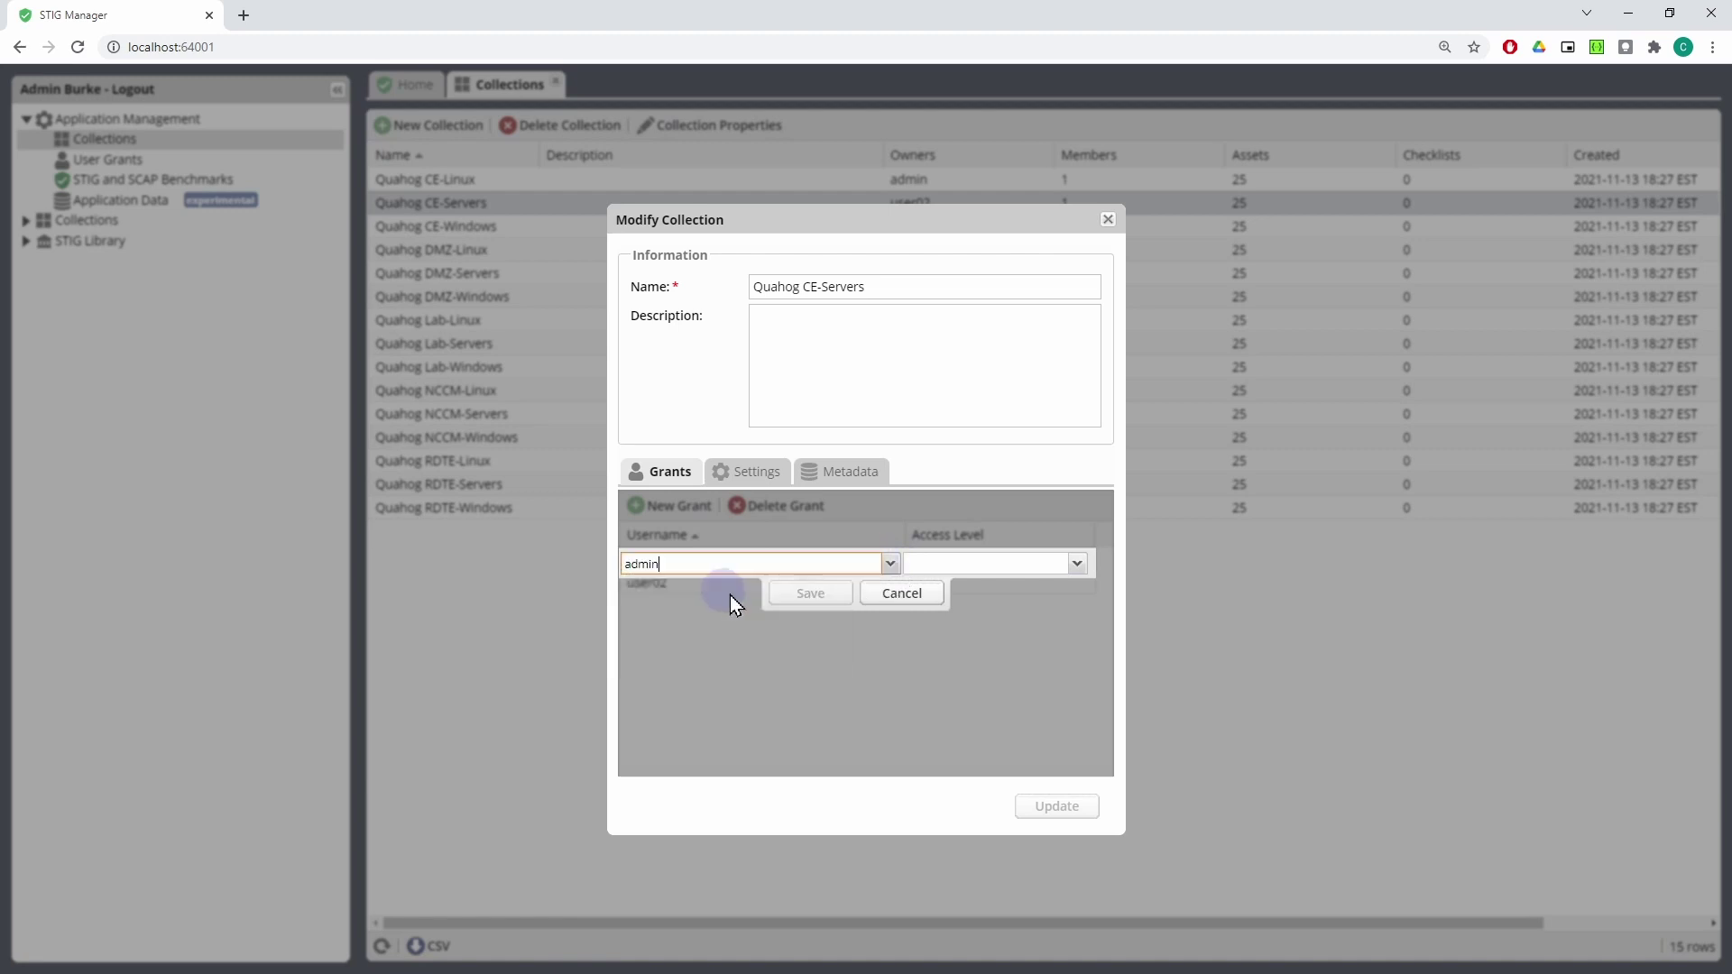
{"action": "left_click", "coordinate": [1078, 564]}
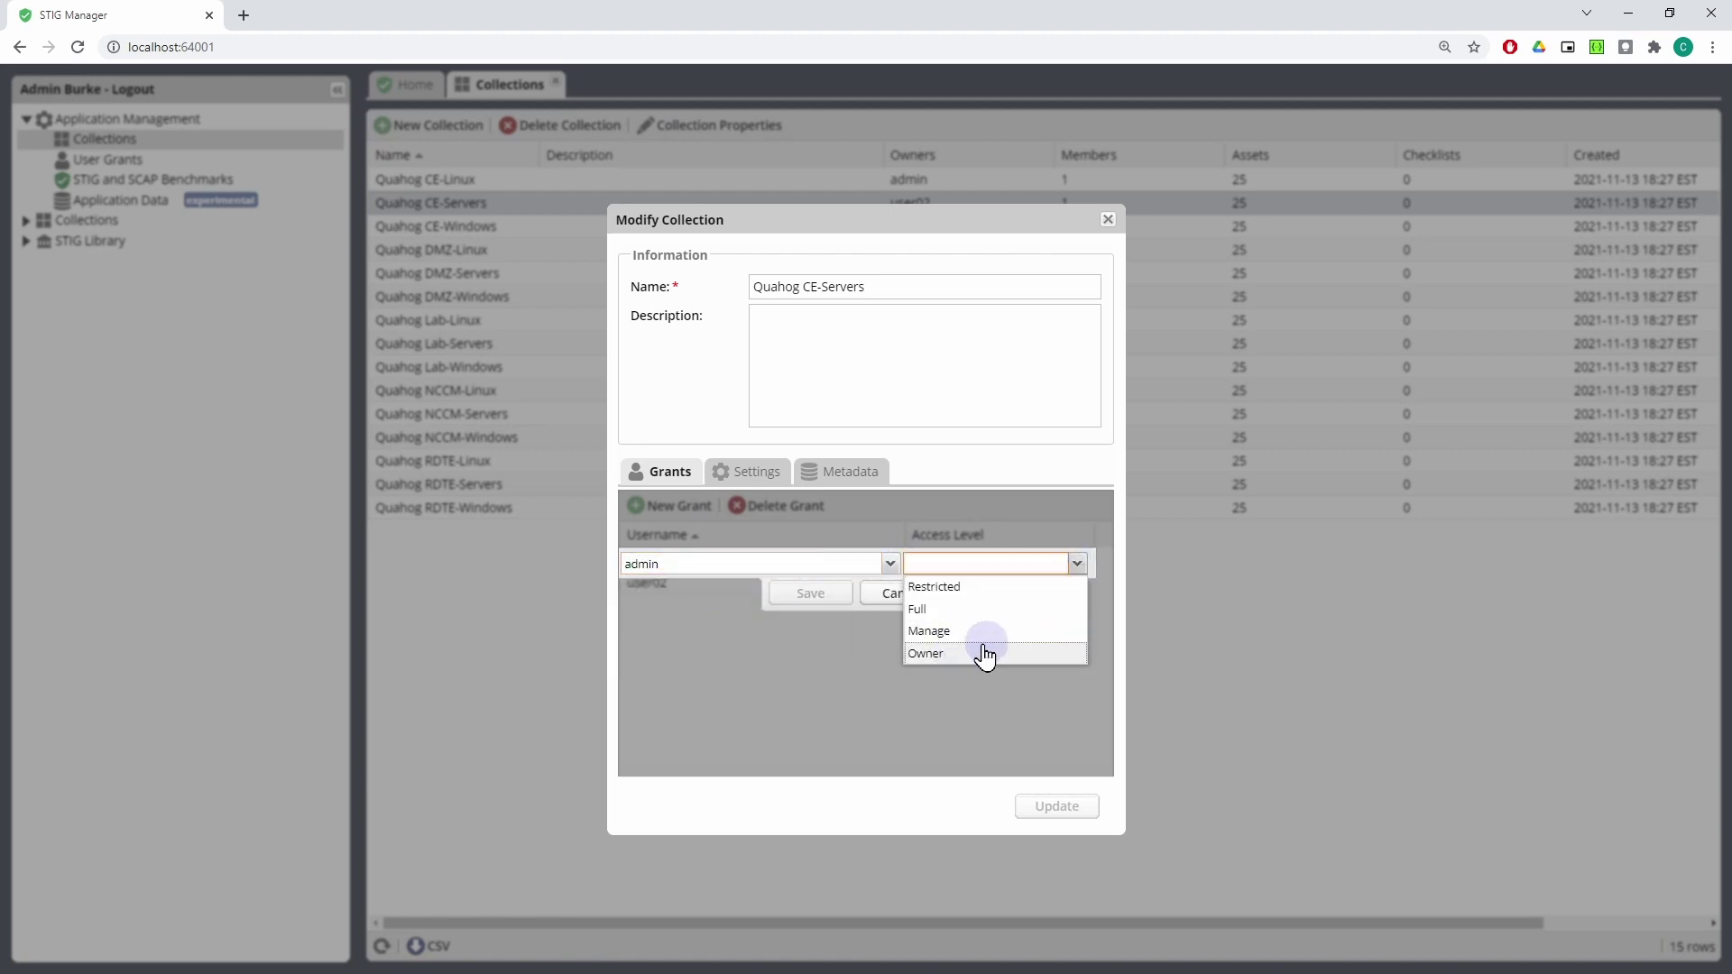
{"action": "left_click", "coordinate": [929, 653]}
{"action": "left_click", "coordinate": [816, 595]}
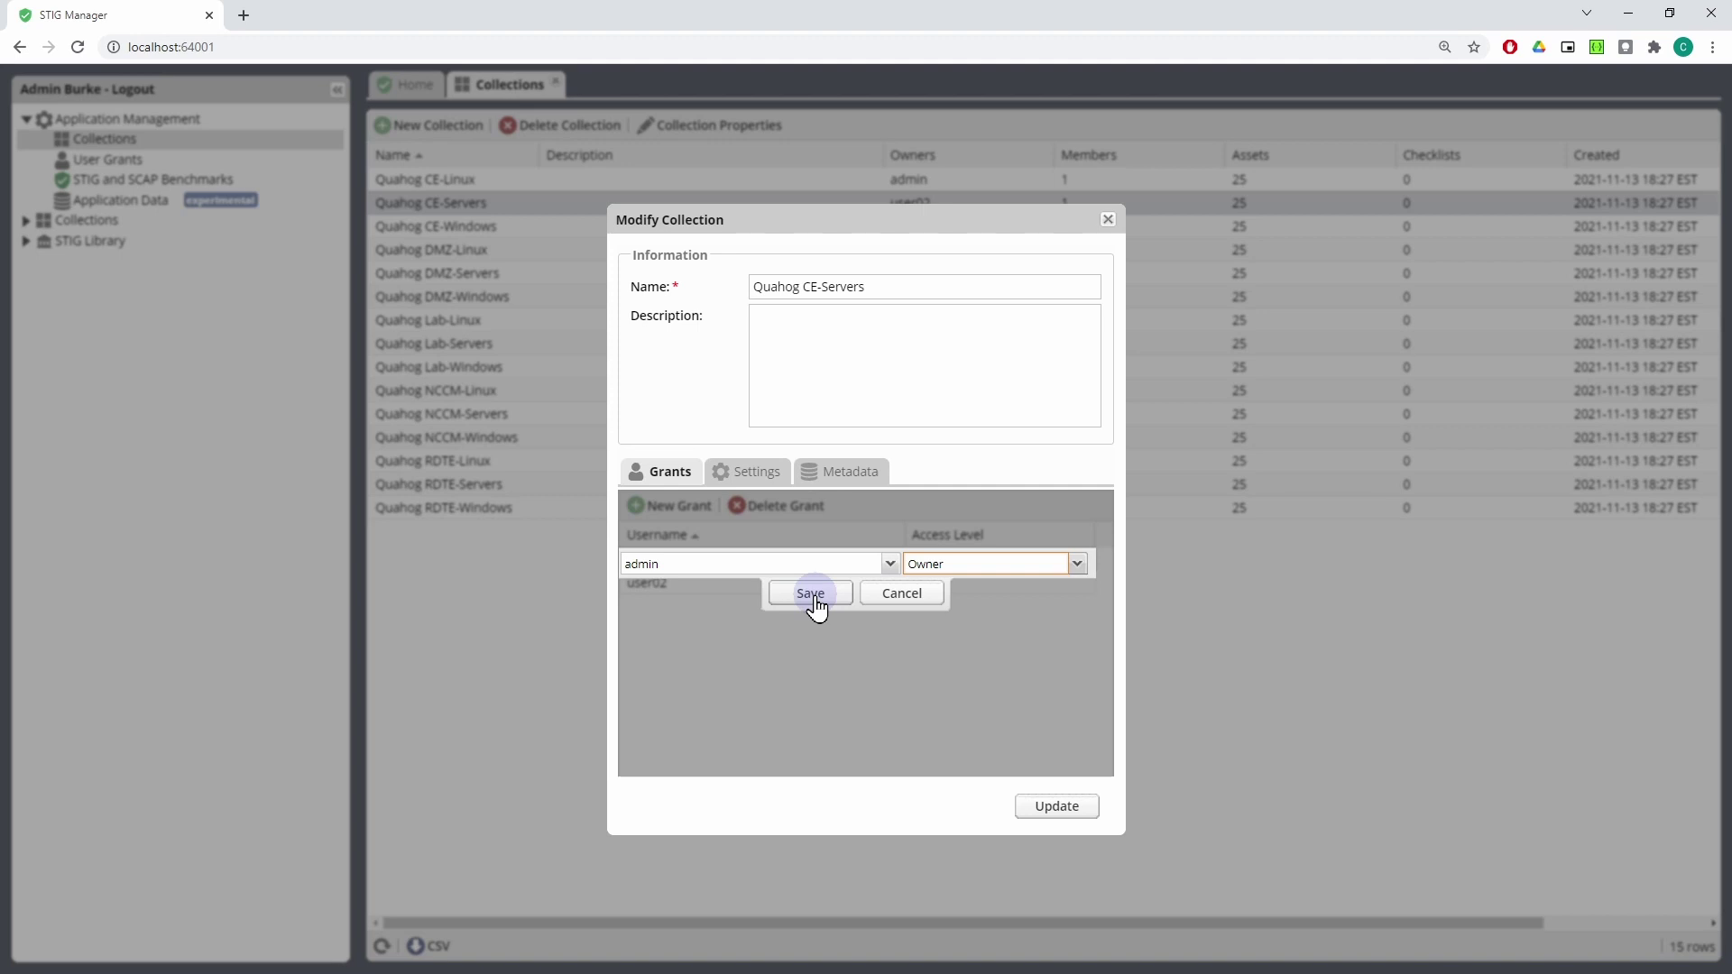
{"action": "left_click", "coordinate": [1056, 808]}
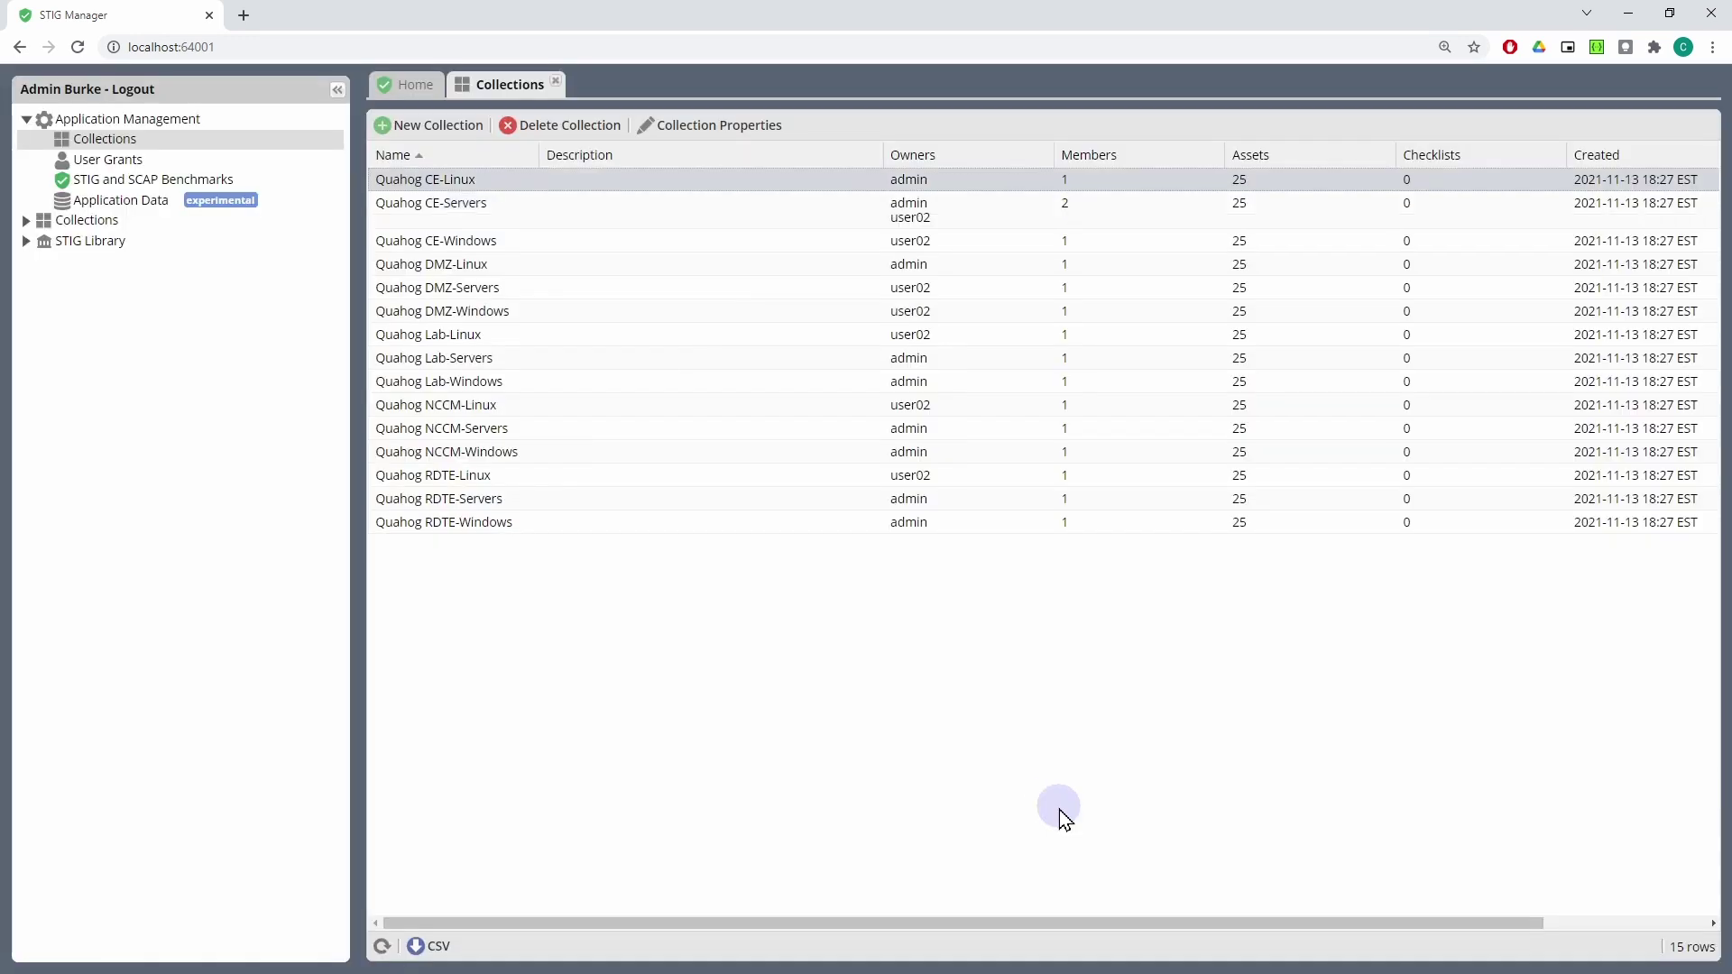
{"action": "left_click", "coordinate": [528, 213]}
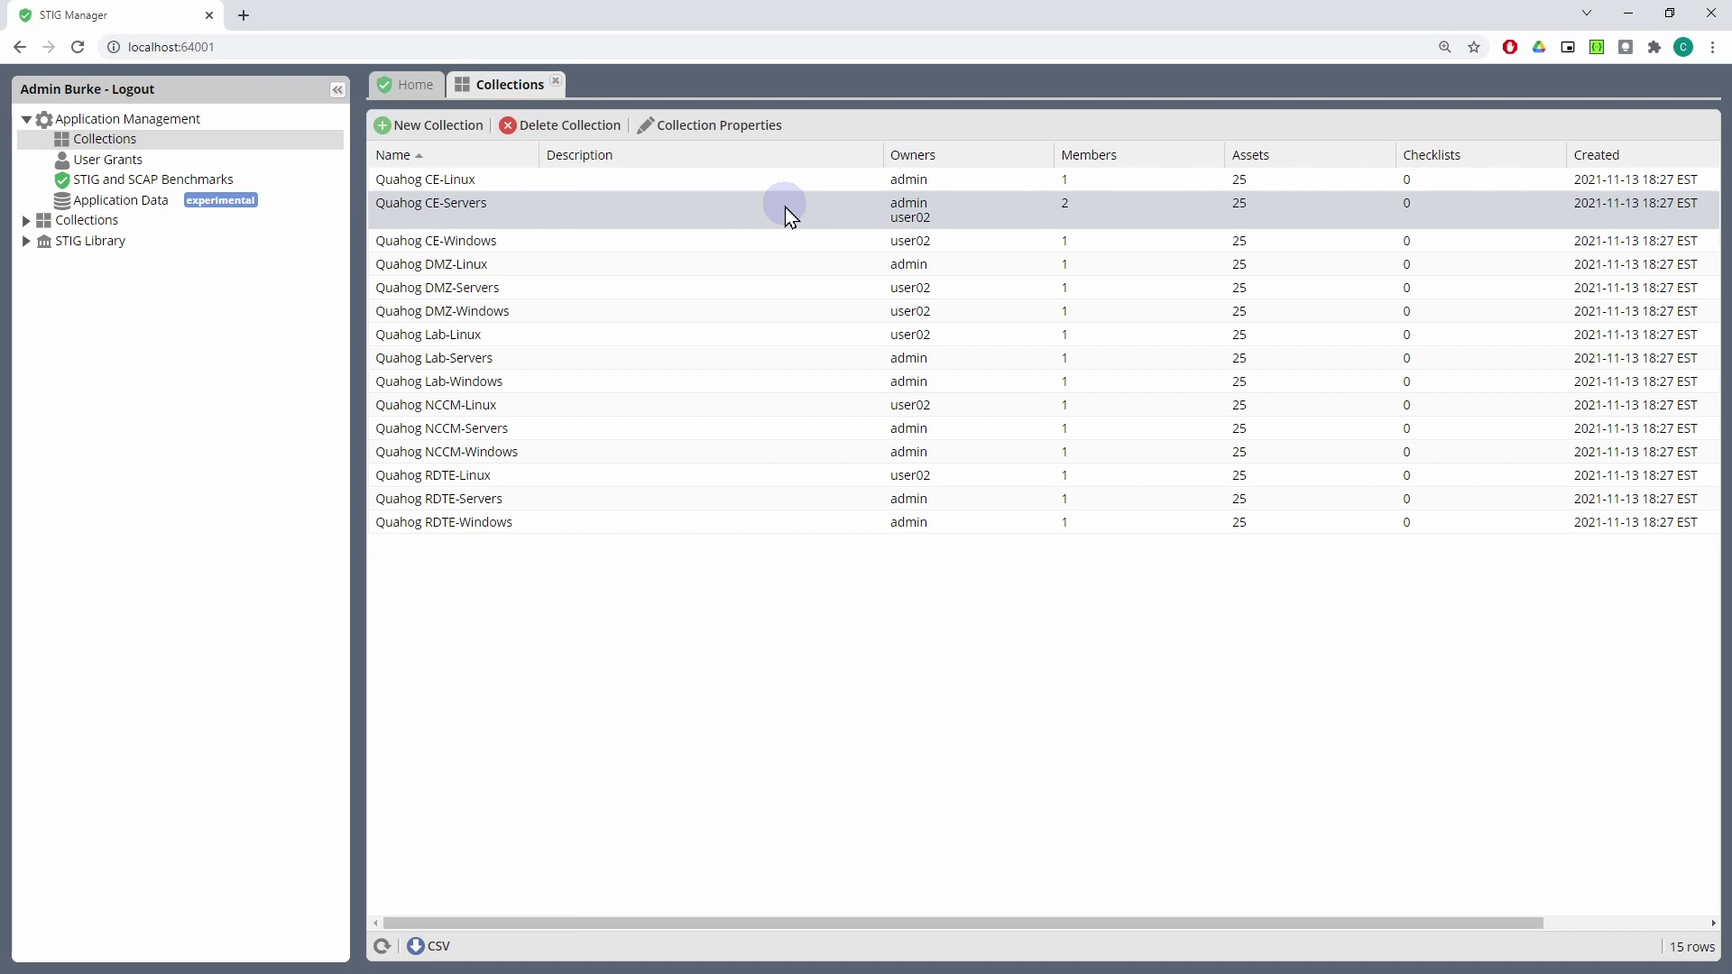
Review Quahog CE-Servers' settings, metadata and grants, then save it with admin and user02 as owners
{"action": "left_click", "coordinate": [708, 125]}
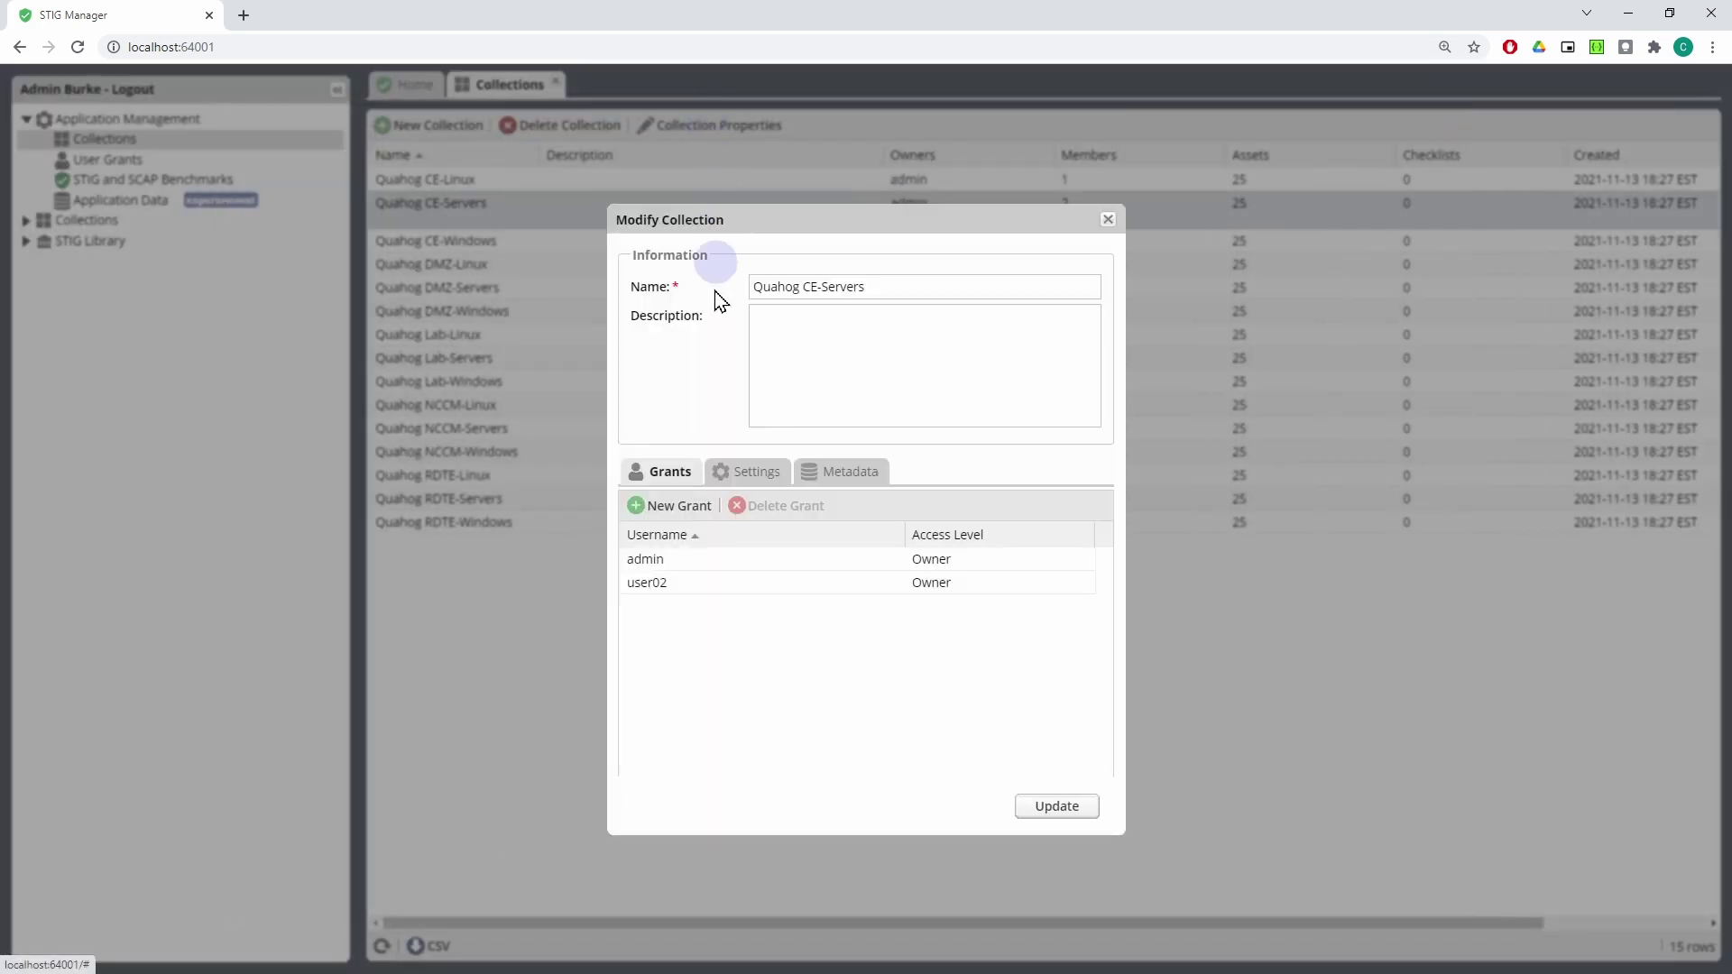
{"action": "left_click", "coordinate": [754, 477]}
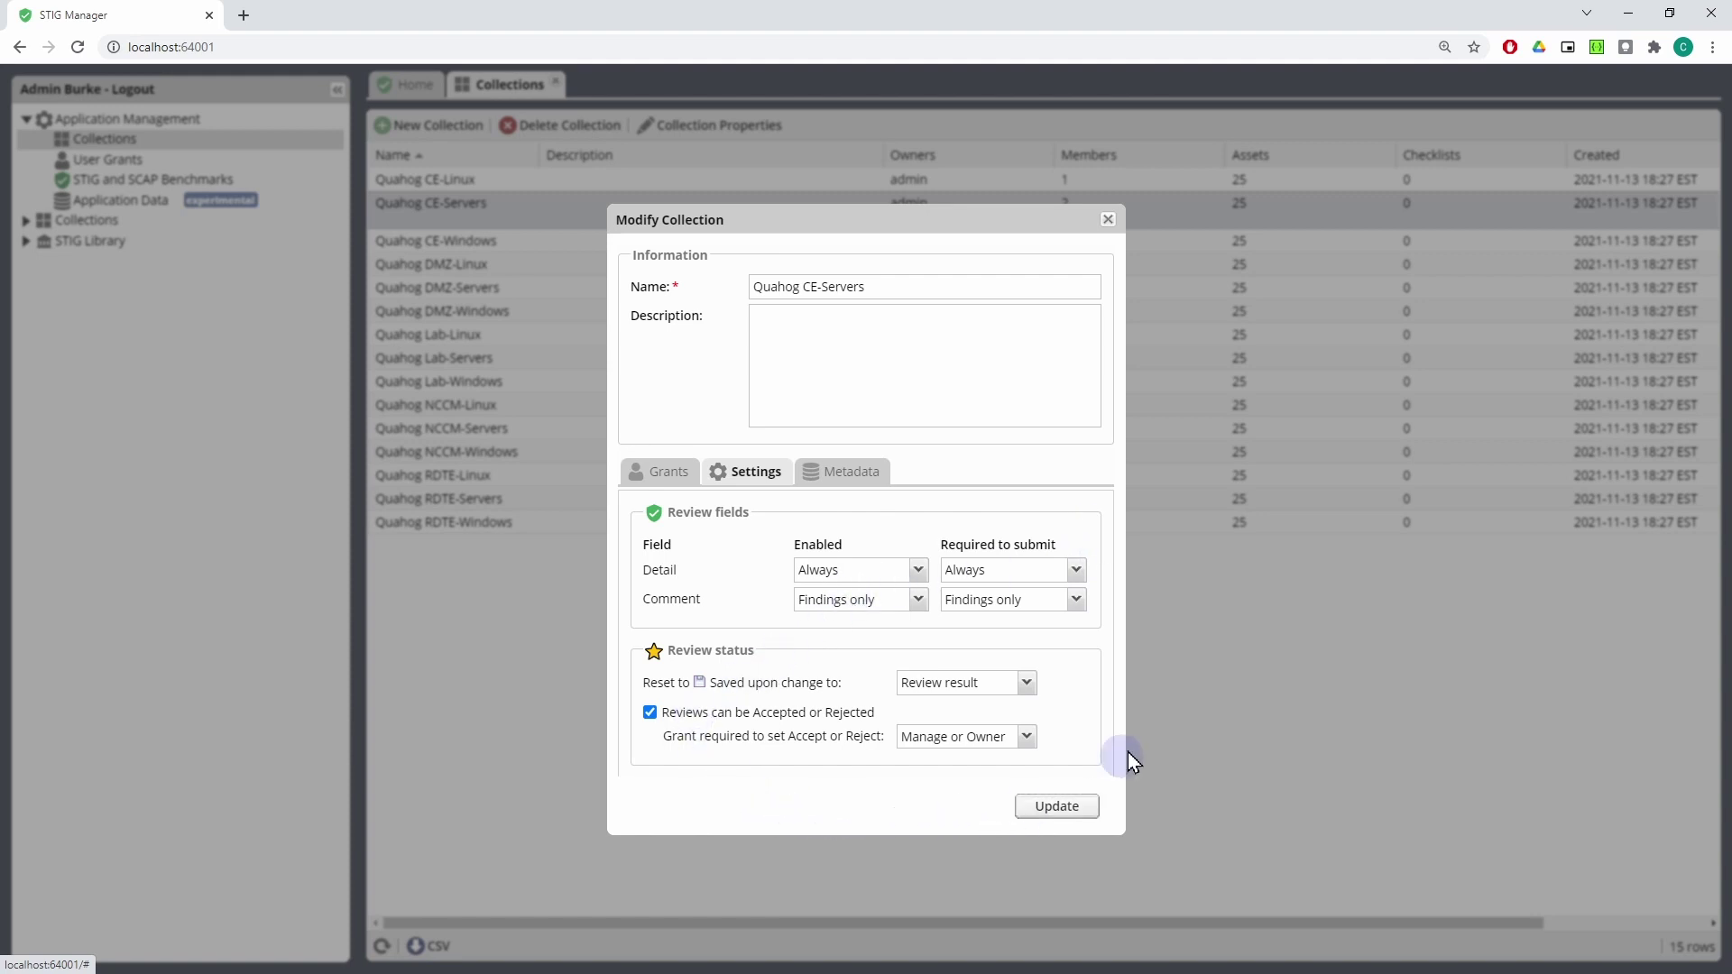
{"action": "left_click", "coordinate": [852, 473]}
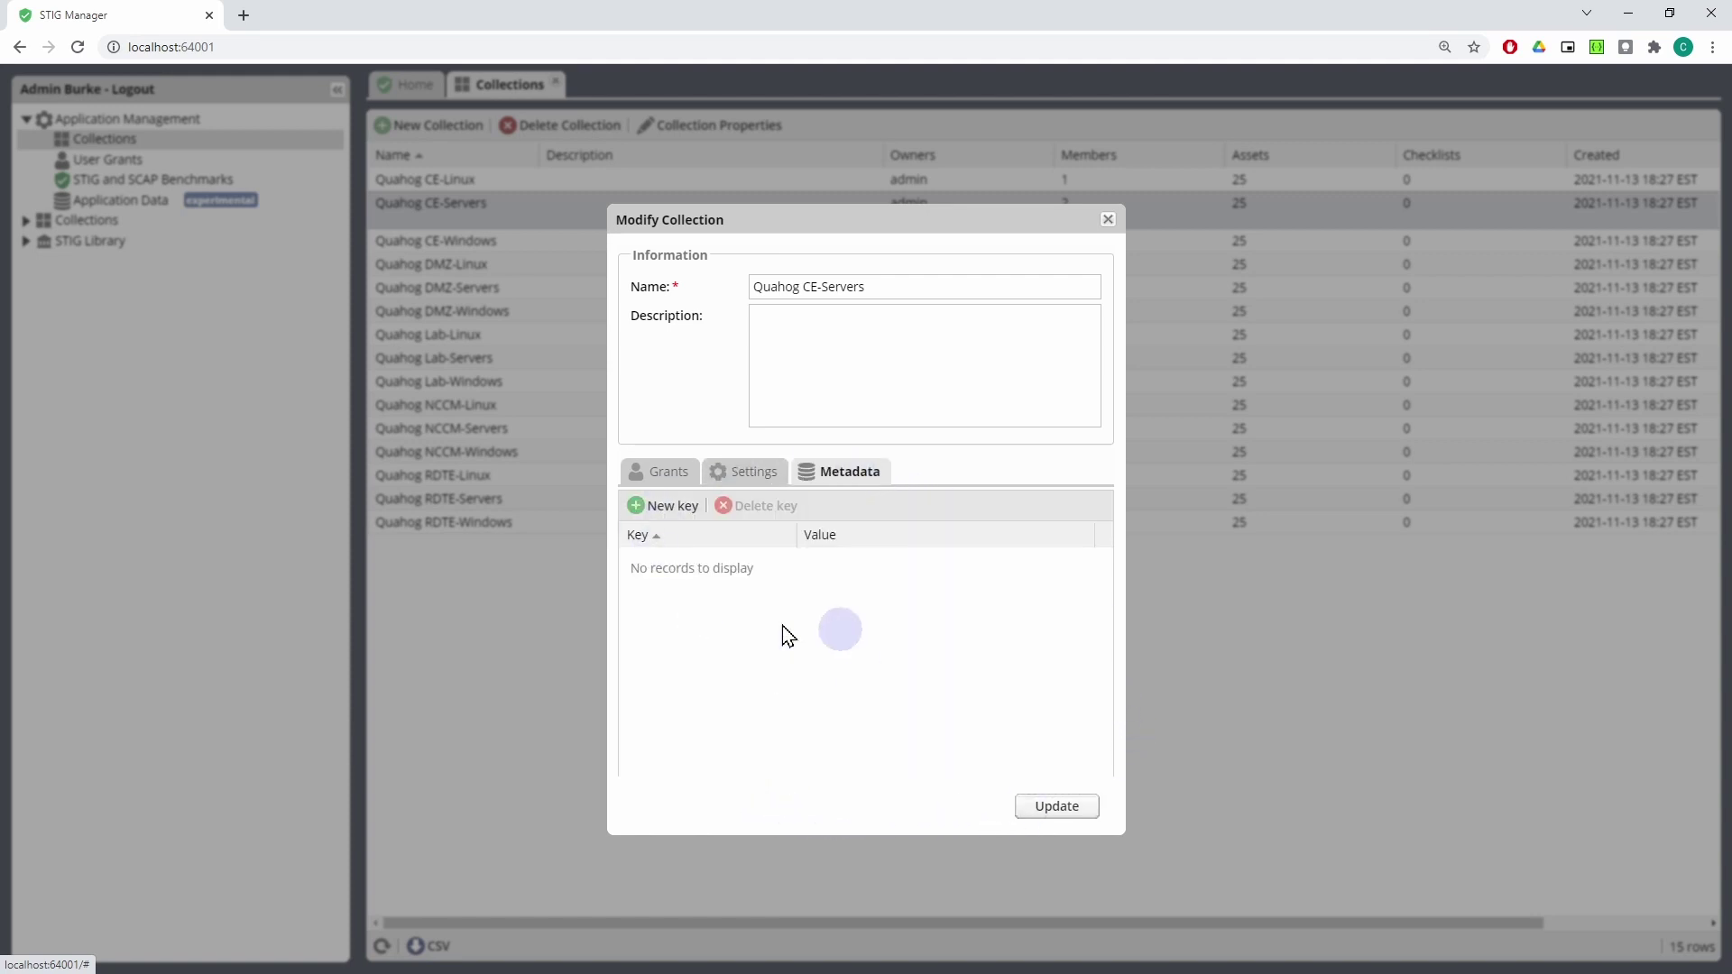
{"action": "left_click", "coordinate": [644, 478]}
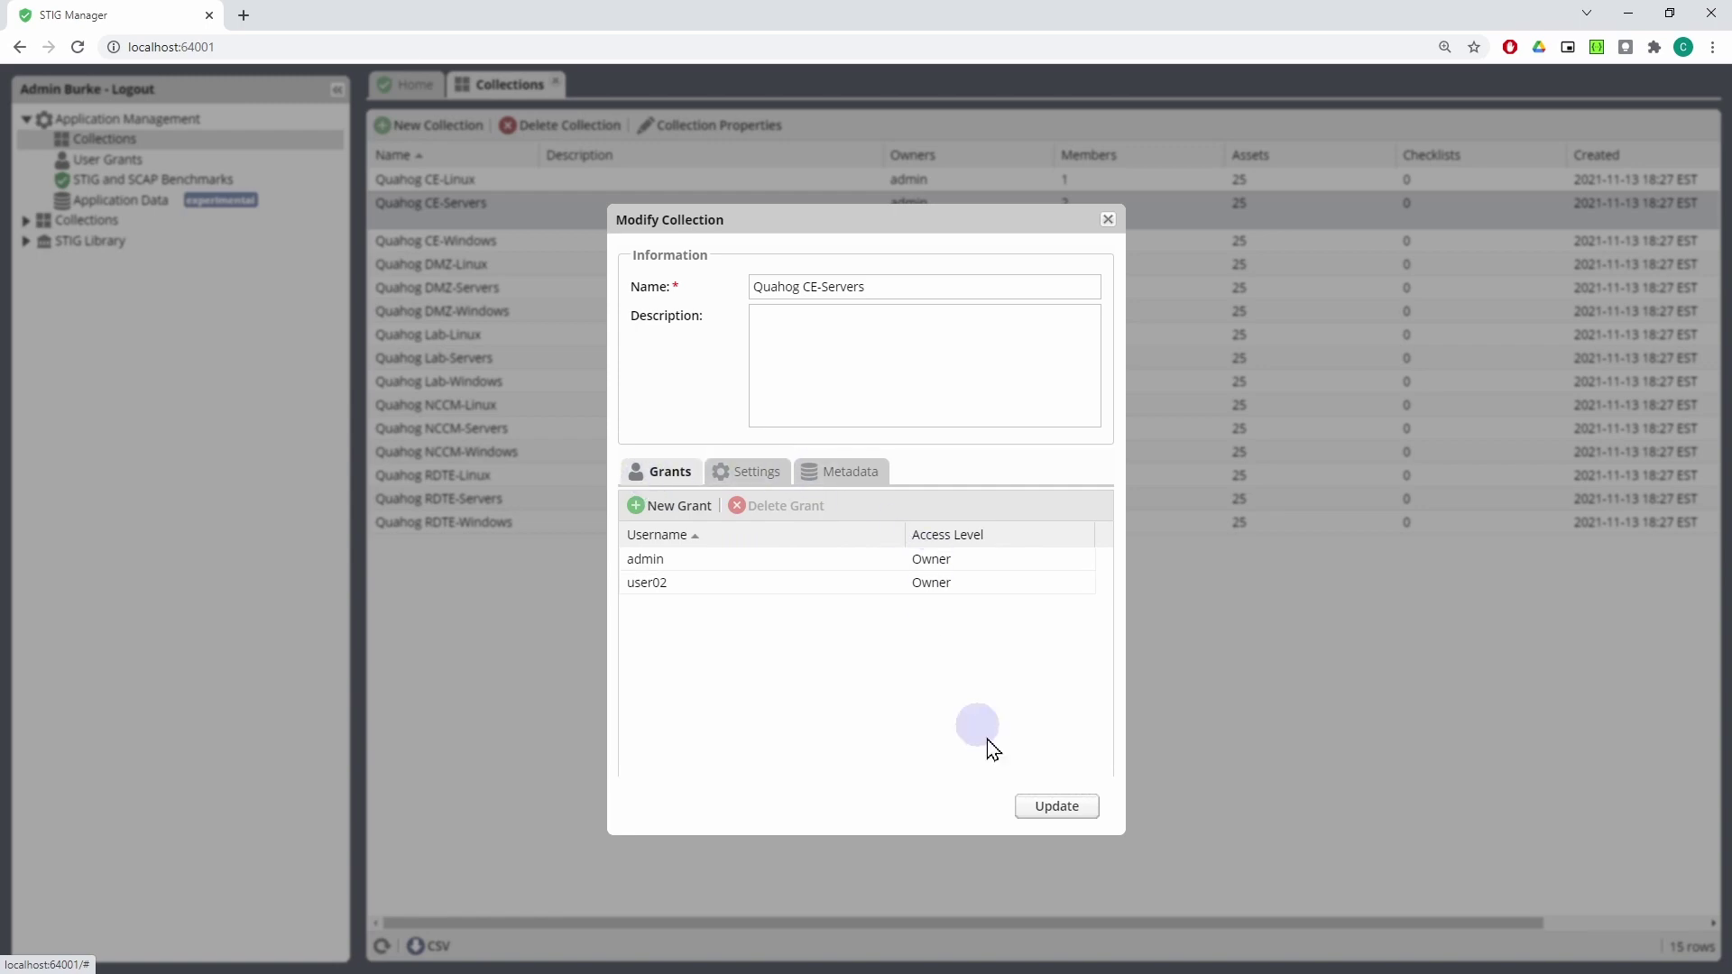
{"action": "left_click", "coordinate": [1057, 807]}
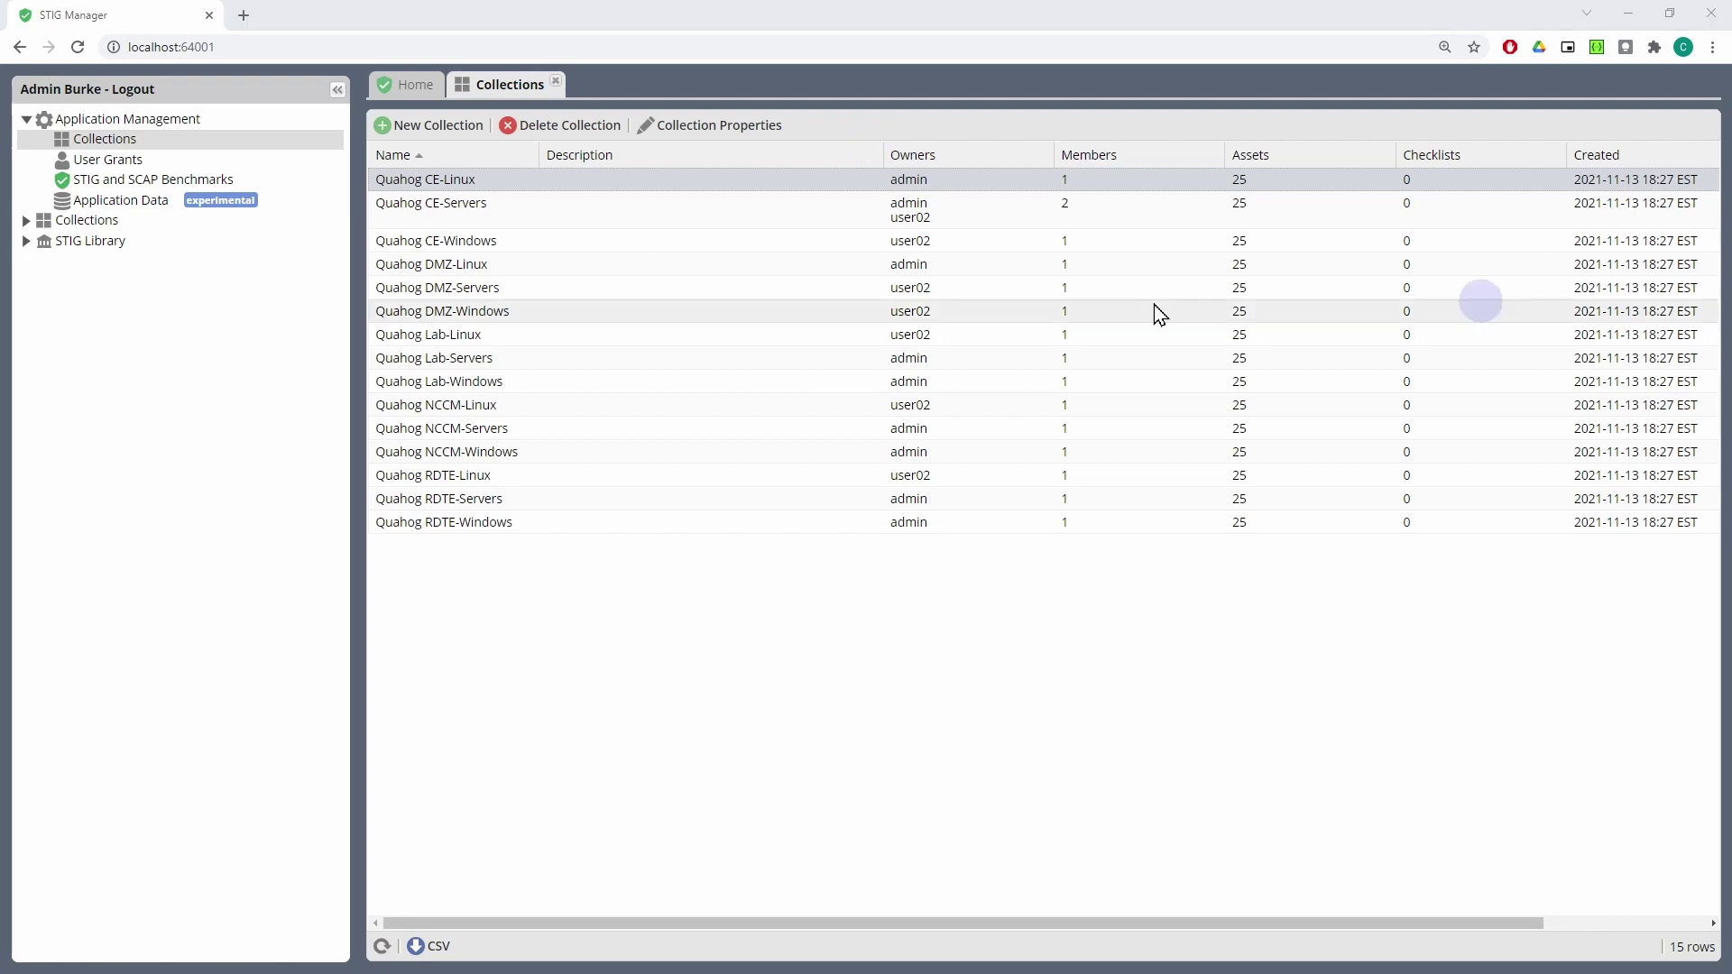
Switch from Collections to User Grants and open user03's grants, which list no collection grants
{"action": "left_click", "coordinate": [555, 81]}
{"action": "left_click", "coordinate": [195, 159]}
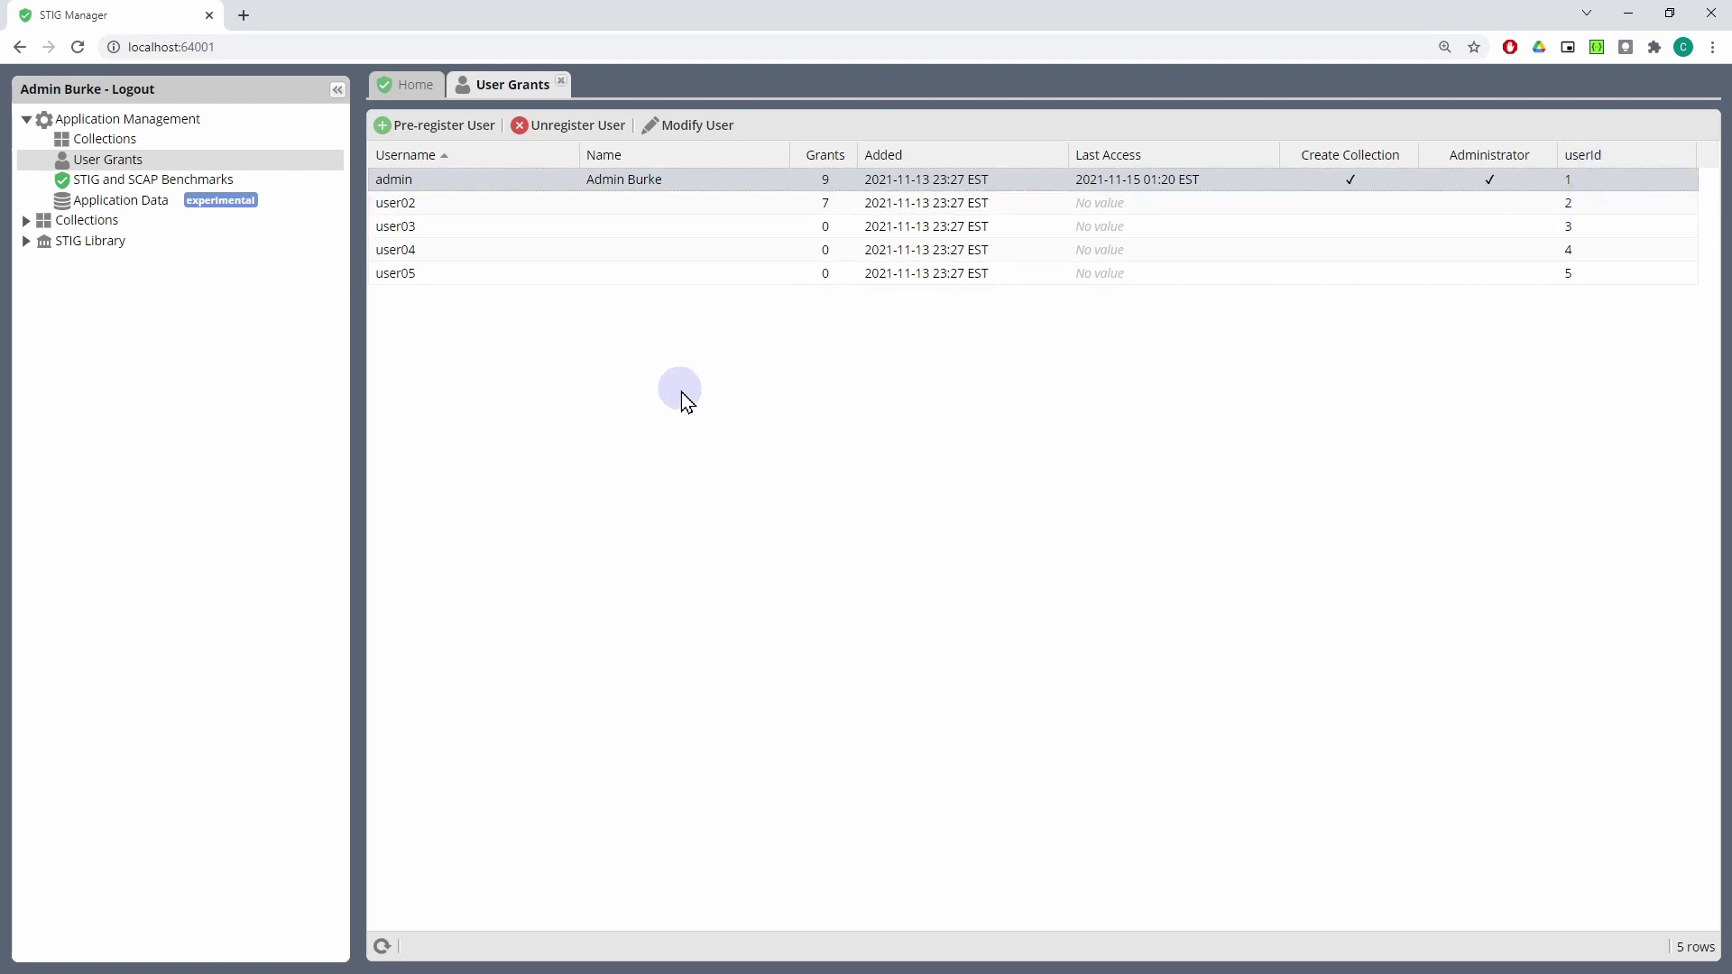
{"action": "left_click", "coordinate": [646, 232]}
{"action": "left_click", "coordinate": [702, 126]}
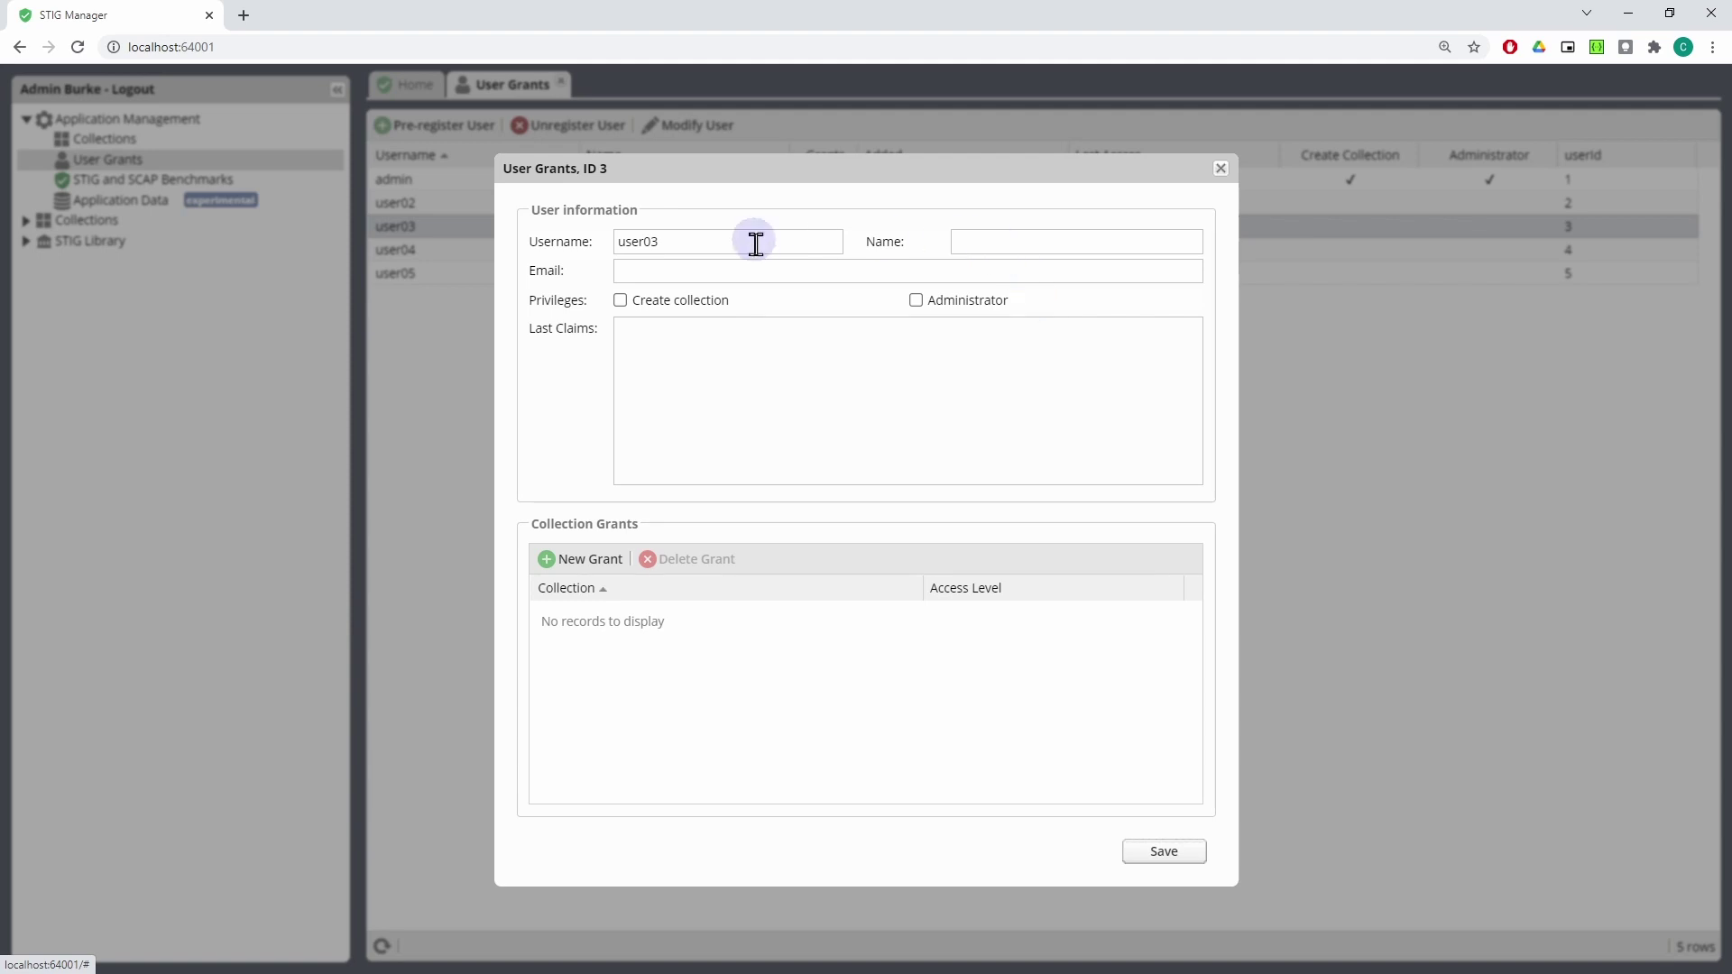
Close user03's grants without changes and begin pre-registering a new user
{"action": "left_click", "coordinate": [1164, 851]}
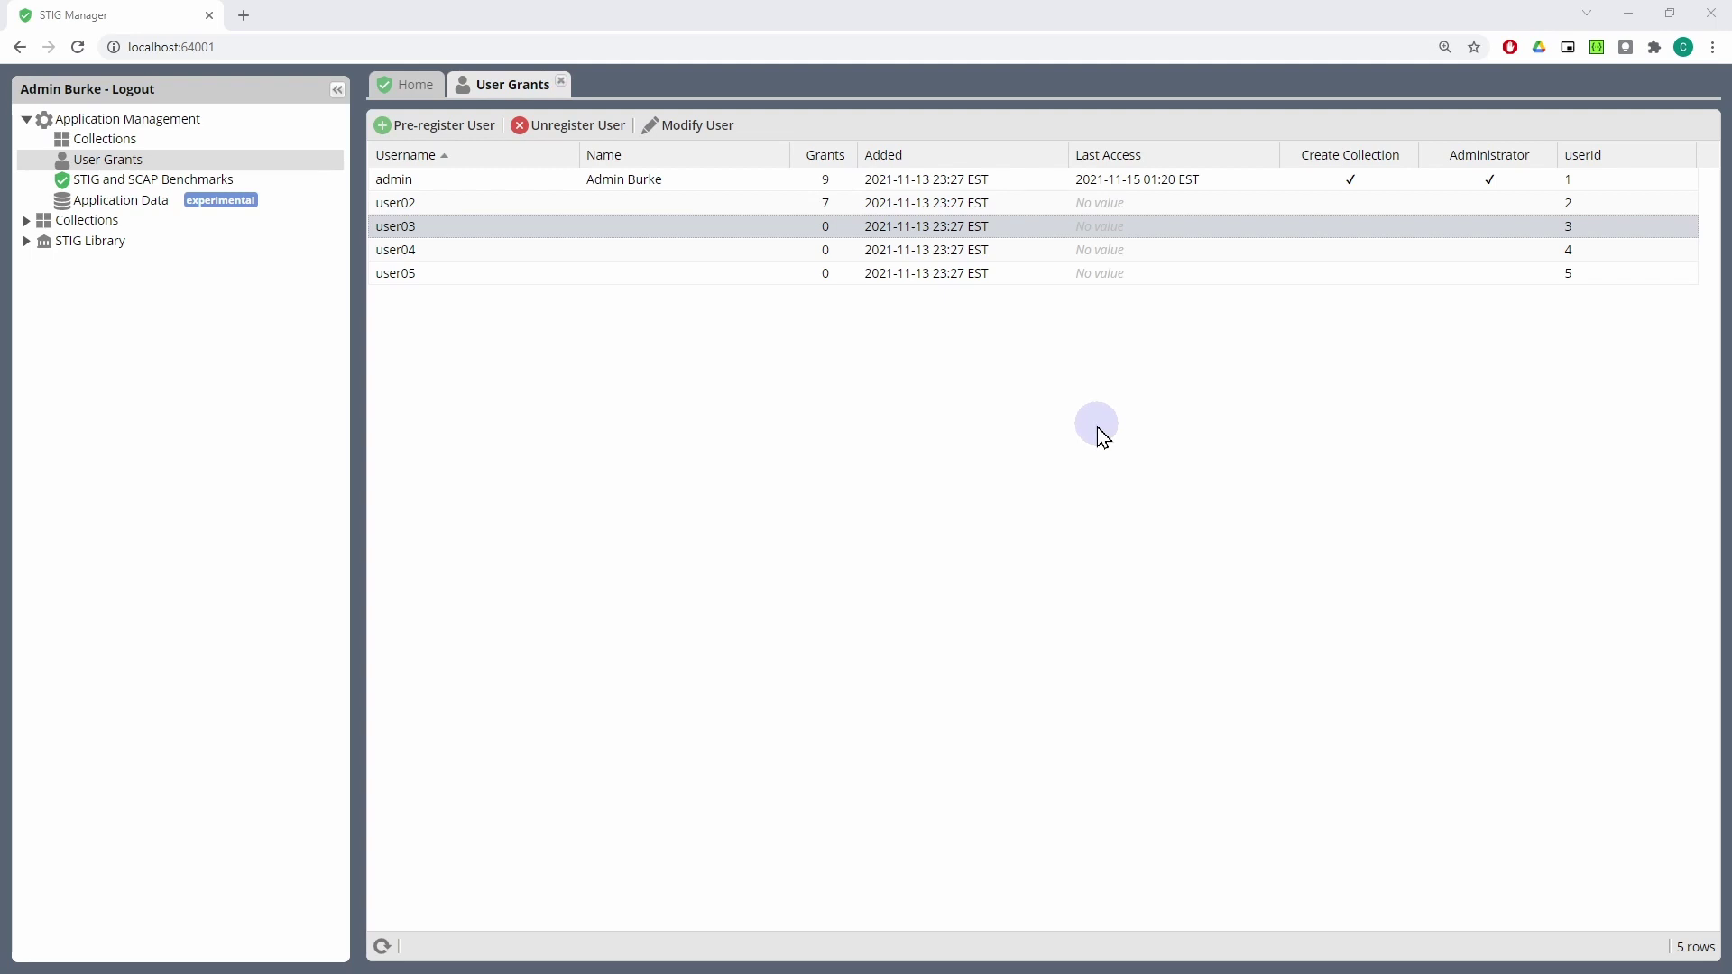
{"action": "left_click", "coordinate": [451, 127]}
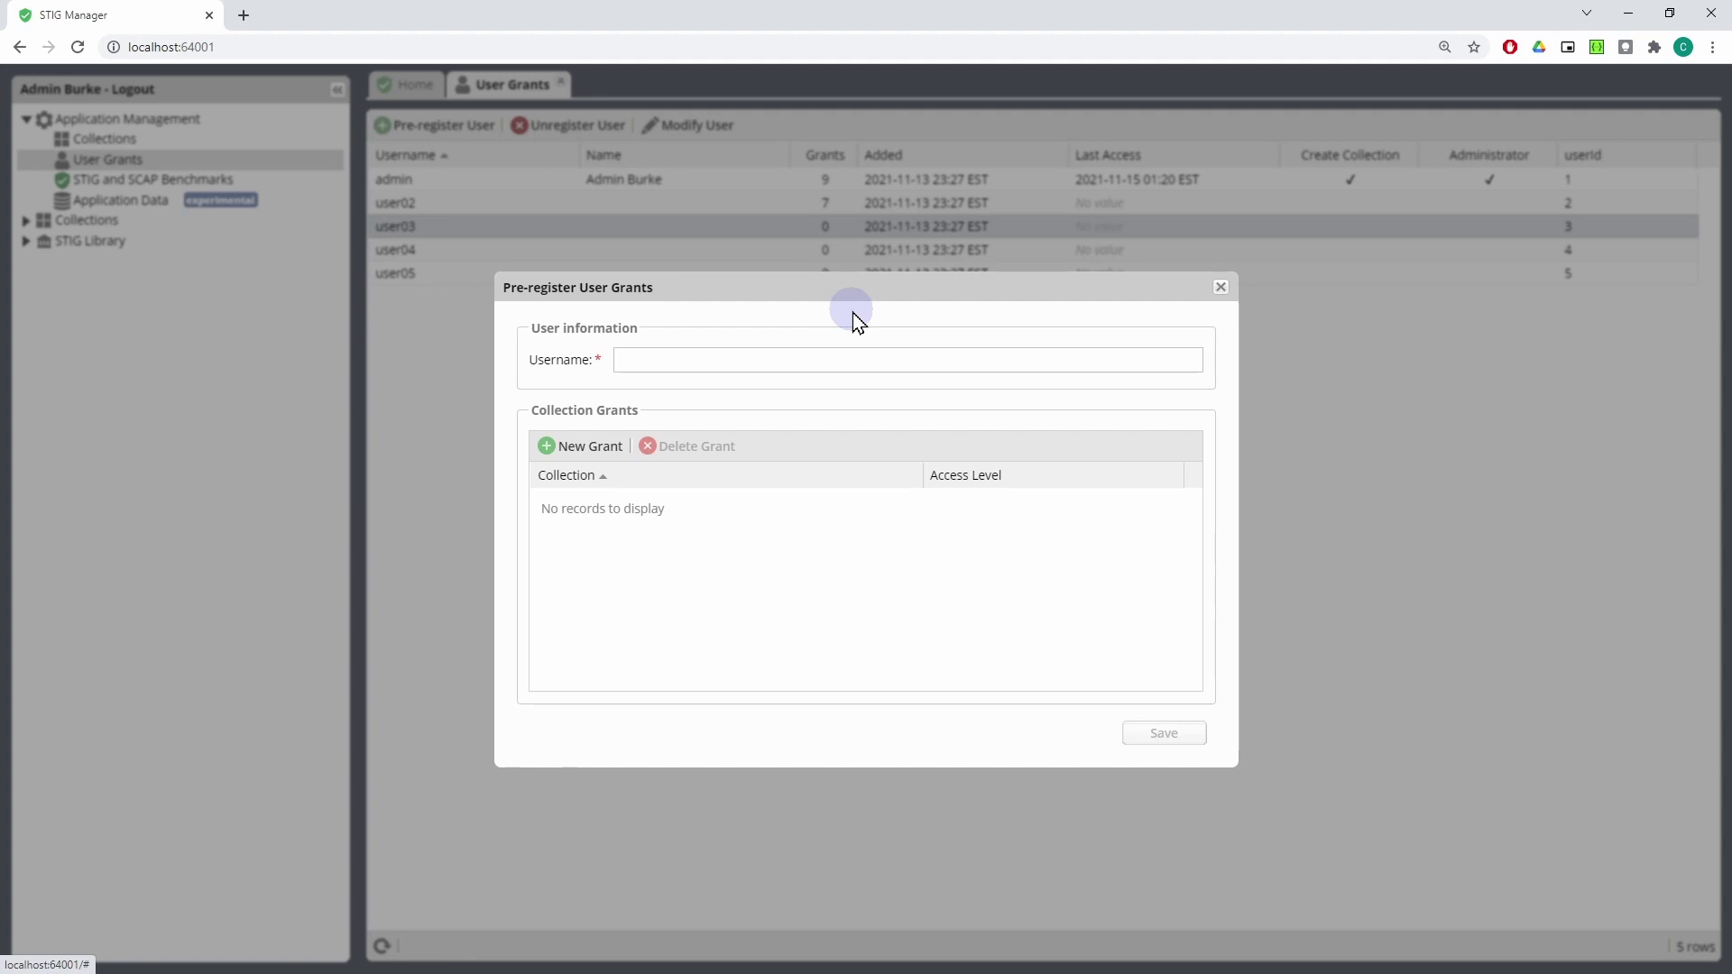
Pre-register username 'user555' with a Manage grant on Quahog CE-Windows and save
{"action": "left_click", "coordinate": [877, 361]}
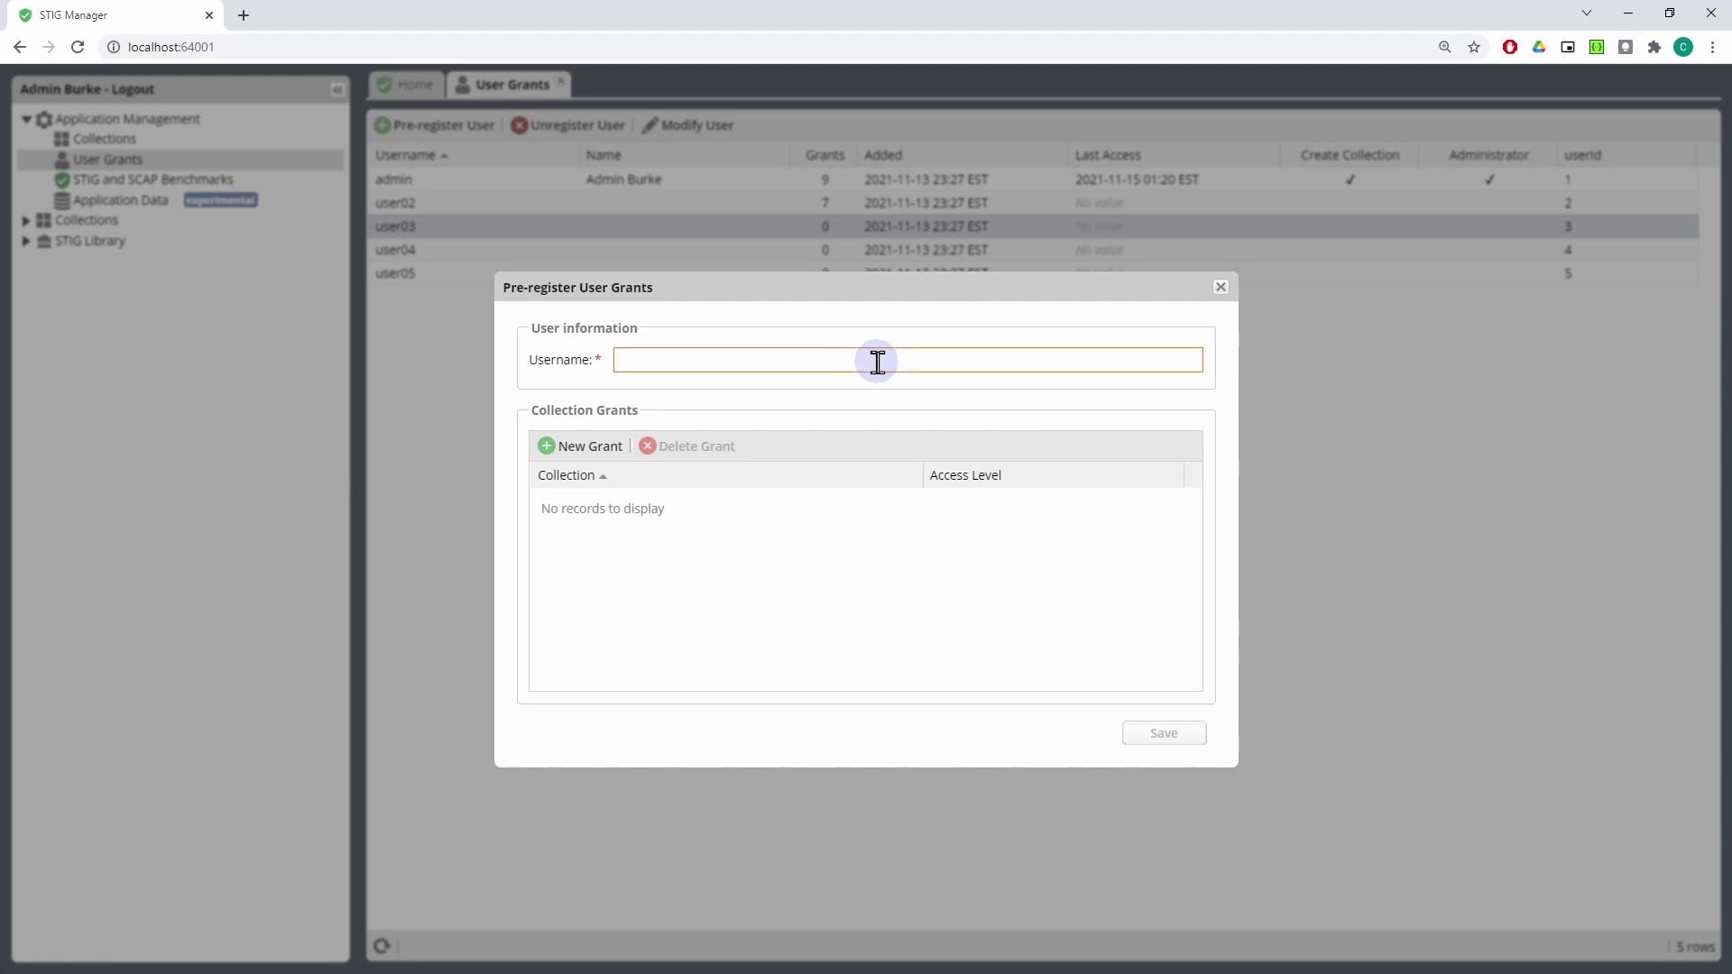
{"action": "type", "text": "user555"}
{"action": "left_click", "coordinate": [586, 446]}
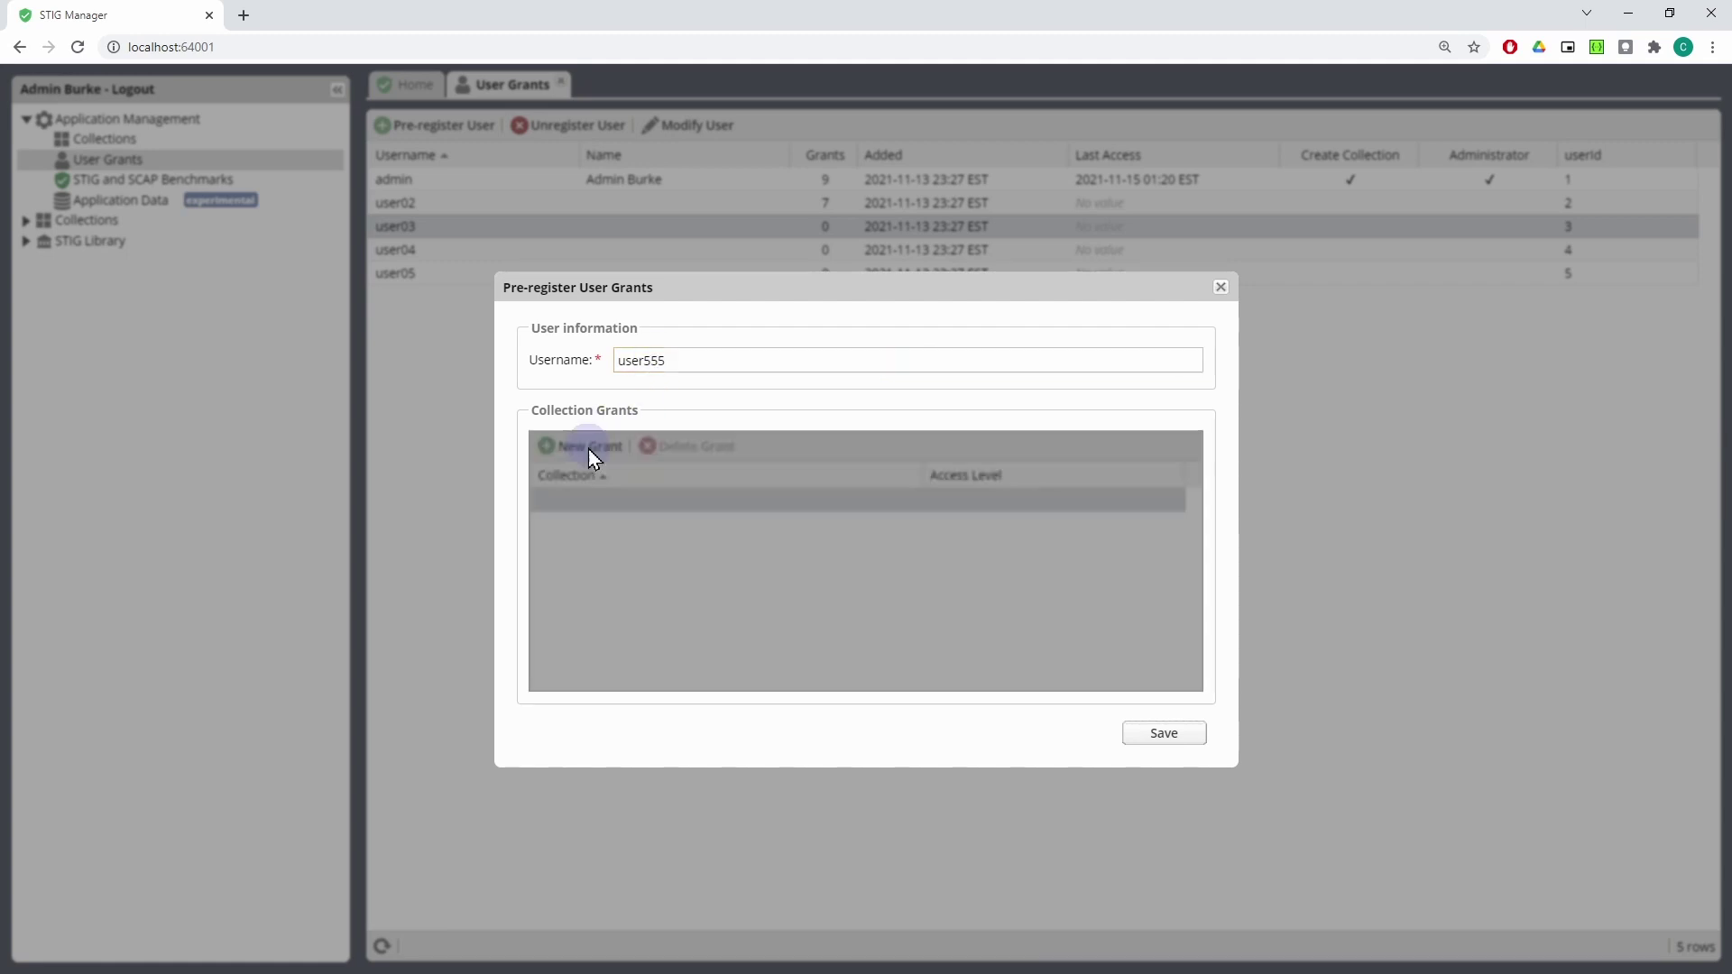
{"action": "left_click", "coordinate": [900, 505]}
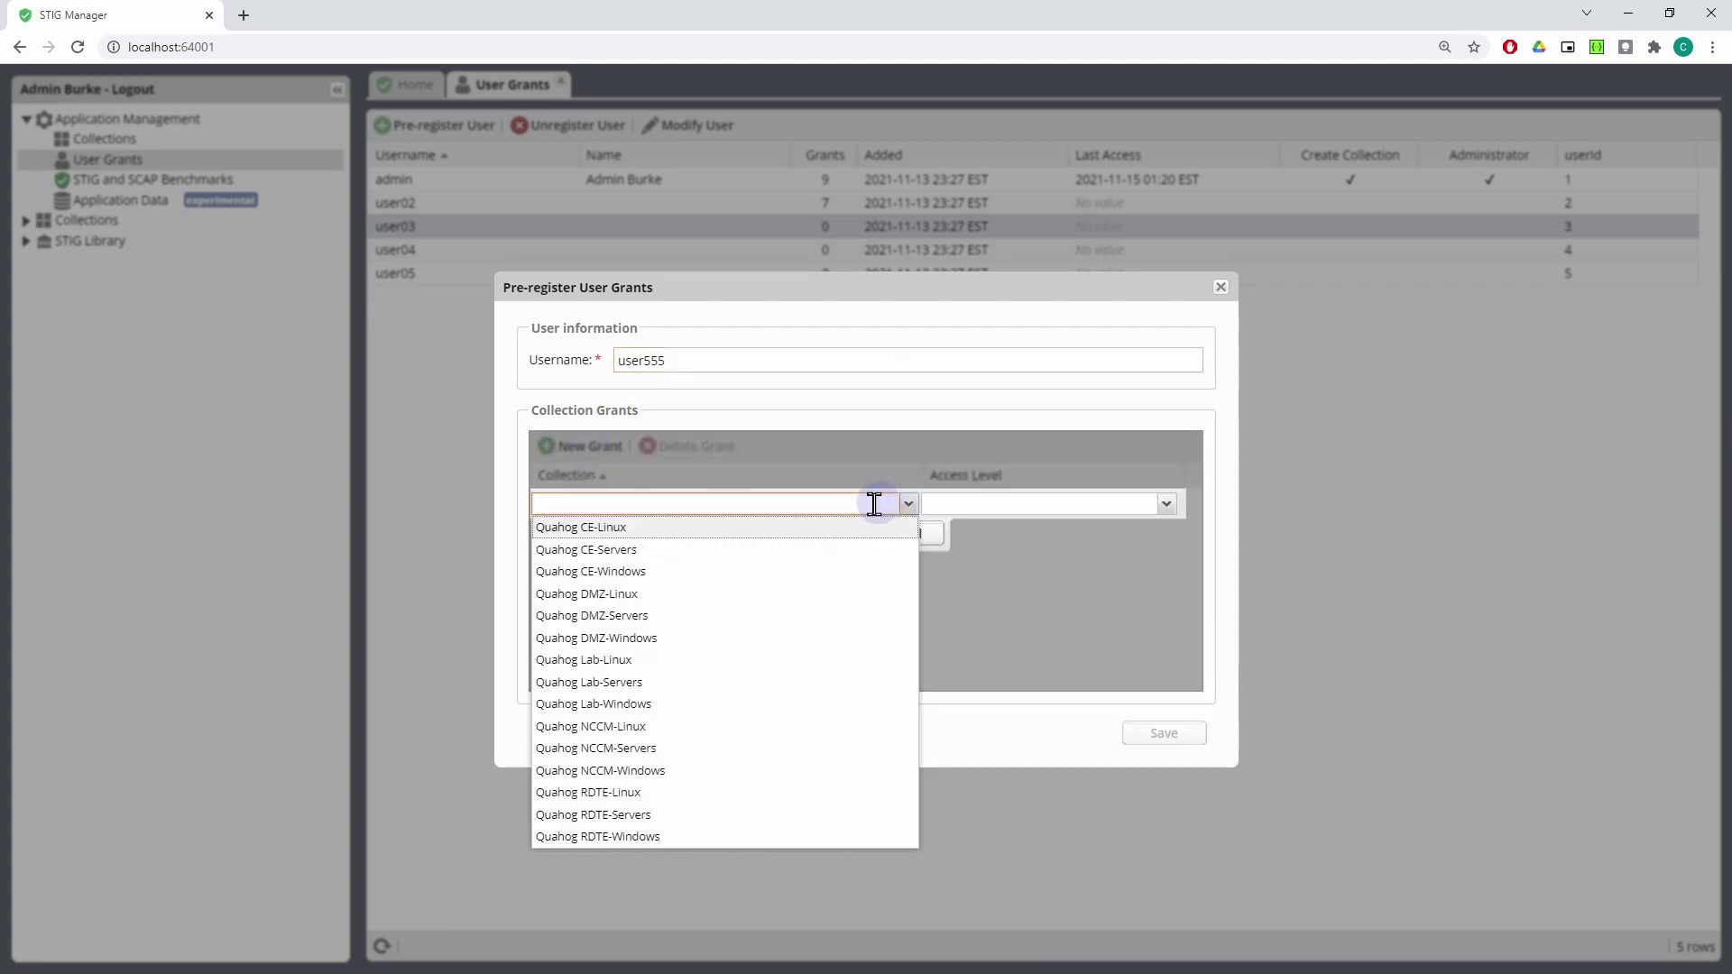
{"action": "left_click", "coordinate": [641, 574]}
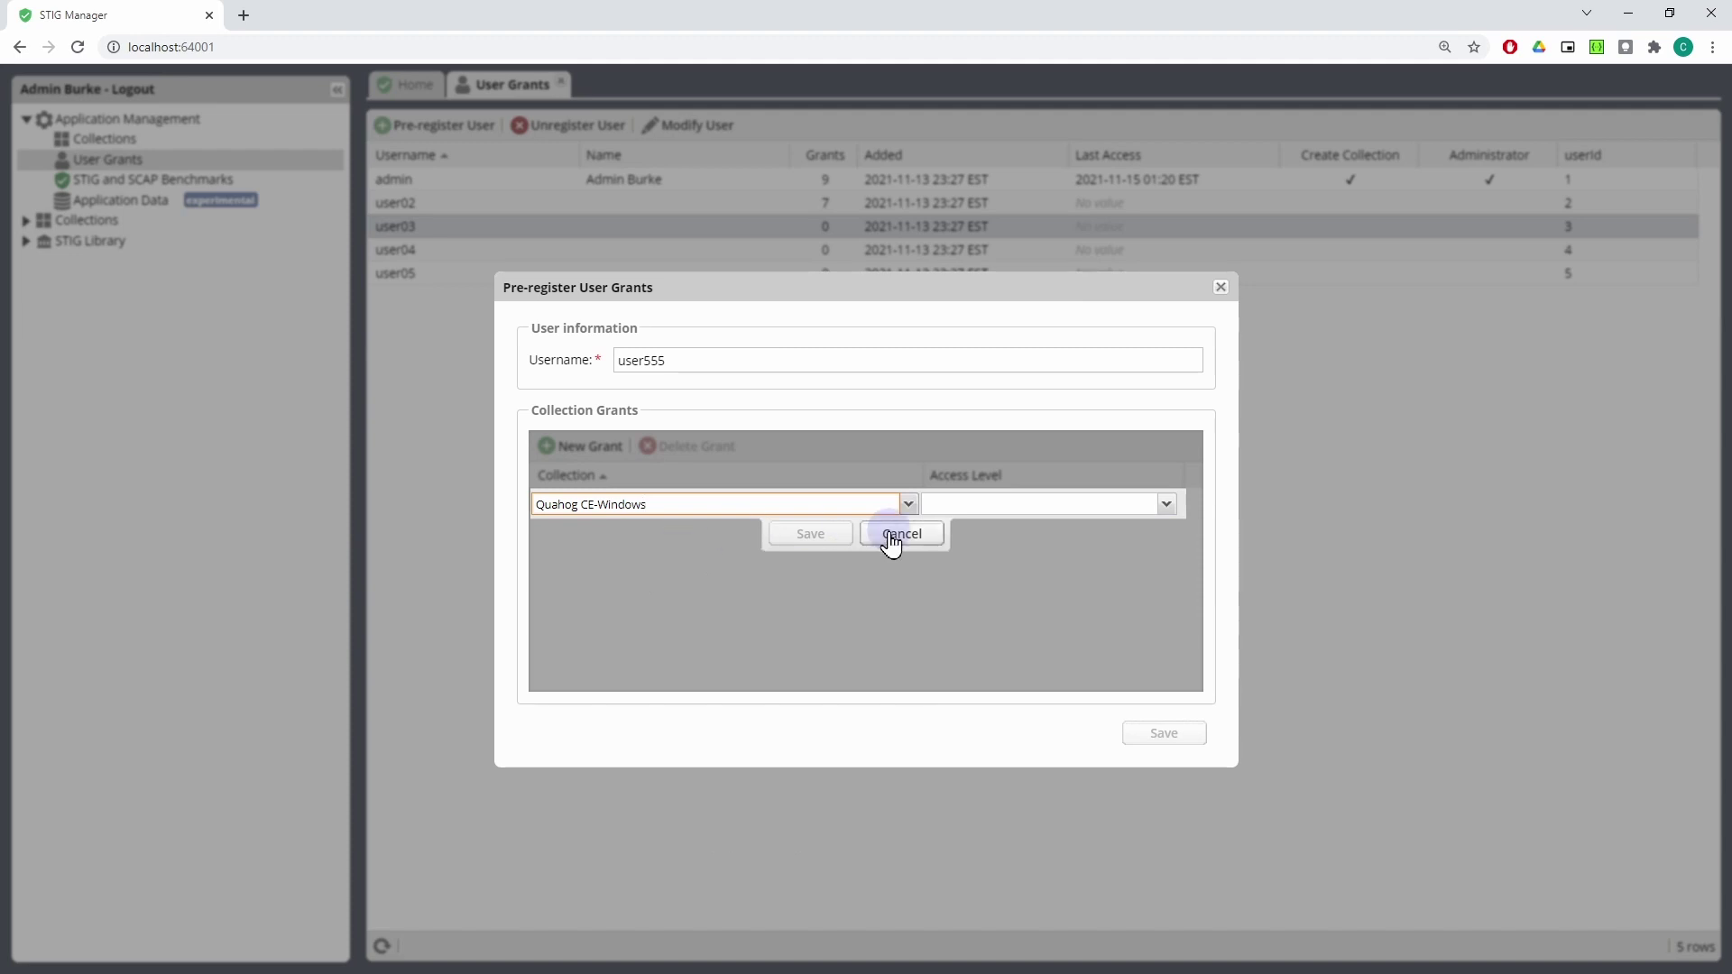
{"action": "left_click", "coordinate": [1065, 506]}
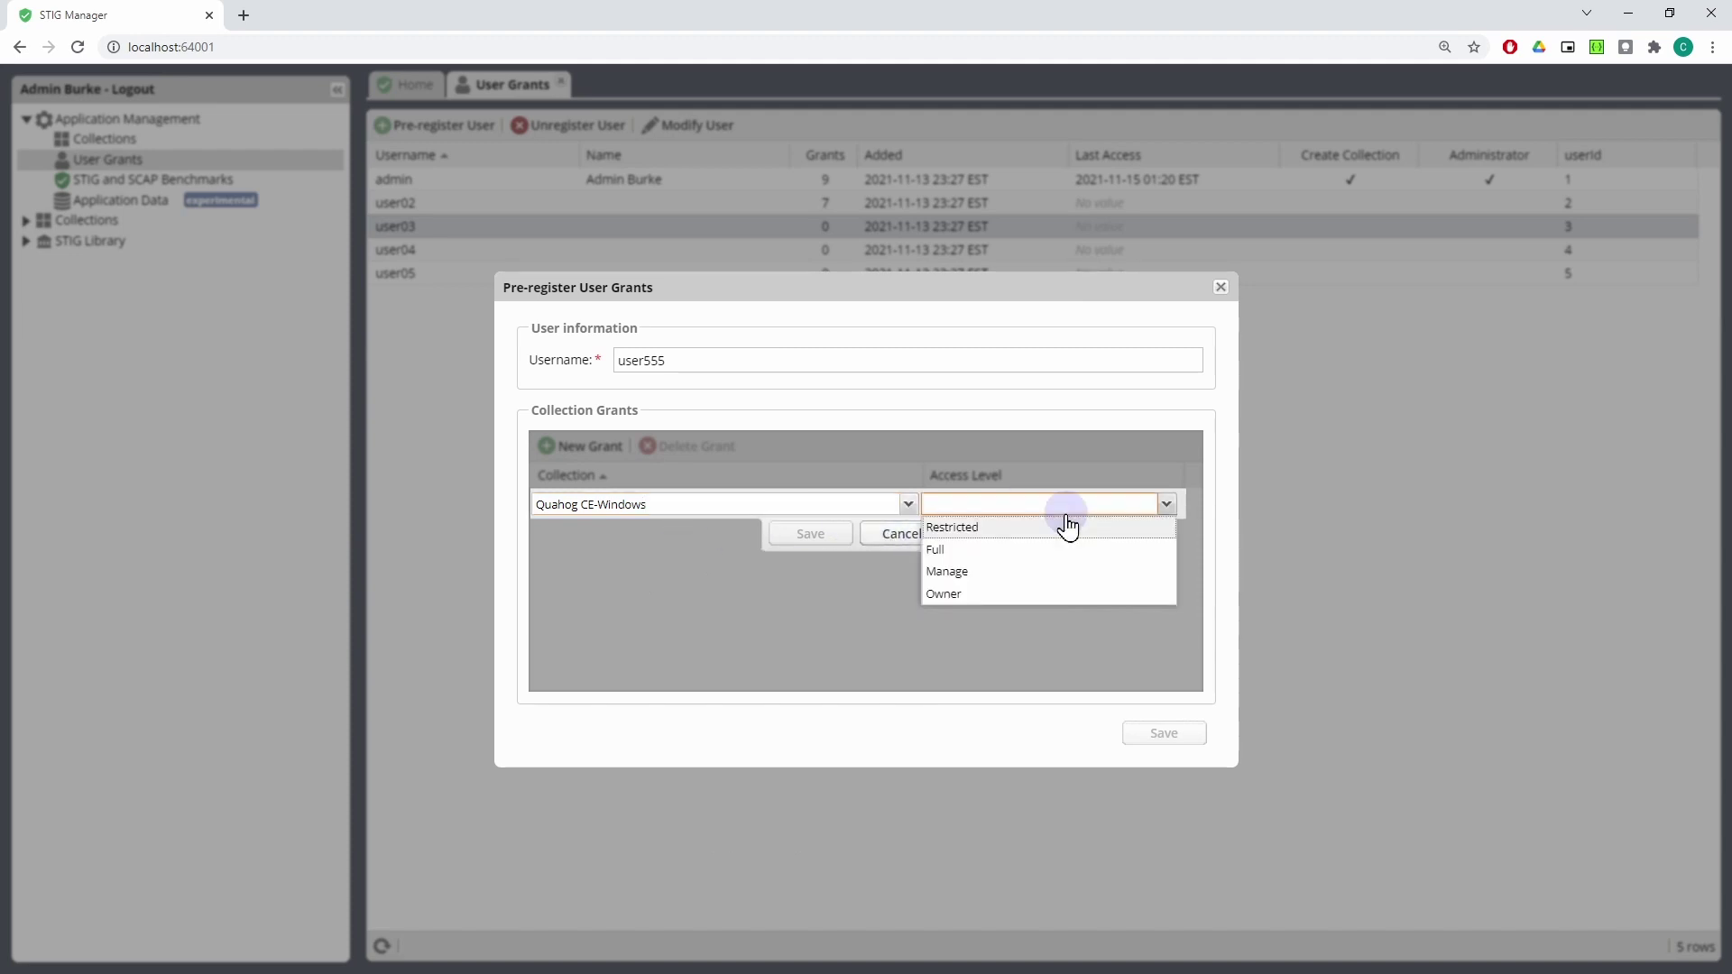
{"action": "left_click", "coordinate": [971, 580]}
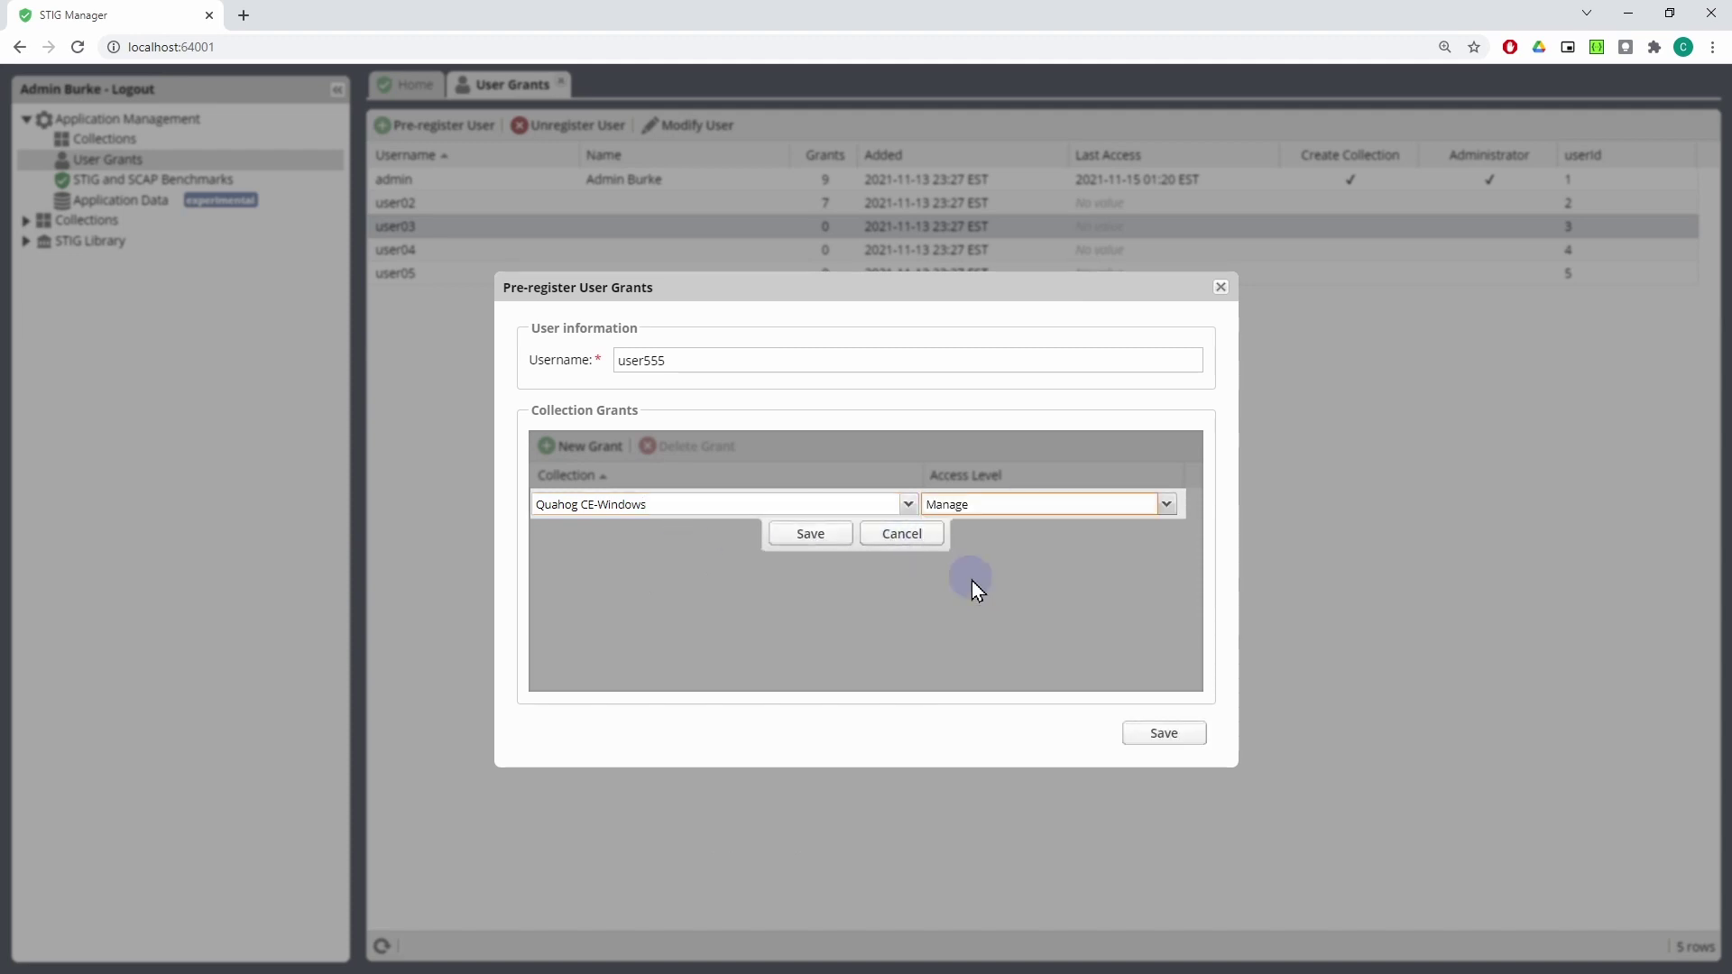
{"action": "left_click", "coordinate": [812, 538]}
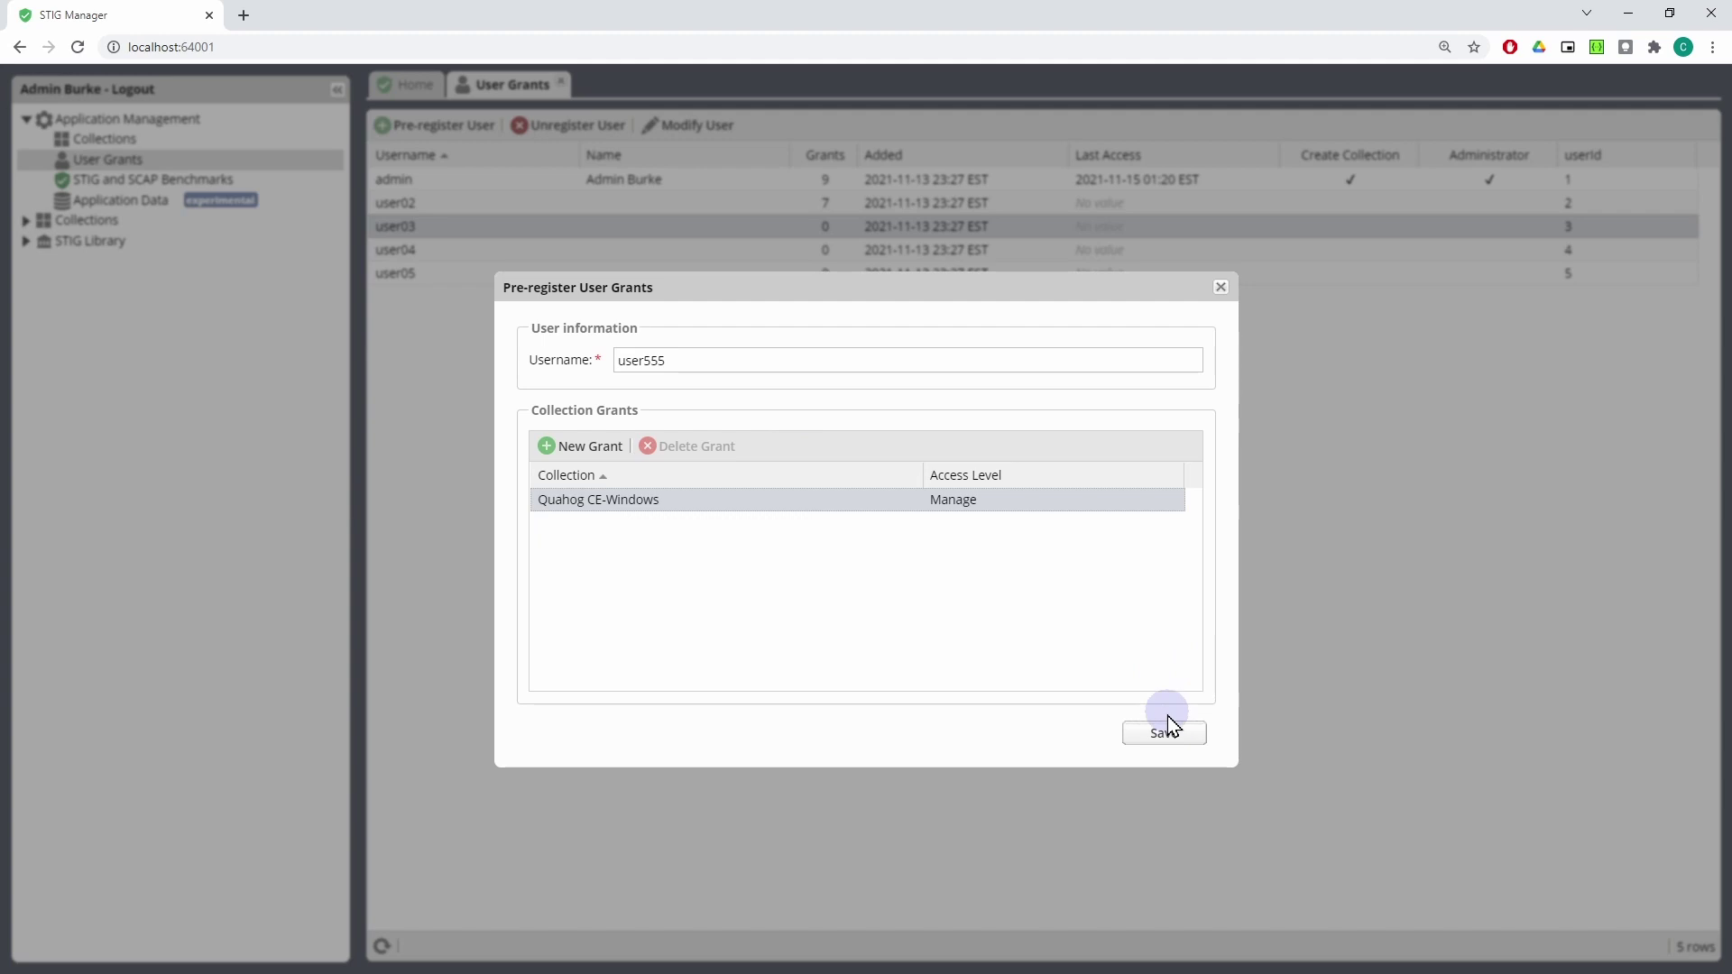
{"action": "left_click", "coordinate": [1183, 738]}
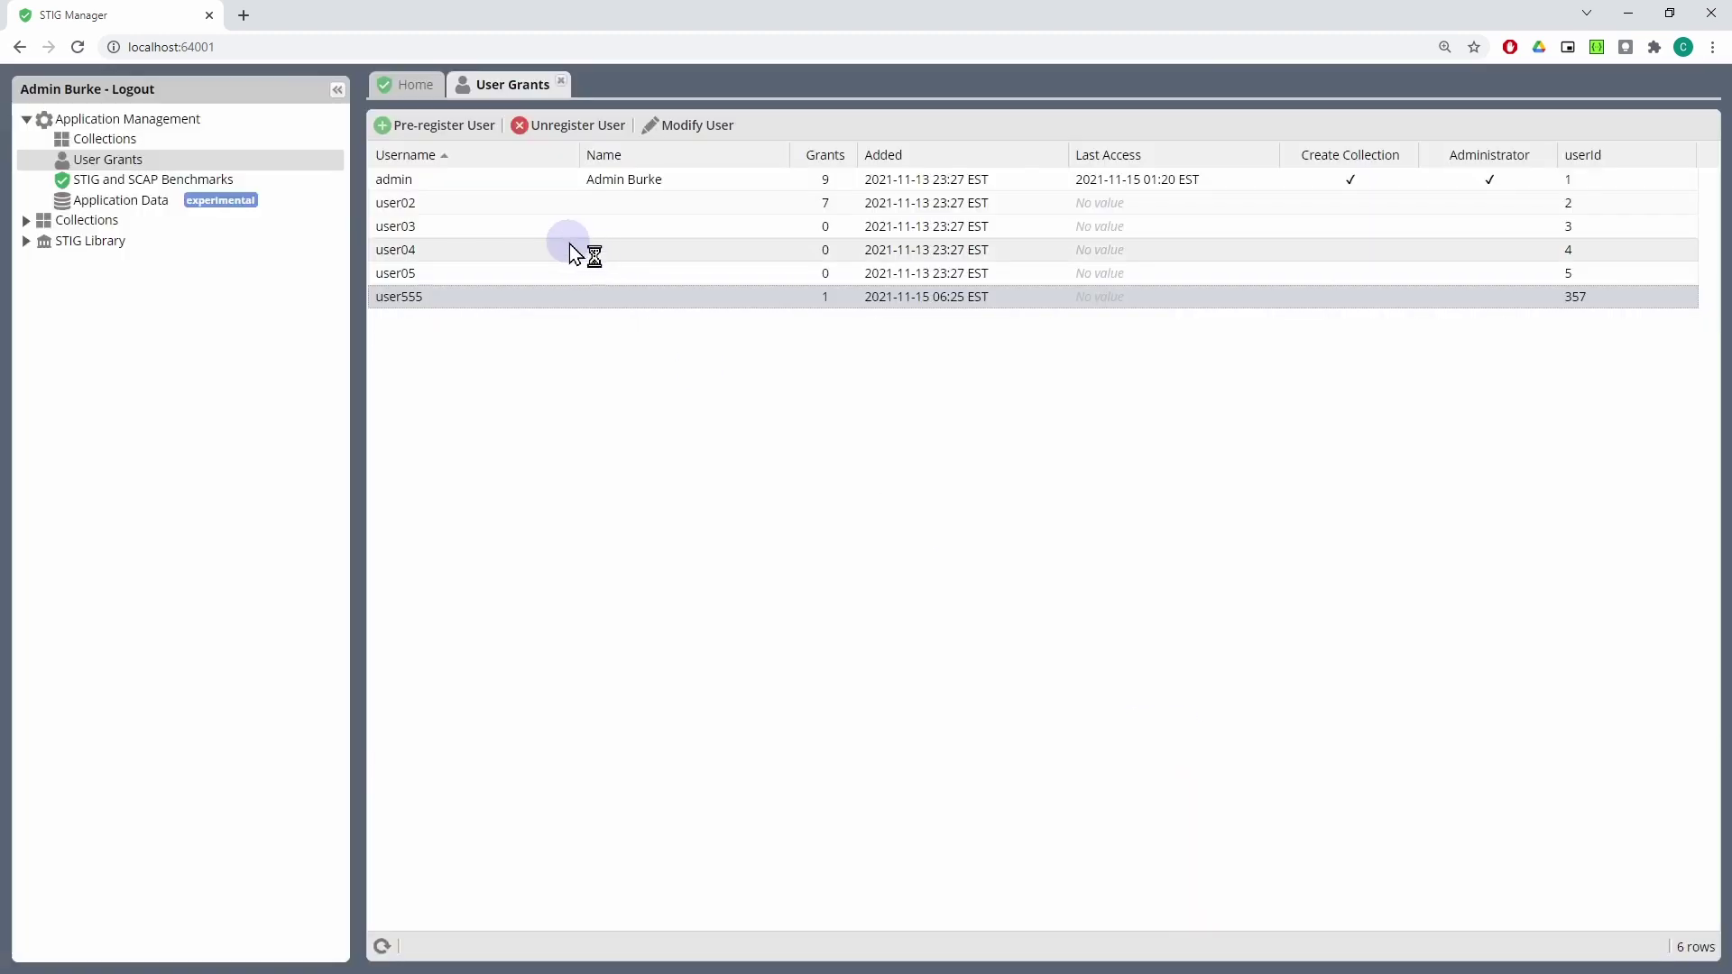
Unregister user03 and its grants, confirming the removal, leaving 5 users
{"action": "left_click", "coordinate": [491, 225]}
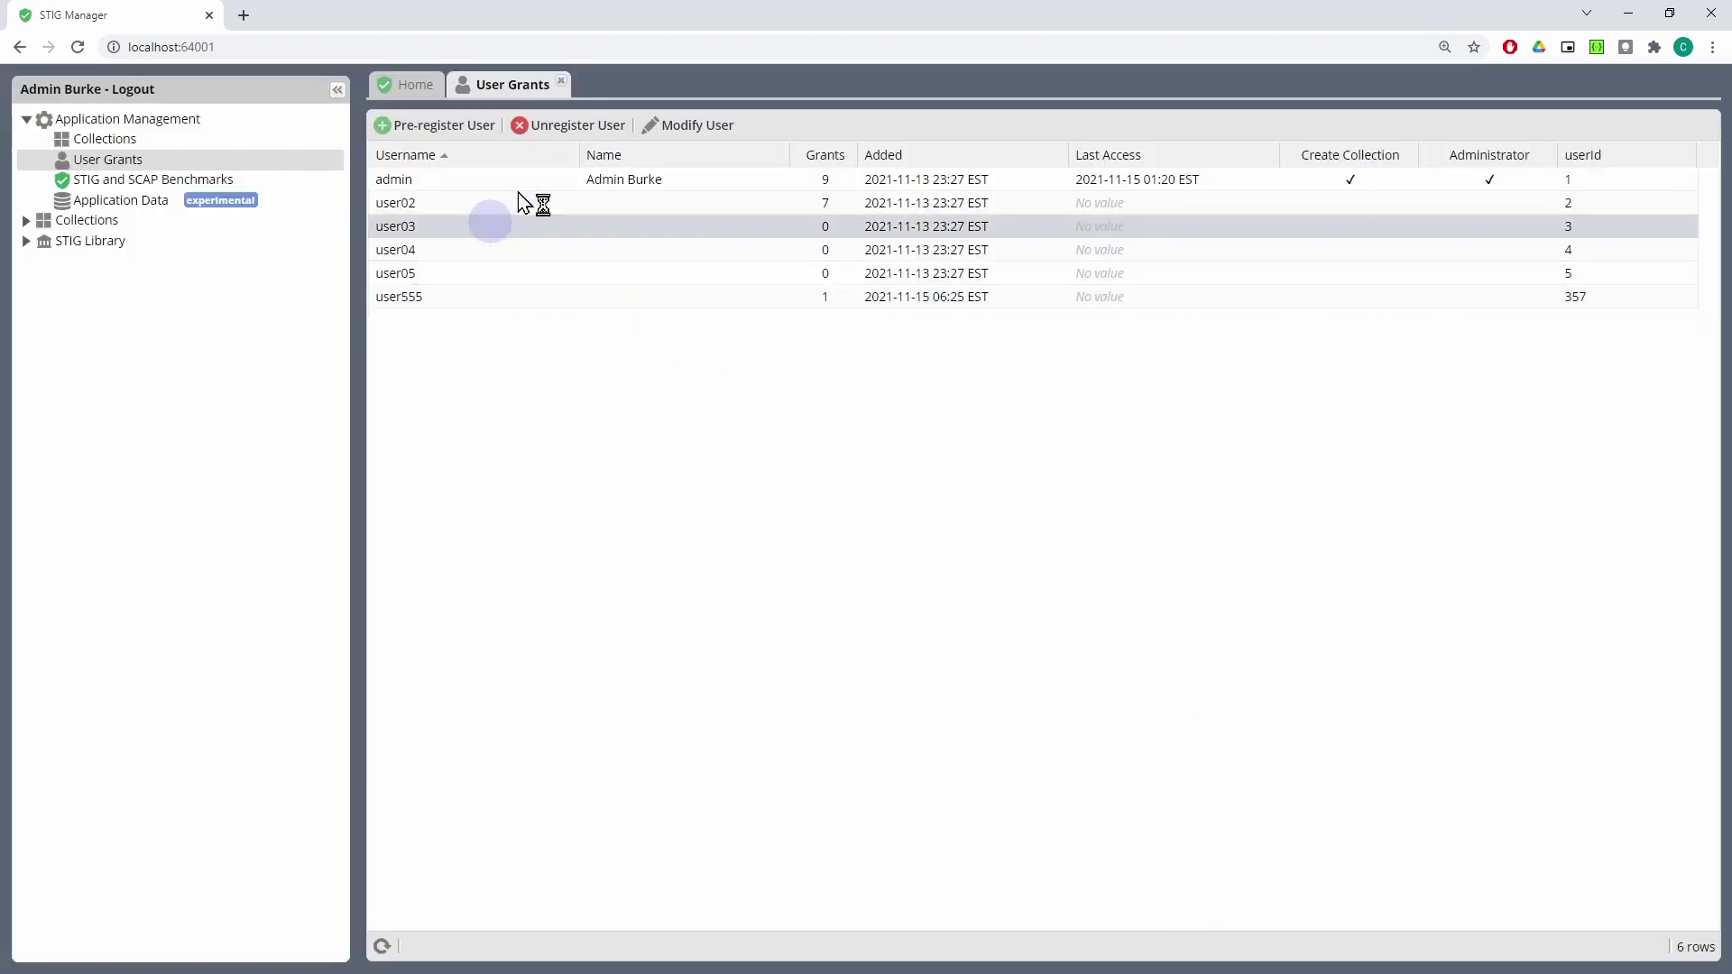
{"action": "left_click", "coordinate": [575, 128]}
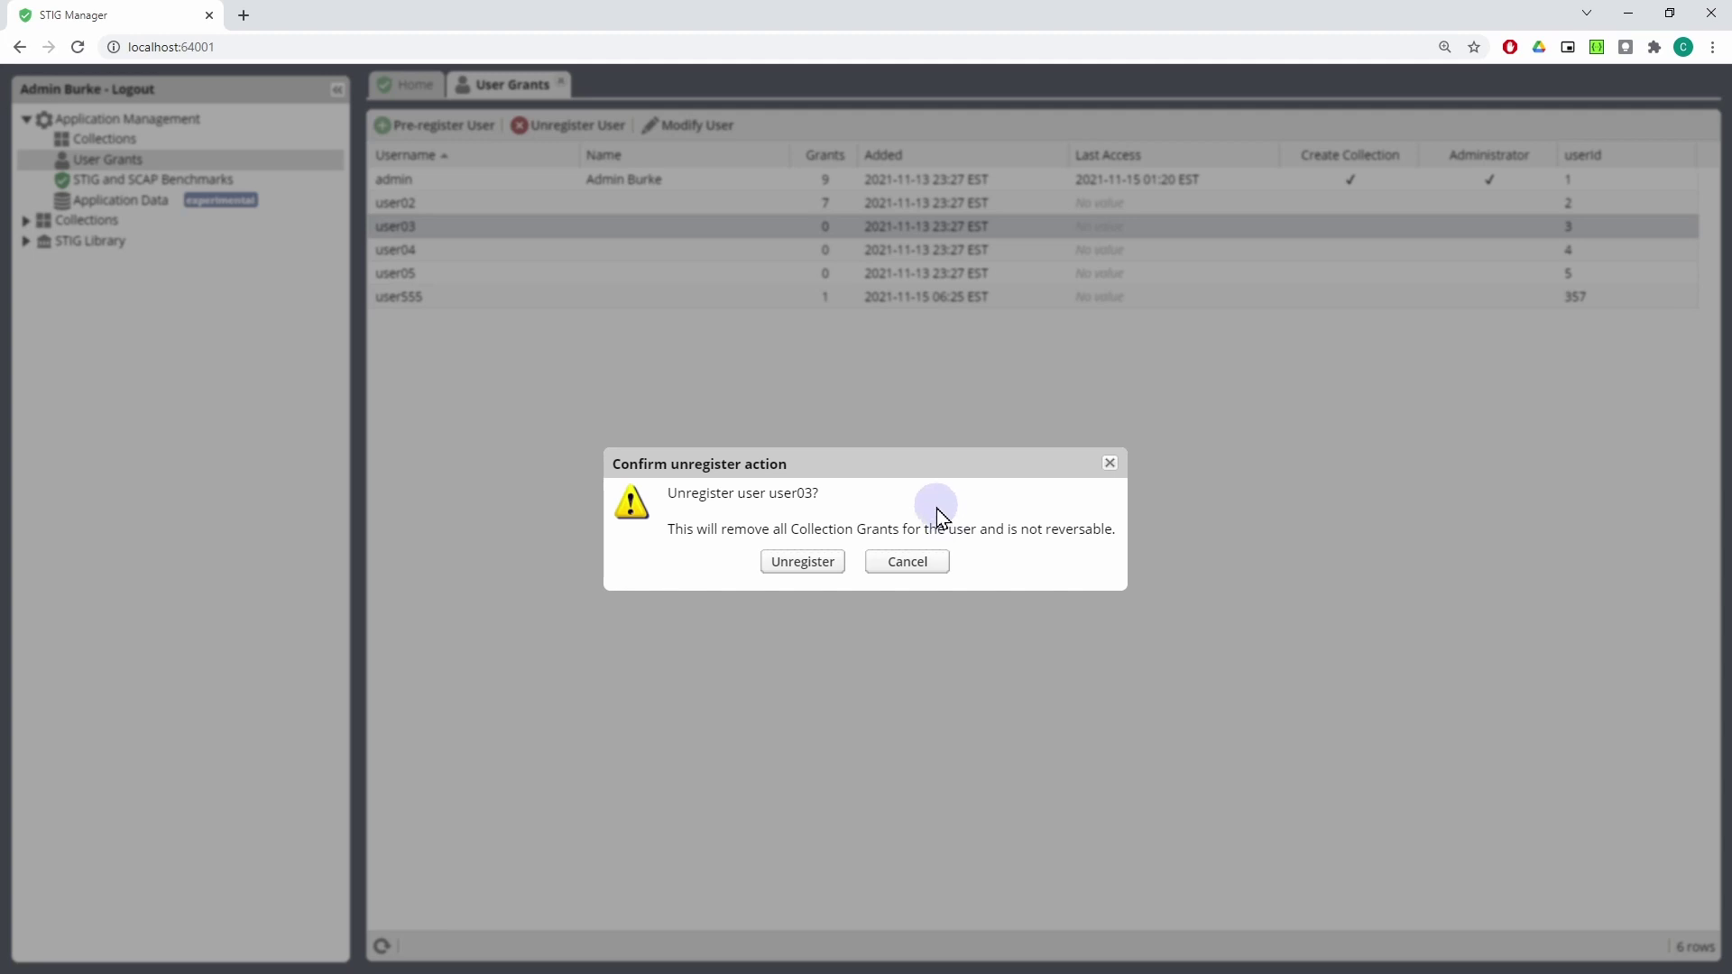
{"action": "left_click", "coordinate": [838, 568]}
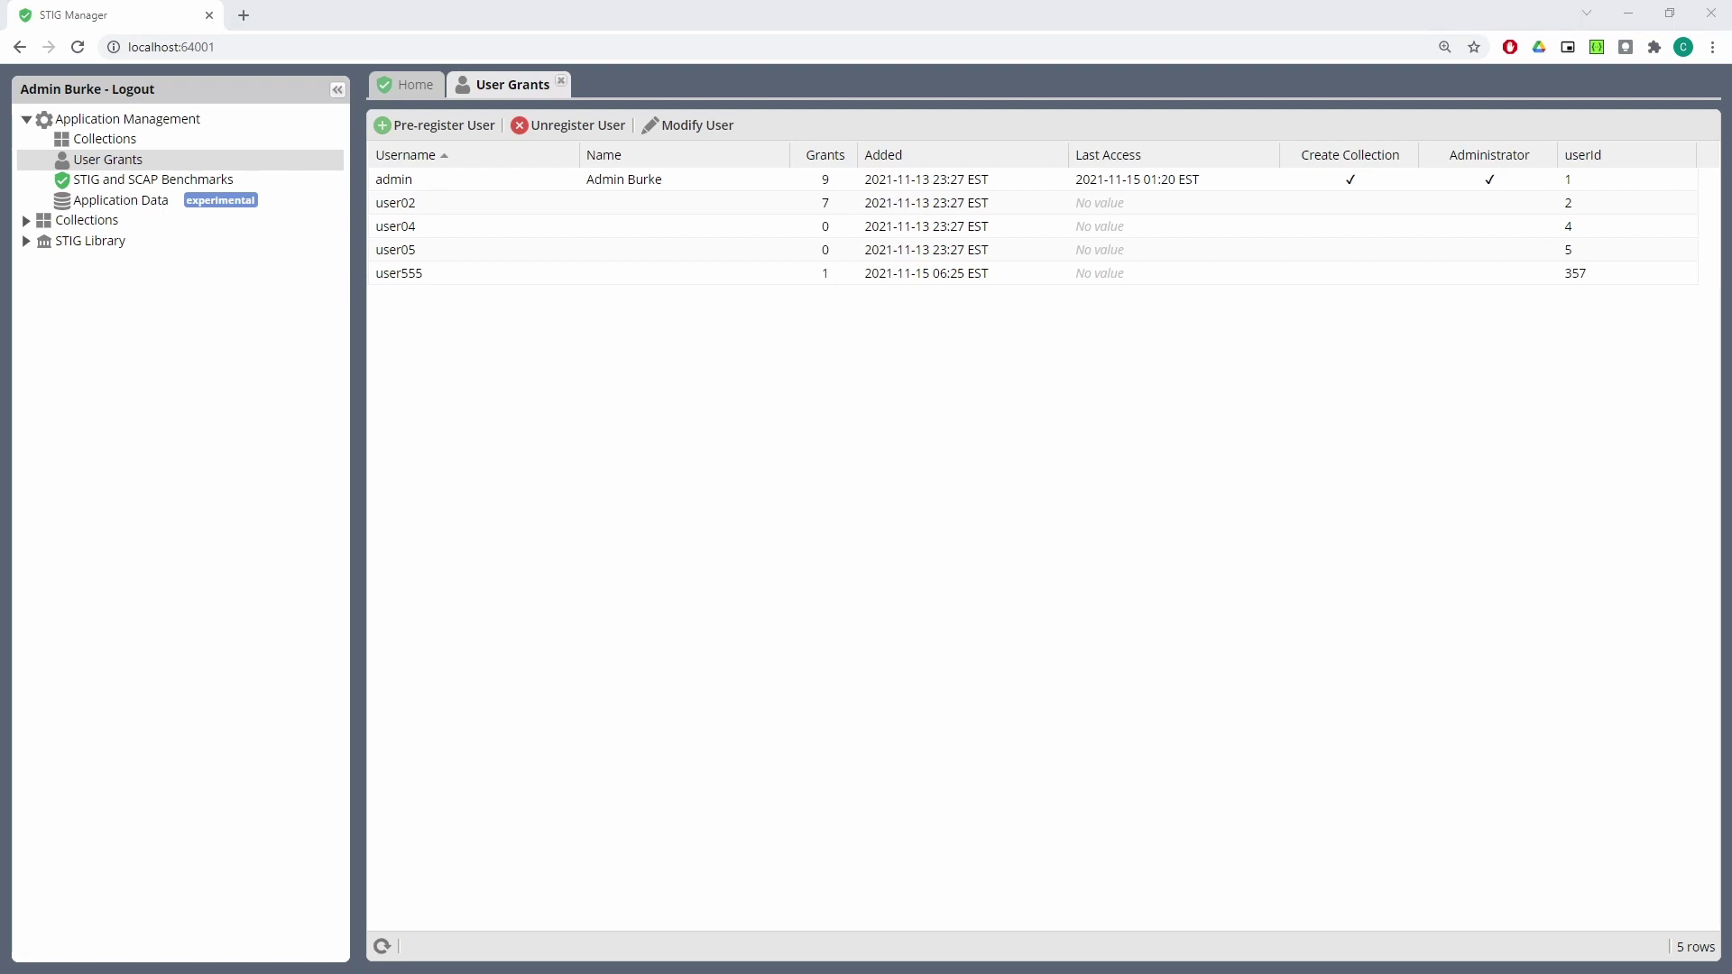
{"action": "left_click", "coordinate": [560, 81]}
Close the User Grants tab and go to the Application Data export and import page
{"action": "left_click", "coordinate": [177, 169]}
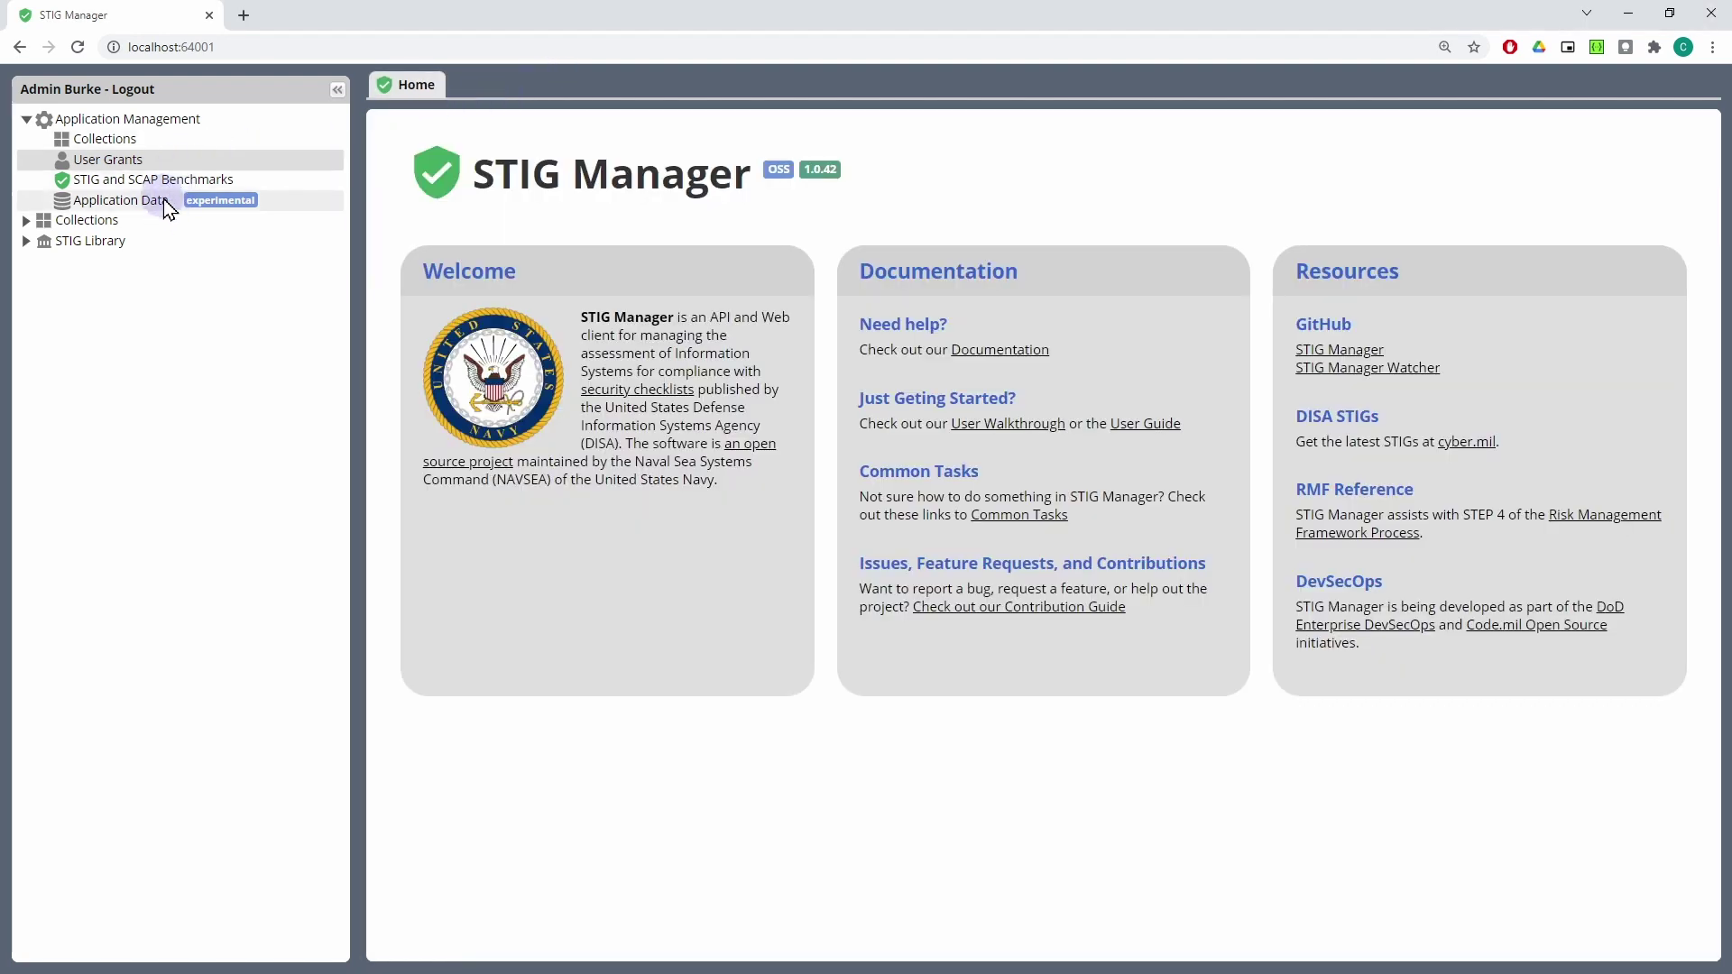
{"action": "left_click", "coordinate": [165, 203]}
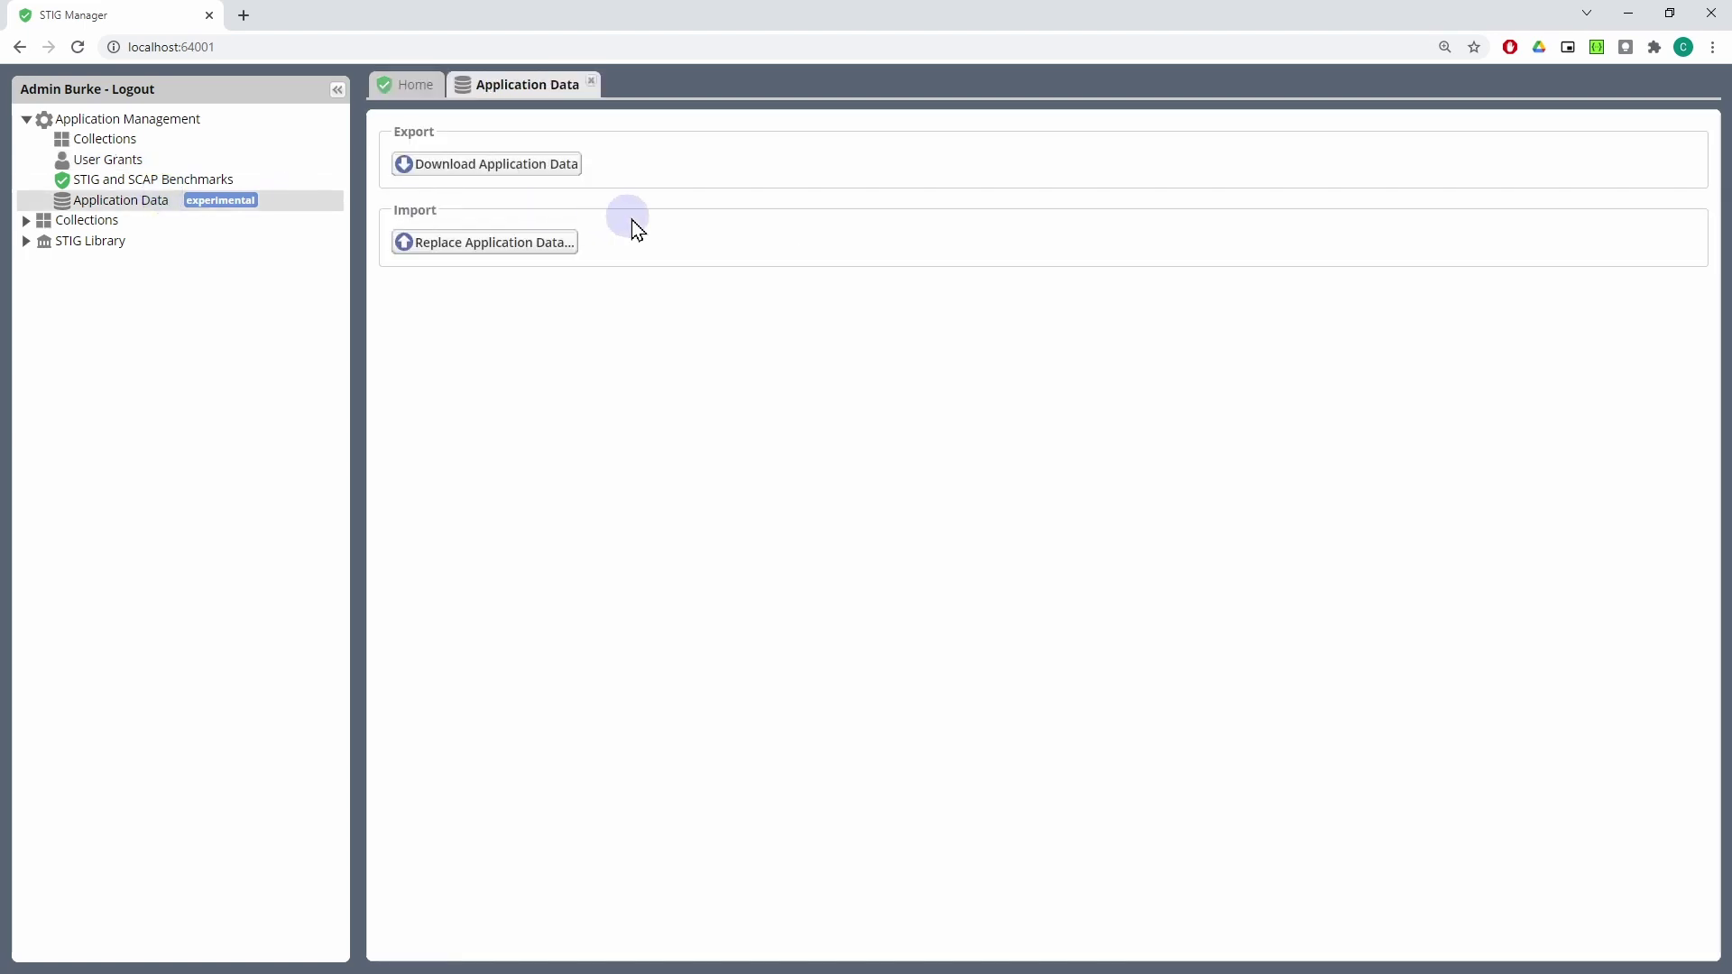